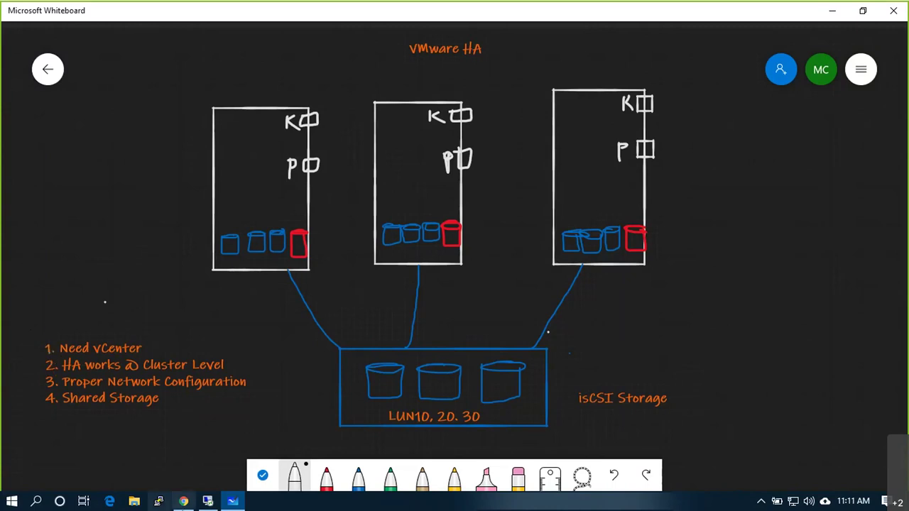
Step: Draw a thin white outline enclosing all three hosts, undoing the stray ink marks
{"action": "left_click", "coordinate": [294, 477]}
{"action": "left_click", "coordinate": [326, 440]}
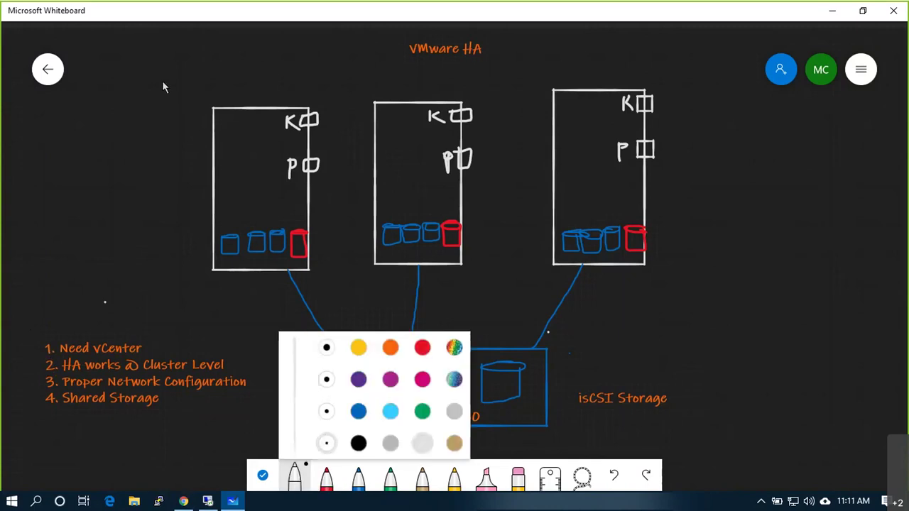
{"action": "mouse_move", "coordinate": [154, 41]}
{"action": "left_mouse_down"}
{"action": "mouse_move", "coordinate": [153, 201]}
{"action": "mouse_move", "coordinate": [167, 301]}
{"action": "mouse_move", "coordinate": [443, 314]}
{"action": "left_mouse_up"}
{"action": "mouse_move", "coordinate": [616, 320]}
{"action": "left_mouse_down"}
{"action": "mouse_move", "coordinate": [701, 239]}
{"action": "mouse_move", "coordinate": [700, 86]}
{"action": "mouse_move", "coordinate": [566, 36]}
{"action": "mouse_move", "coordinate": [261, 33]}
{"action": "mouse_move", "coordinate": [172, 41]}
{"action": "left_mouse_up"}
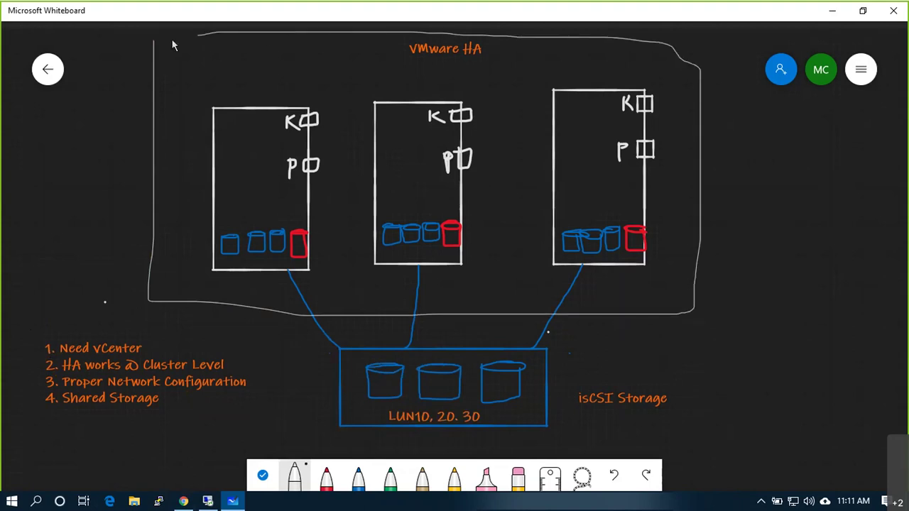
{"action": "key", "text": "ctrl+z"}
{"action": "key", "text": "ctrl+z"}
Step: Add a 'Cluster : Prod_cluster1' text label beside the outline and handwrite HA at its top-right corner
{"action": "left_click_drag", "start_coordinate": [713, 269], "coordinate": [710, 277]}
{"action": "right_click", "coordinate": [711, 283]}
{"action": "left_click", "coordinate": [720, 240]}
{"action": "type", "text": "Storage"}
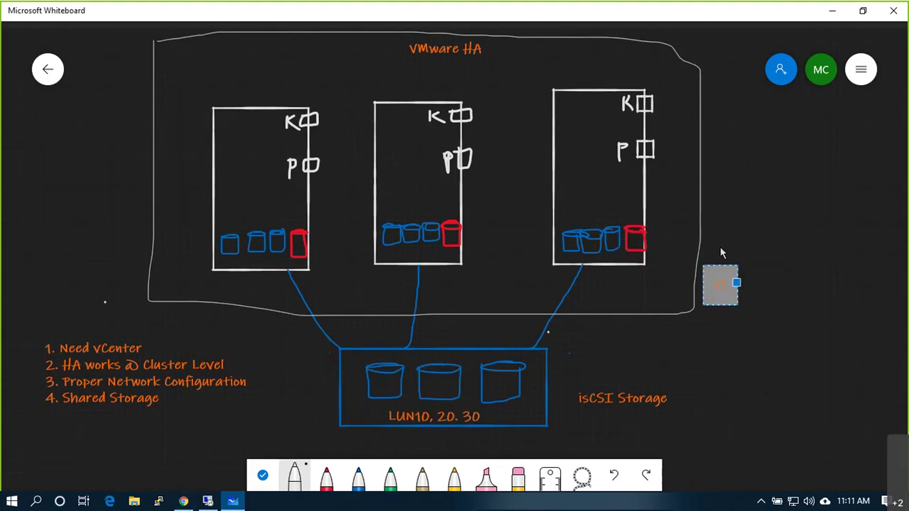
{"action": "key", "text": "ctrl+BackSpace"}
{"action": "type", "text": "Cluster"}
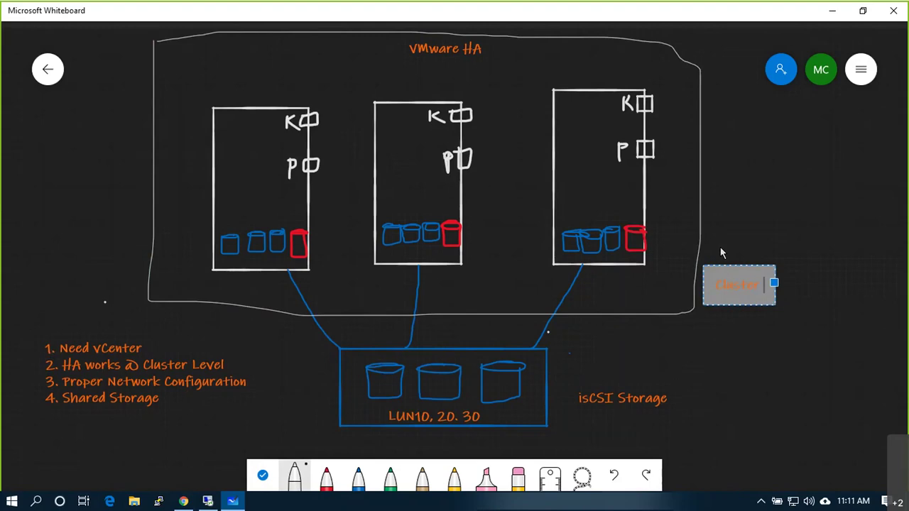
{"action": "key", "text": "alt+Tab"}
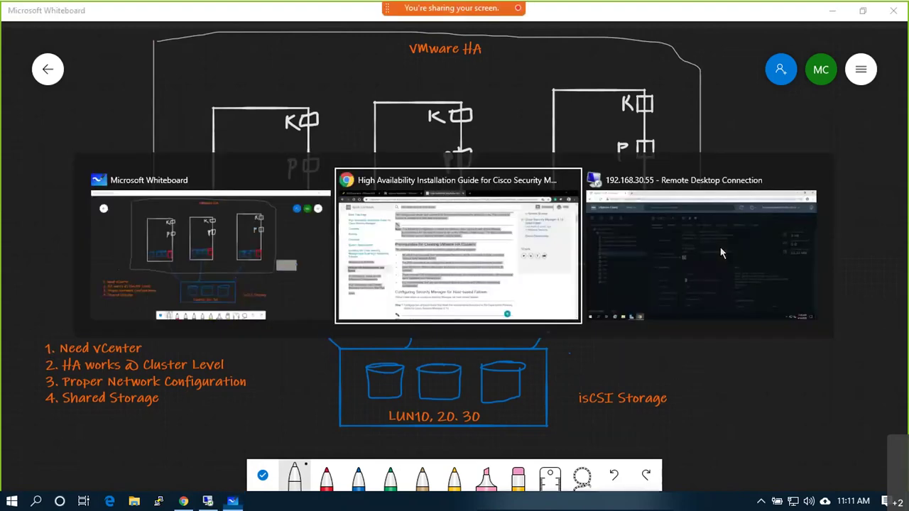
{"action": "key", "text": "alt+Tab"}
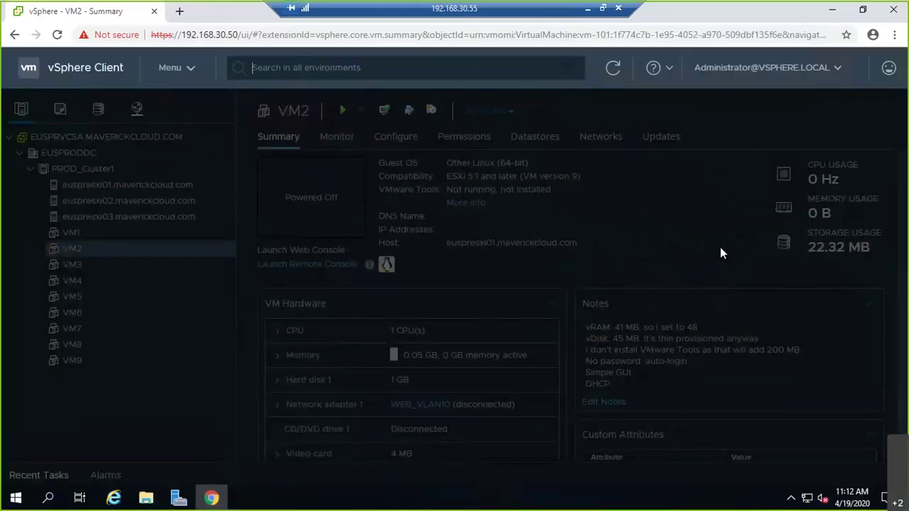
{"action": "left_click", "coordinate": [587, 10]}
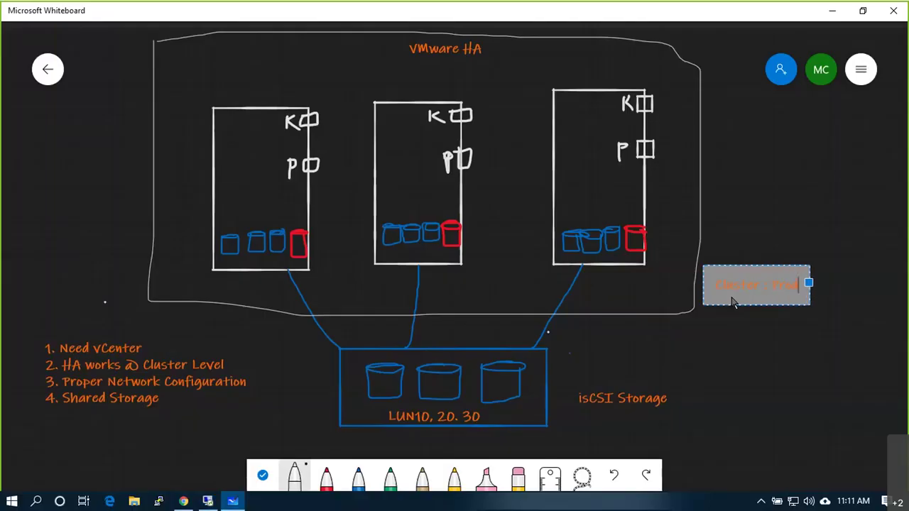
{"action": "type", "text": "_cluster01"}
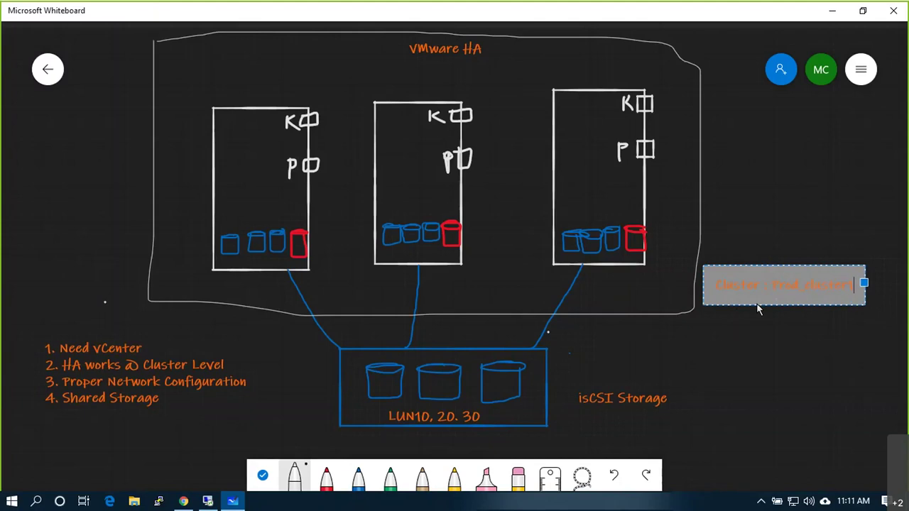
{"action": "left_click", "coordinate": [764, 365]}
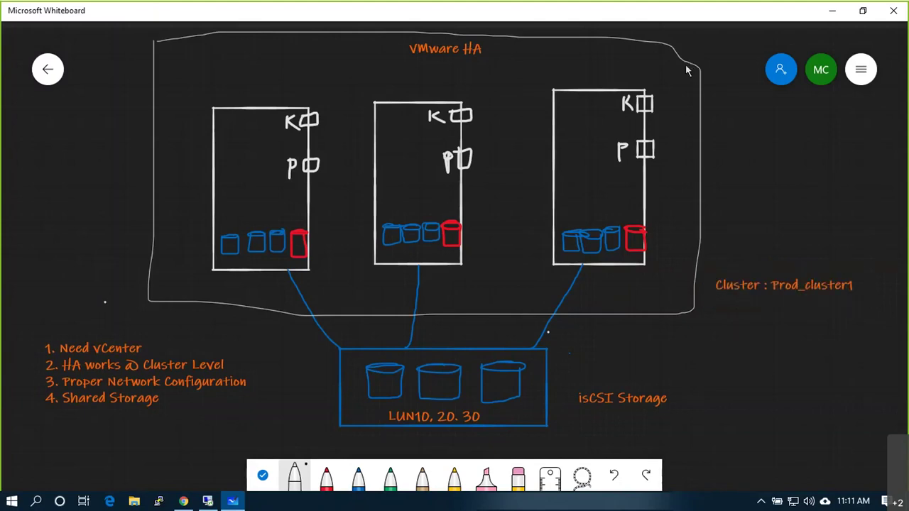
{"action": "mouse_move", "coordinate": [717, 32]}
{"action": "left_mouse_down"}
{"action": "mouse_move", "coordinate": [697, 61]}
{"action": "mouse_move", "coordinate": [717, 72]}
{"action": "left_mouse_up"}
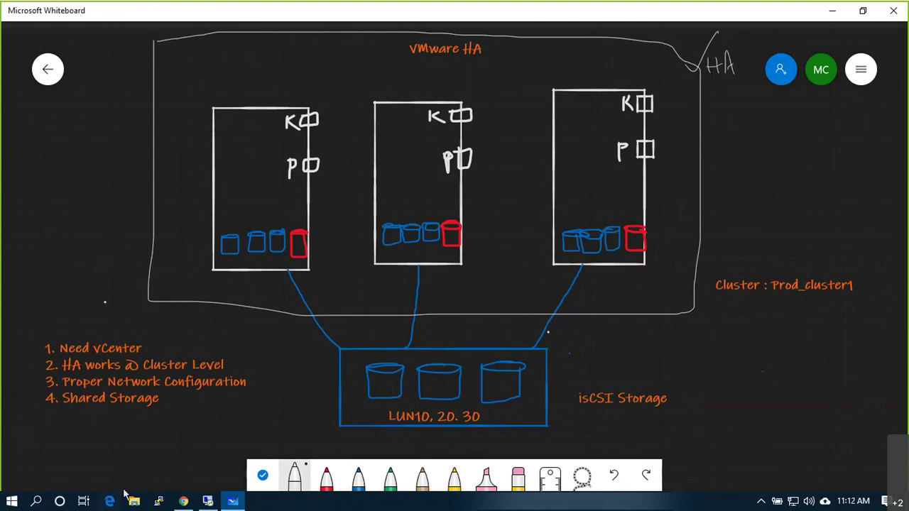
{"action": "left_click", "coordinate": [207, 501]}
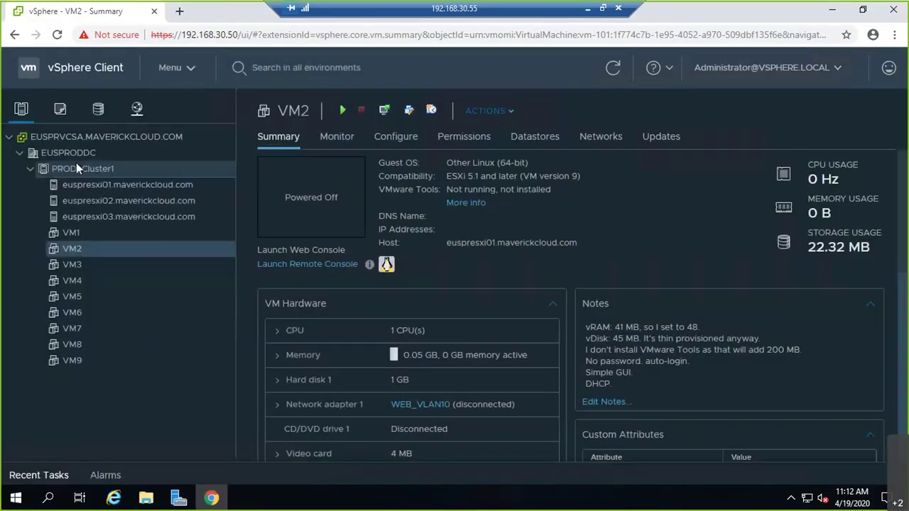
Step: Disable vSphere DRS in PROD_Cluster1's settings and switch the vSphere Client to the light theme
{"action": "right_click", "coordinate": [84, 167]}
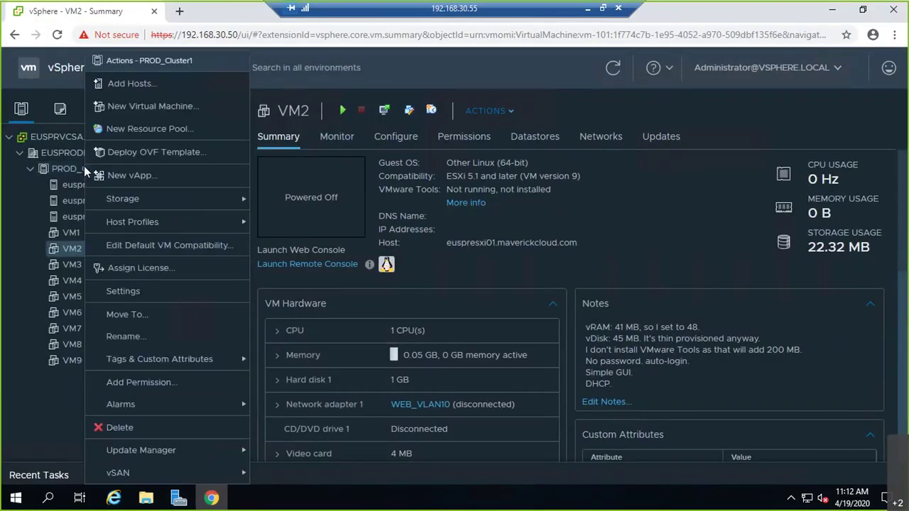
{"action": "left_click", "coordinate": [124, 297]}
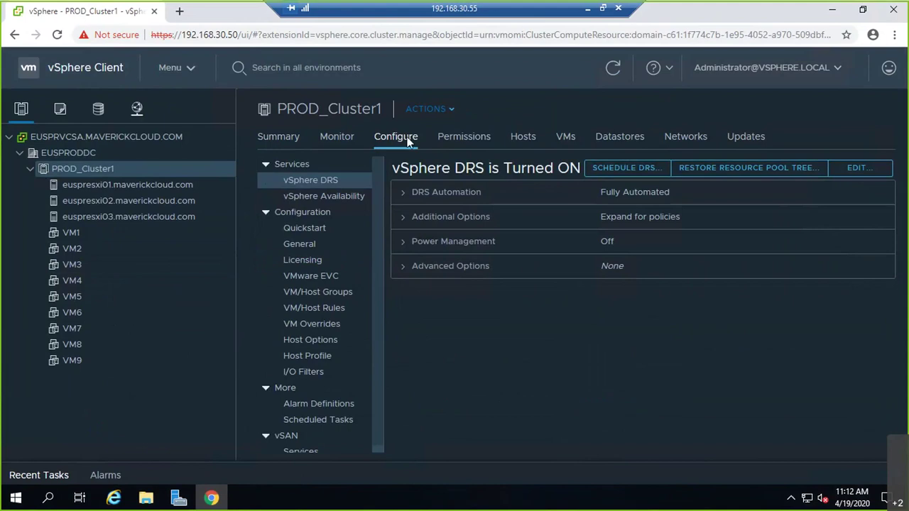
{"action": "left_click", "coordinate": [867, 173]}
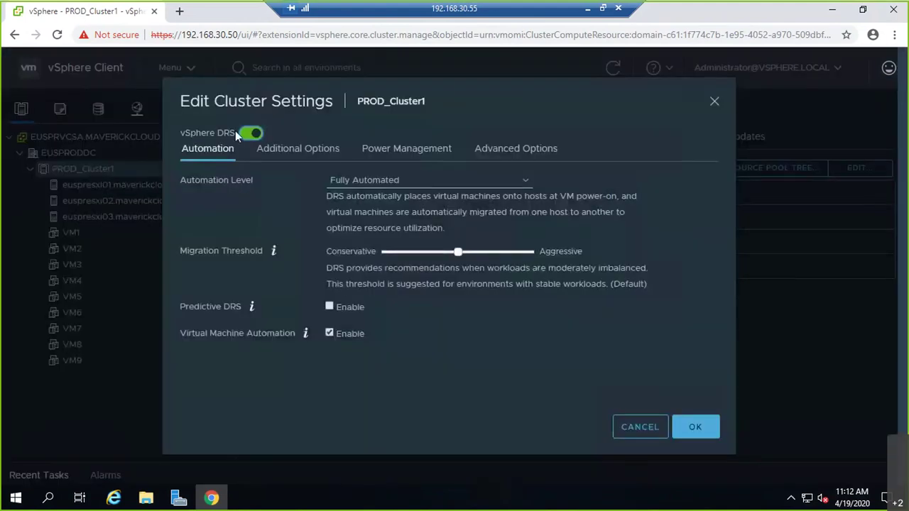
{"action": "left_click", "coordinate": [253, 134]}
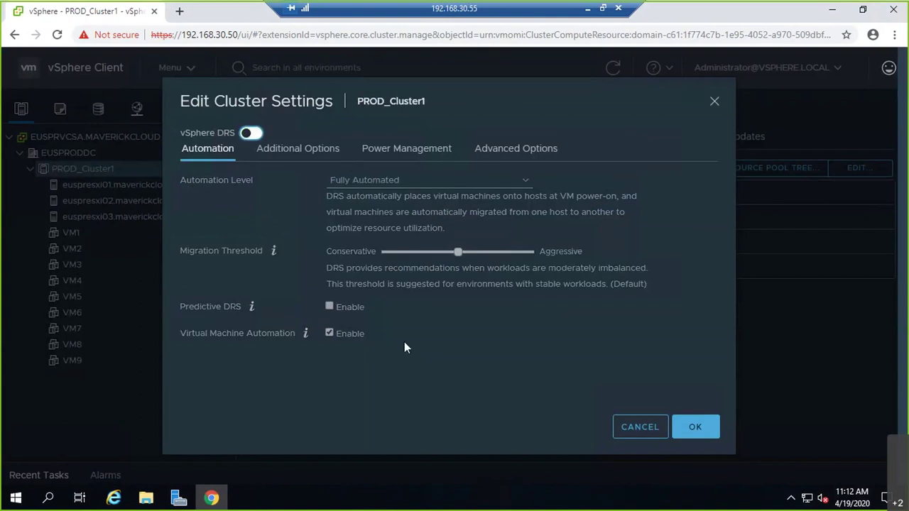
{"action": "left_click", "coordinate": [676, 430]}
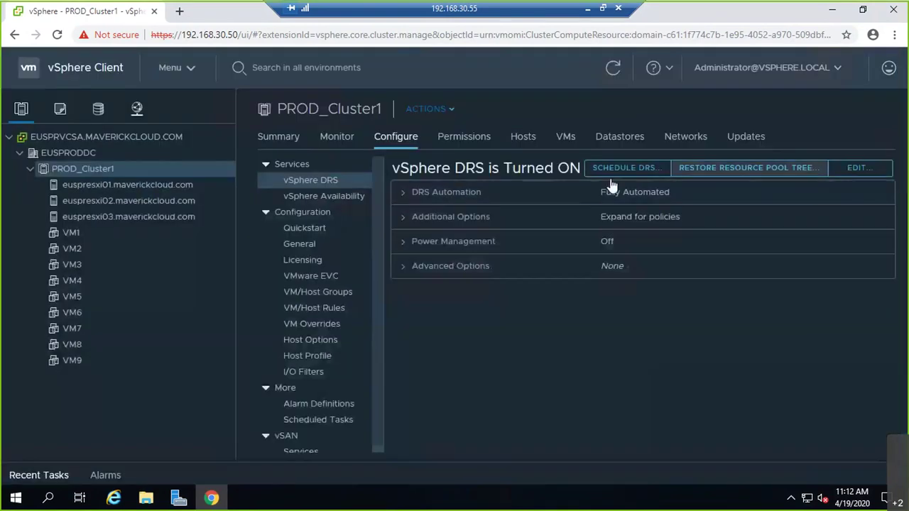
{"action": "left_click", "coordinate": [743, 69]}
{"action": "left_click", "coordinate": [731, 149]}
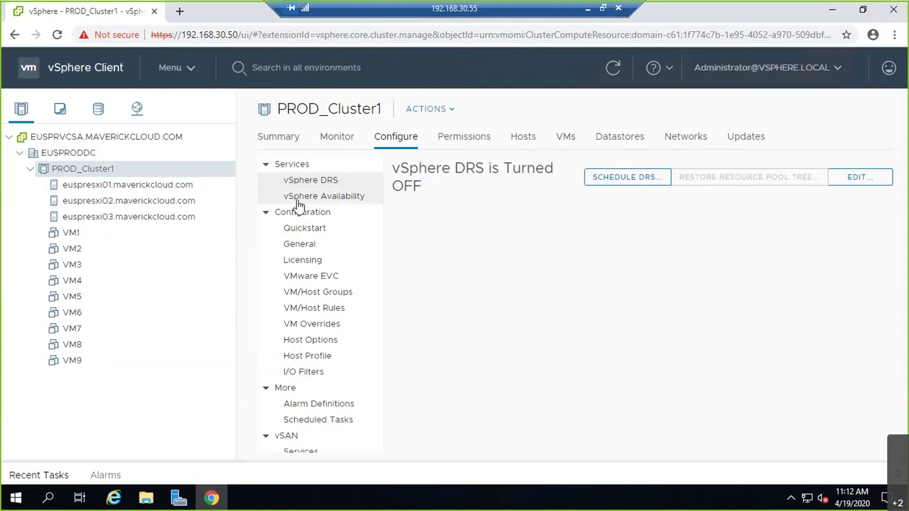
Step: Open PROD_Cluster1's vSphere Availability settings for editing and switch vSphere HA on
{"action": "left_click", "coordinate": [324, 198]}
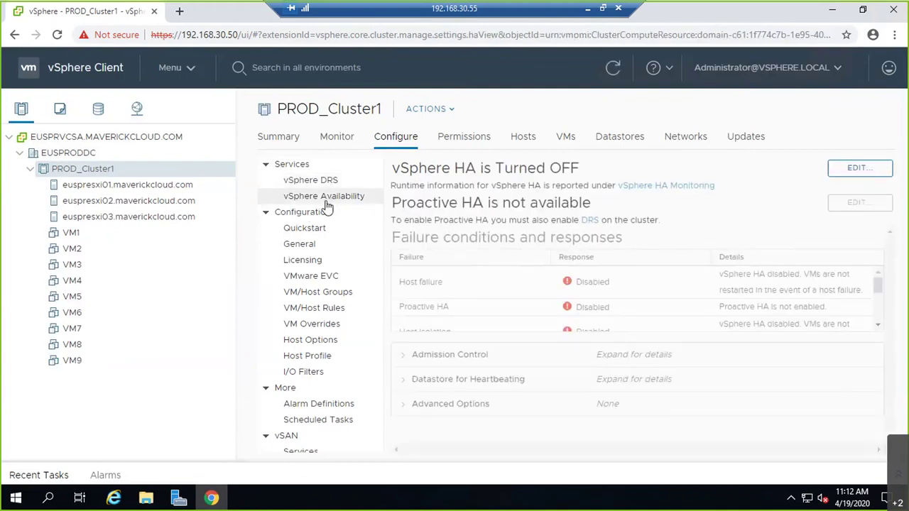
{"action": "left_click", "coordinate": [878, 168]}
{"action": "left_click", "coordinate": [247, 75]}
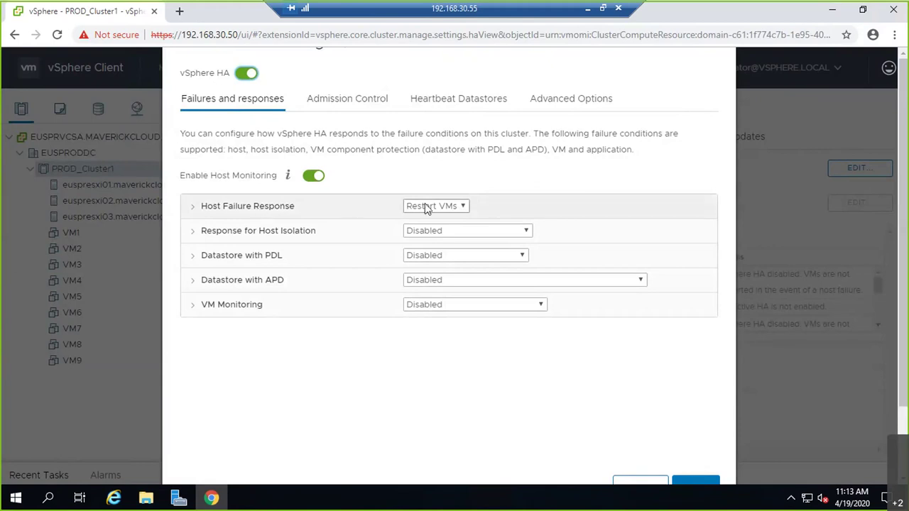
Step: Review the host isolation, PDL, APD and VM Monitoring responses, then view admission control
{"action": "left_click", "coordinate": [189, 232]}
{"action": "left_click", "coordinate": [188, 234]}
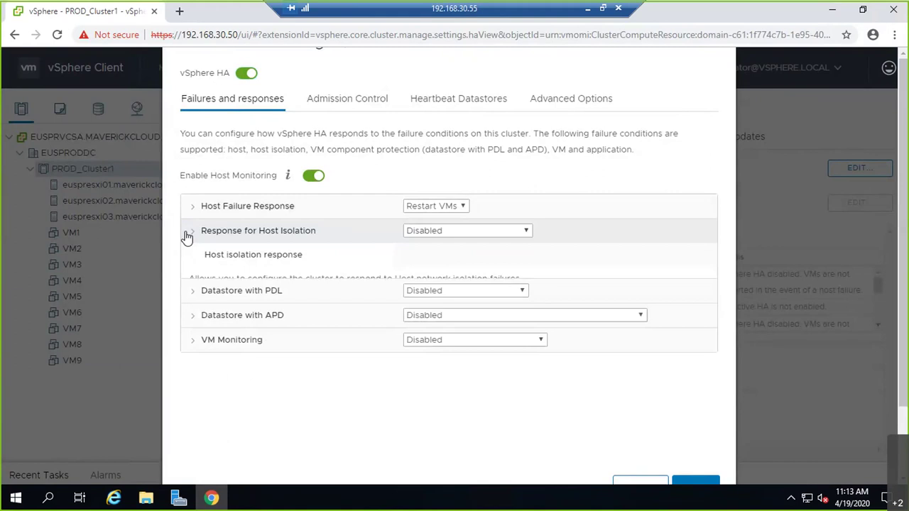
{"action": "left_click", "coordinate": [194, 264]}
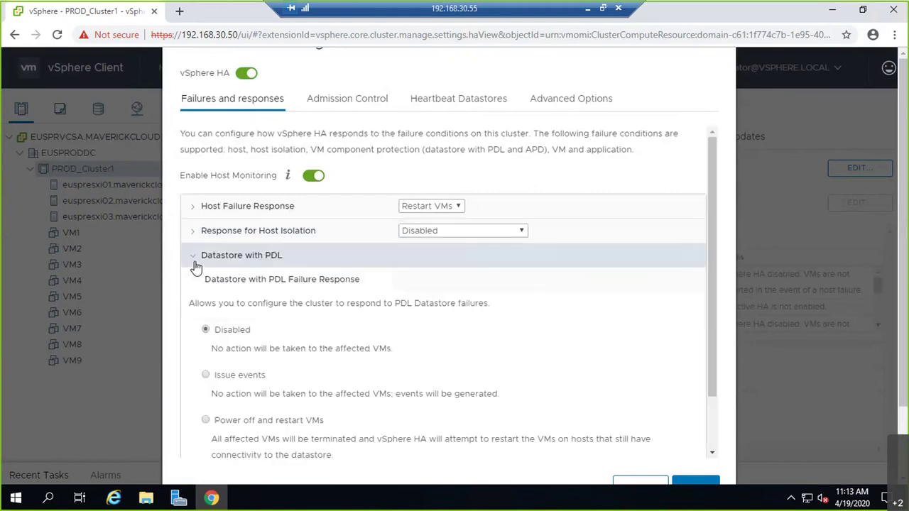
{"action": "left_click", "coordinate": [196, 264]}
{"action": "left_click", "coordinate": [196, 281]}
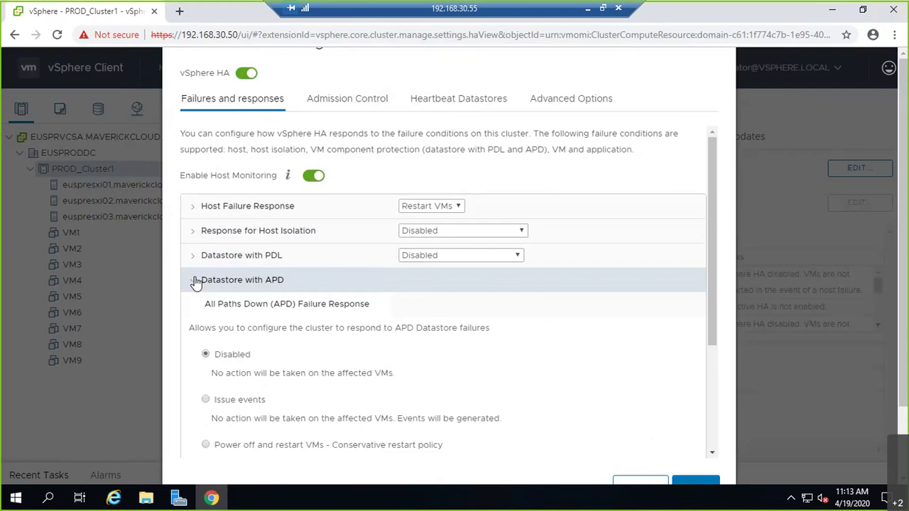
{"action": "left_click", "coordinate": [195, 281]}
{"action": "left_click", "coordinate": [196, 306]}
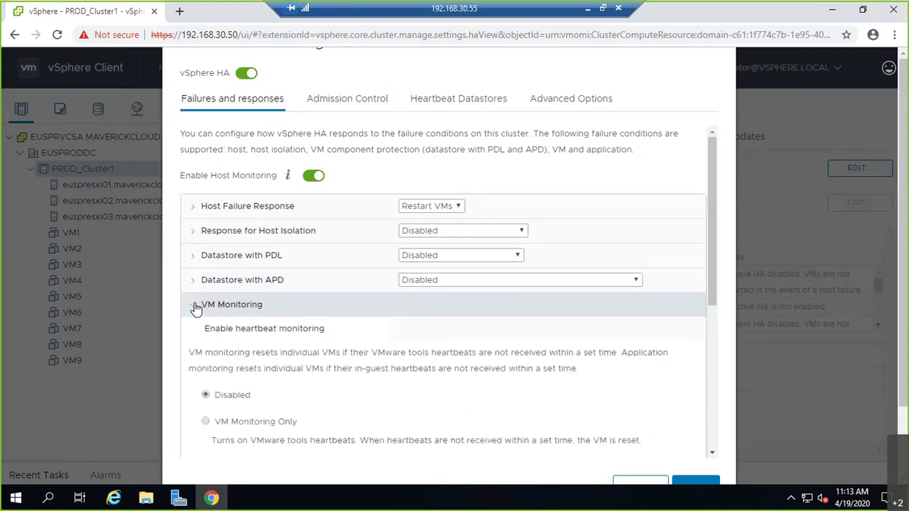
{"action": "left_click", "coordinate": [196, 306]}
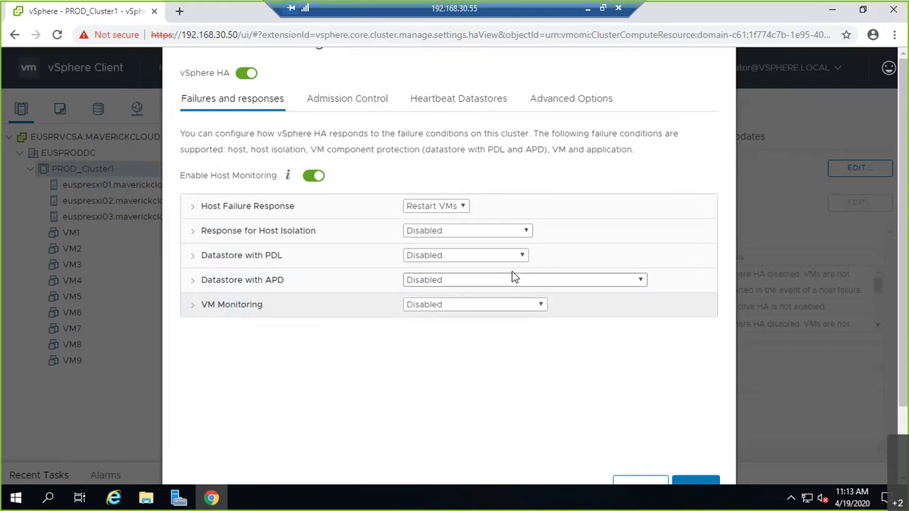
{"action": "left_click", "coordinate": [362, 102]}
Step: Review the heartbeat datastore and advanced options, then cancel the HA edits
{"action": "left_click", "coordinate": [475, 105]}
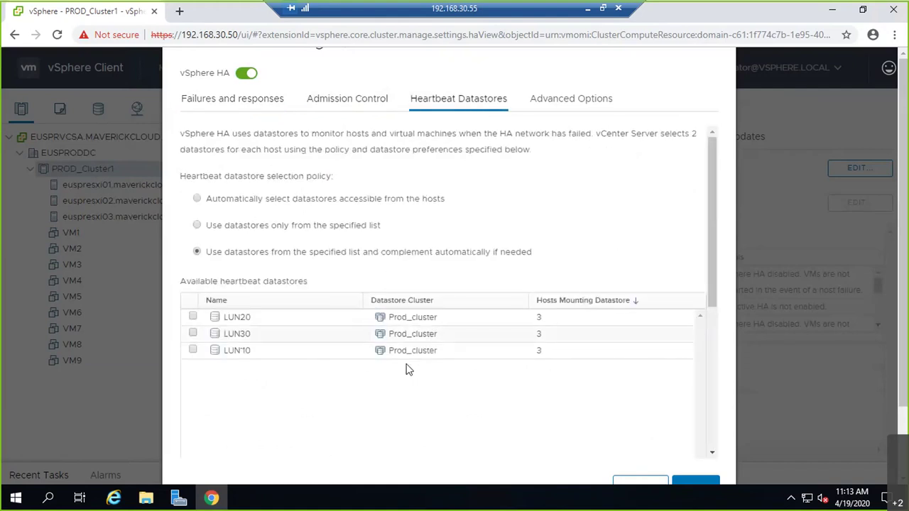
{"action": "left_click", "coordinate": [568, 99]}
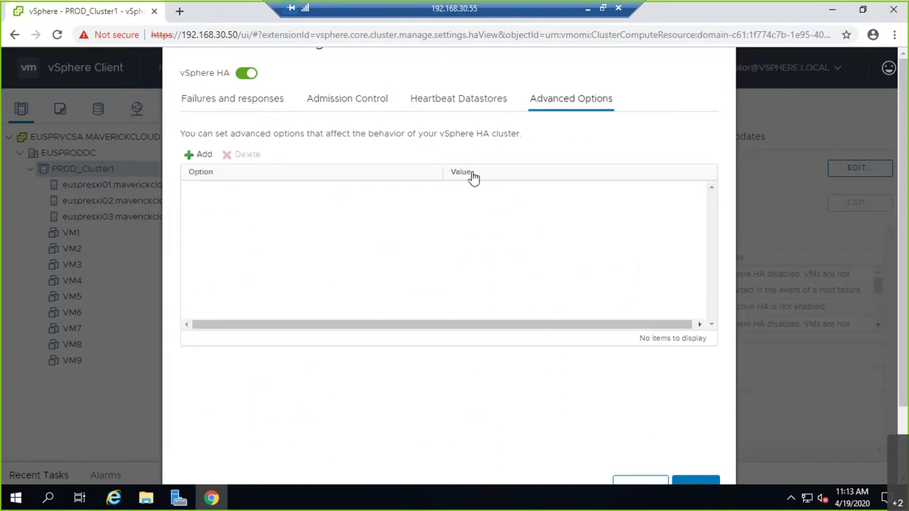
{"action": "left_click", "coordinate": [259, 98]}
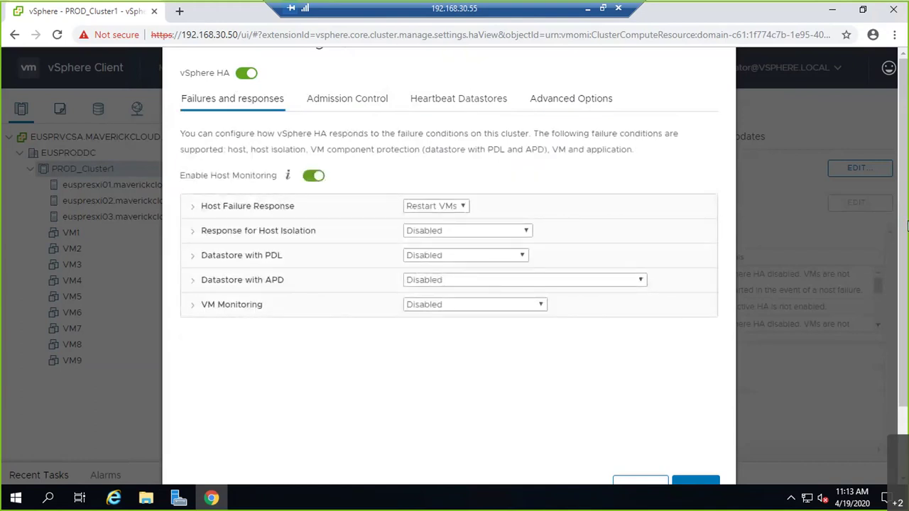
{"action": "left_click", "coordinate": [628, 482]}
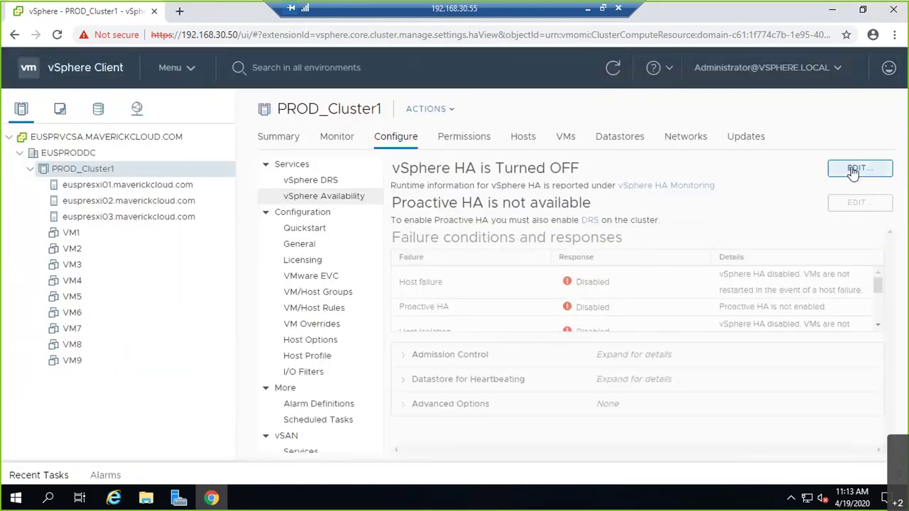
Step: Reopen HA editing, toggle HA on, cancel without saving, and return to the whiteboard
{"action": "left_click", "coordinate": [852, 170]}
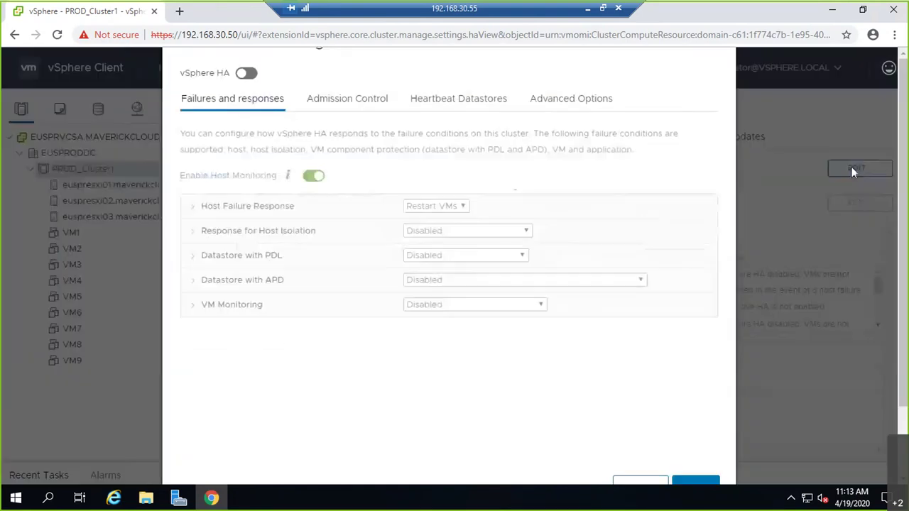
{"action": "left_click", "coordinate": [245, 74]}
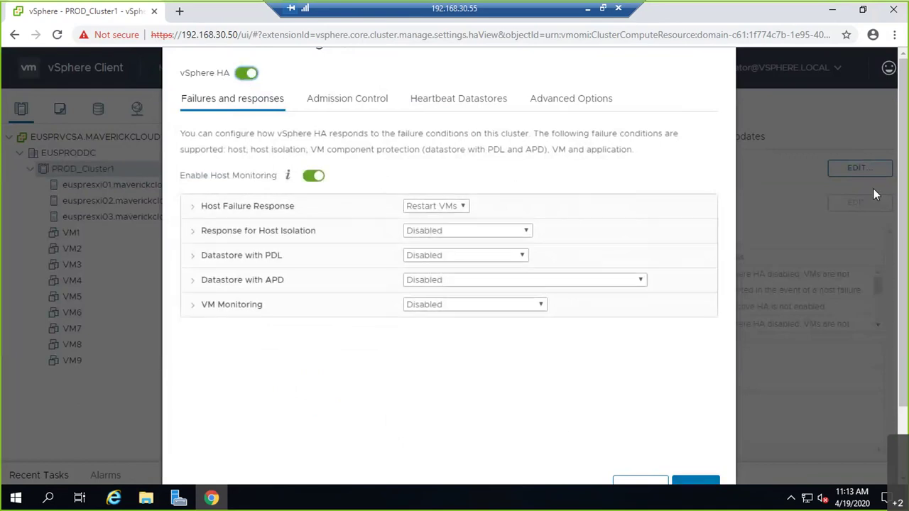
{"action": "left_click", "coordinate": [640, 487]}
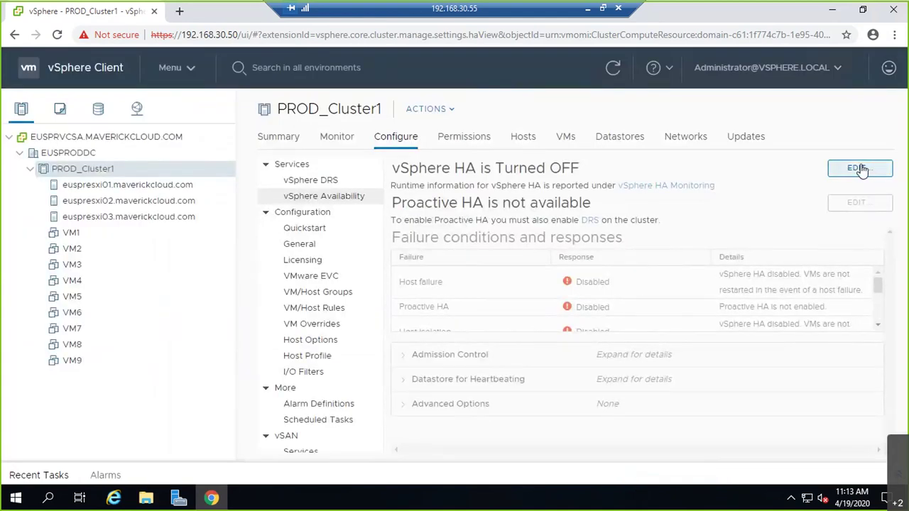
{"action": "left_click", "coordinate": [587, 8]}
{"action": "mouse_move", "coordinate": [740, 74]}
{"action": "left_mouse_down"}
{"action": "mouse_move", "coordinate": [738, 51]}
{"action": "mouse_move", "coordinate": [712, 50]}
{"action": "mouse_move", "coordinate": [701, 76]}
{"action": "left_mouse_up"}
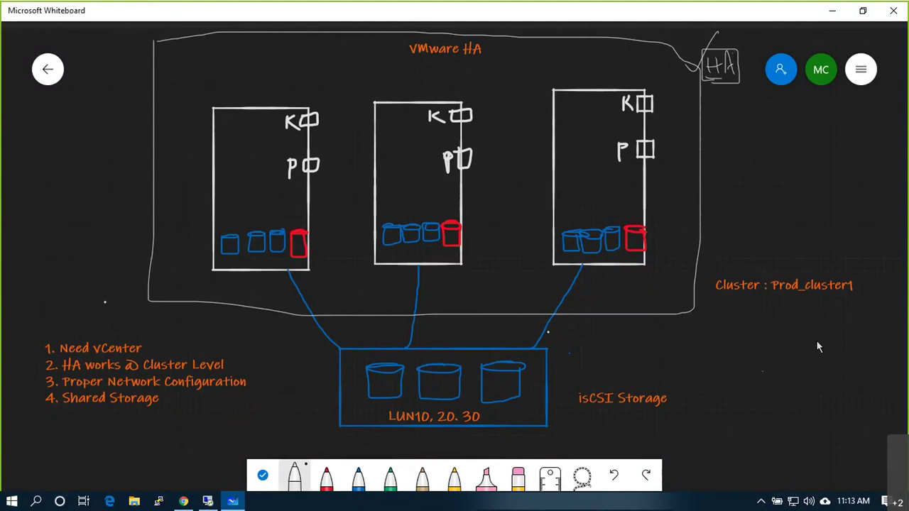
Step: In red ink, write a boxed APP note at the left edge with 30.50 underlined beneath it
{"action": "left_click", "coordinate": [326, 475]}
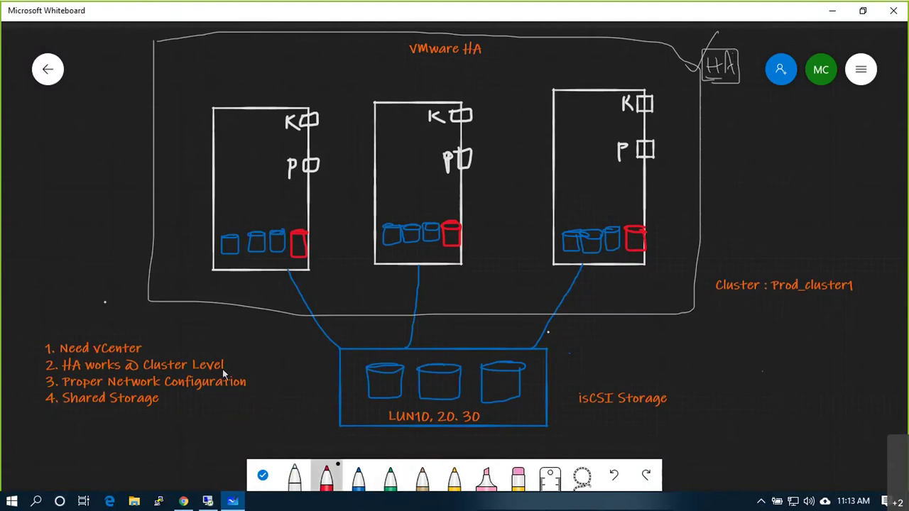
{"action": "mouse_move", "coordinate": [22, 112]}
{"action": "left_mouse_down"}
{"action": "mouse_move", "coordinate": [56, 156]}
{"action": "mouse_move", "coordinate": [56, 110]}
{"action": "mouse_move", "coordinate": [27, 119]}
{"action": "left_mouse_up"}
{"action": "mouse_move", "coordinate": [26, 152]}
{"action": "left_mouse_down"}
{"action": "mouse_move", "coordinate": [27, 140]}
{"action": "mouse_move", "coordinate": [29, 153]}
{"action": "mouse_move", "coordinate": [72, 112]}
{"action": "left_mouse_up"}
{"action": "mouse_move", "coordinate": [71, 145]}
{"action": "left_mouse_down"}
{"action": "mouse_move", "coordinate": [44, 153]}
{"action": "mouse_move", "coordinate": [39, 184]}
{"action": "mouse_move", "coordinate": [28, 189]}
{"action": "left_mouse_up"}
{"action": "mouse_move", "coordinate": [48, 171]}
{"action": "left_mouse_down"}
{"action": "mouse_move", "coordinate": [43, 182]}
{"action": "mouse_move", "coordinate": [77, 152]}
{"action": "left_mouse_up"}
{"action": "left_click_drag", "start_coordinate": [35, 192], "coordinate": [78, 167]}
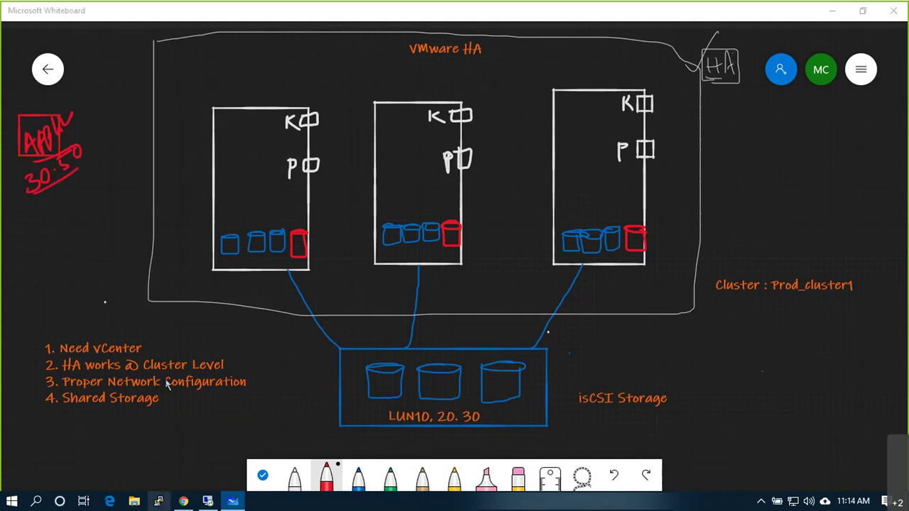
Step: Connect over SSH to 192.168.30.50 and log in as root
{"action": "type", "text": "192.168.30.50"}
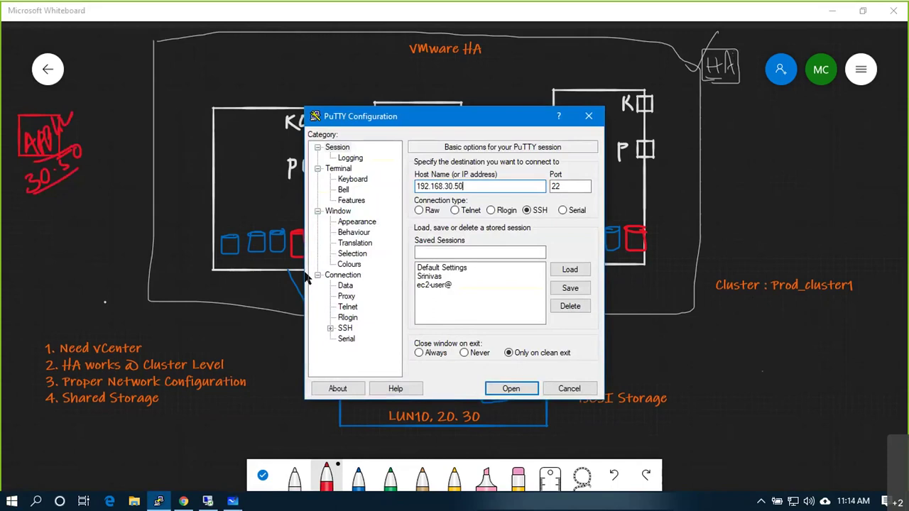
{"action": "key", "text": "Return"}
{"action": "type", "text": "root"}
{"action": "key", "text": "Return"}
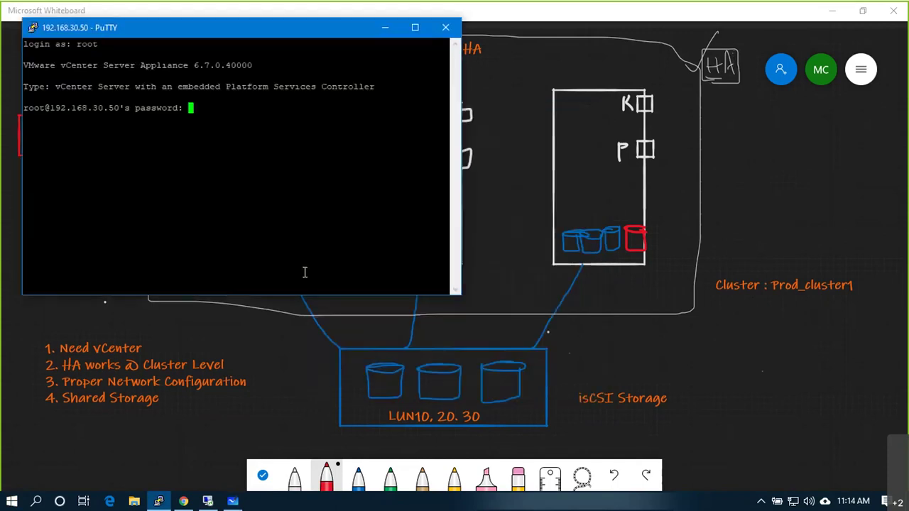
{"action": "key", "text": "Return"}
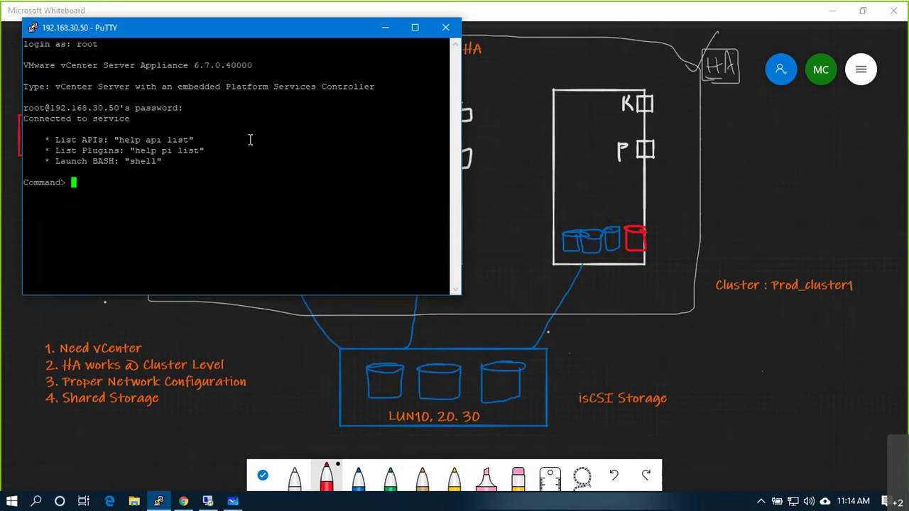
{"action": "key", "text": "Return"}
{"action": "key", "text": "Return"}
{"action": "key", "text": "Return"}
{"action": "key", "text": "Return"}
Step: Run pwd and shell, then change into /opt and list its contents
{"action": "type", "text": "pwd"}
{"action": "key", "text": "Return"}
{"action": "key", "text": "Return"}
{"action": "key", "text": "Return"}
{"action": "key", "text": "Return"}
{"action": "type", "text": "shell"}
{"action": "key", "text": "Return"}
{"action": "key", "text": "Return"}
{"action": "key", "text": "Return"}
{"action": "key", "text": "Return"}
{"action": "key", "text": "Return"}
{"action": "key", "text": "Return"}
{"action": "type", "text": "ls"}
{"action": "key", "text": "Return"}
{"action": "type", "text": "cd /opt/"}
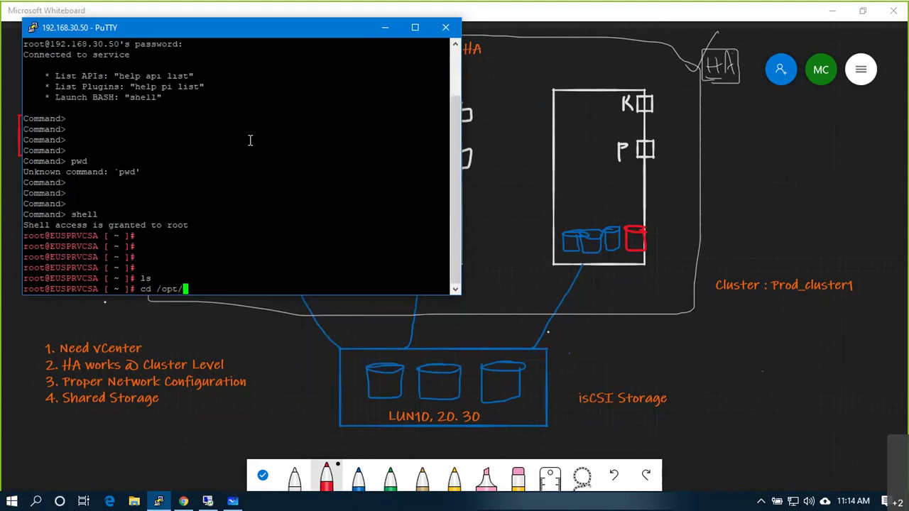
{"action": "key", "text": "Return"}
{"action": "type", "text": ";ls"}
{"action": "key", "text": "Return"}
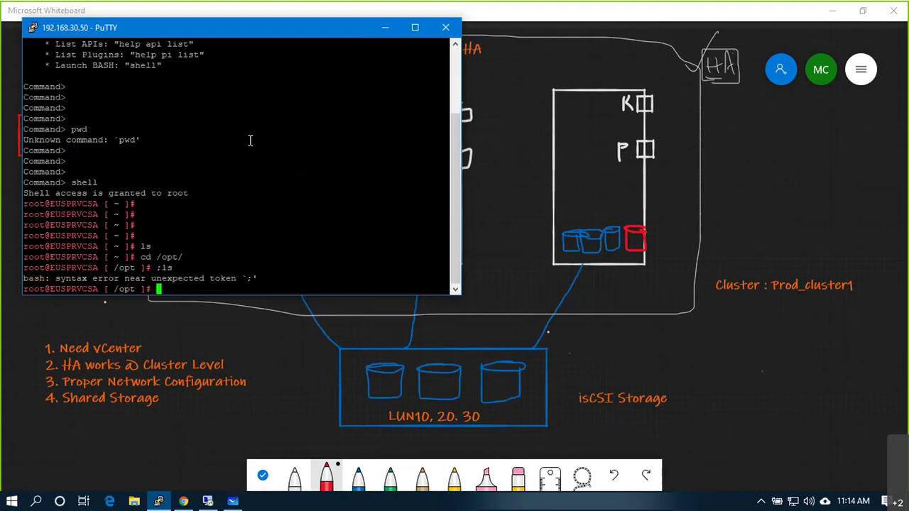
{"action": "type", "text": "ls"}
{"action": "key", "text": "Return"}
Step: Change into /opt/vmware, then into bin, and list the files there
{"action": "type", "text": "vm"}
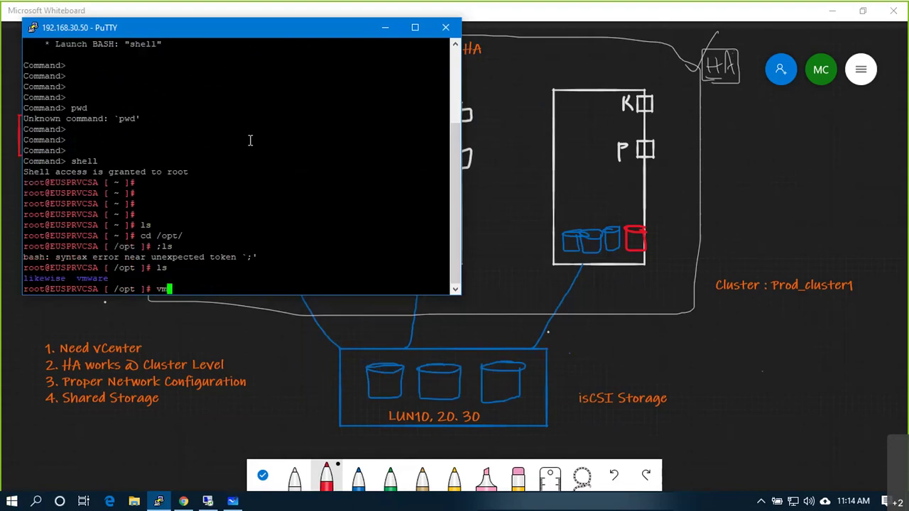
{"action": "key", "text": "BackSpace"}
{"action": "key", "text": "BackSpace"}
{"action": "type", "text": "cd vmware/"}
{"action": "key", "text": "Tab"}
{"action": "key", "text": "Return"}
{"action": "type", "text": "ls"}
{"action": "key", "text": "Return"}
{"action": "type", "text": "cd bin"}
{"action": "key", "text": "Return"}
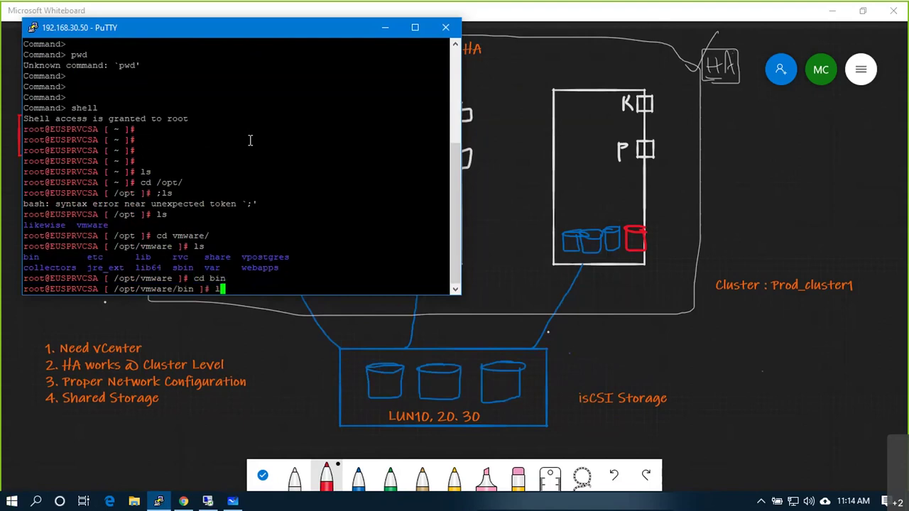
{"action": "type", "text": "ls"}
{"action": "key", "text": "Return"}
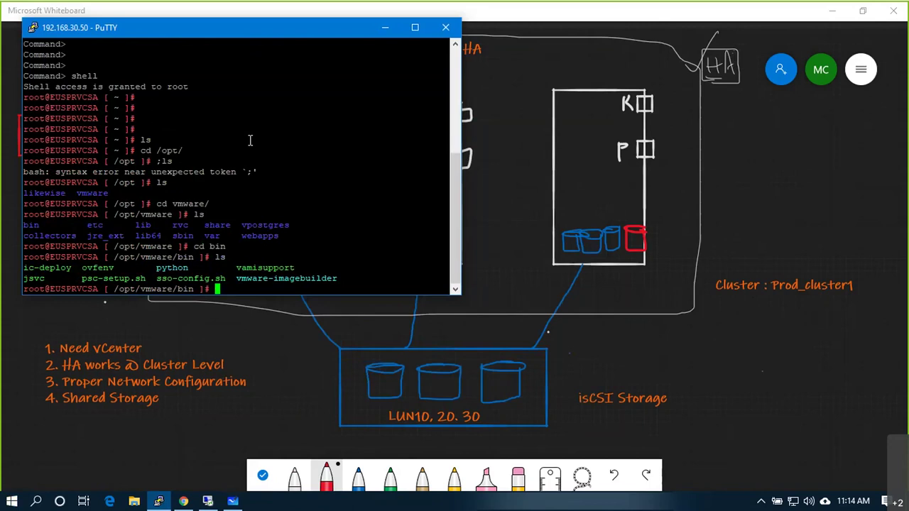
Step: Move up and into /opt/vmware/sbin, list it, and shift the terminal off the red notes
{"action": "type", "text": "cd .."}
{"action": "key", "text": "Return"}
{"action": "type", "text": "cd sb"}
{"action": "key", "text": "Tab"}
{"action": "key", "text": "Return"}
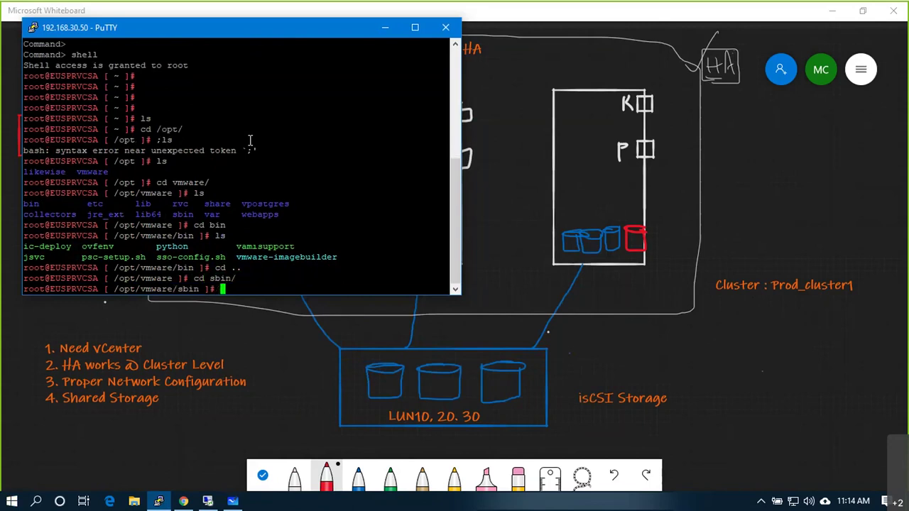
{"action": "type", "text": "ls"}
{"action": "key", "text": "Return"}
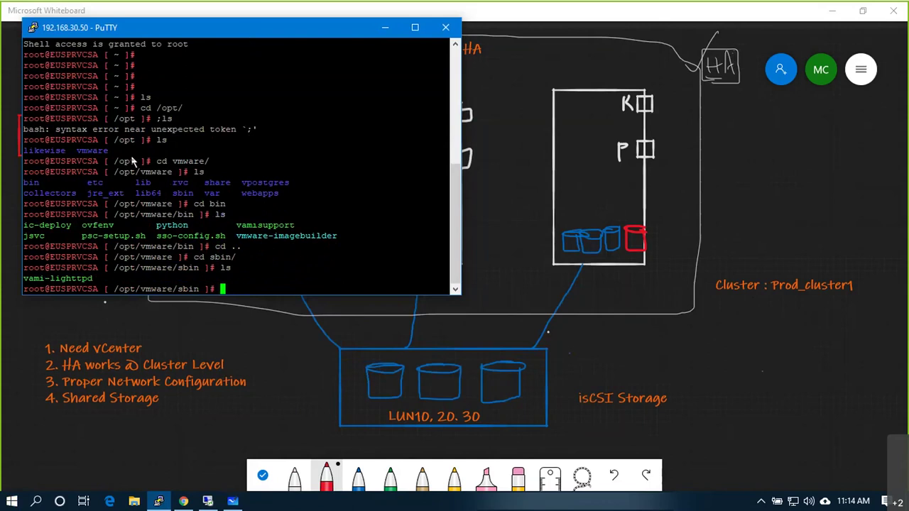
{"action": "left_click_drag", "start_coordinate": [215, 27], "coordinate": [275, 109]}
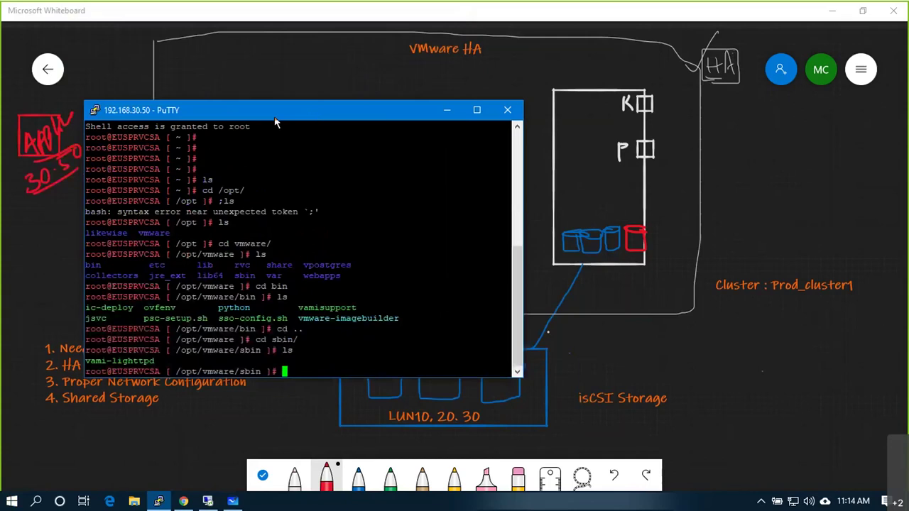
Step: Add a 'FDM Agent' text label below Prod_cluster1 and draw a red box around it
{"action": "left_click", "coordinate": [761, 138]}
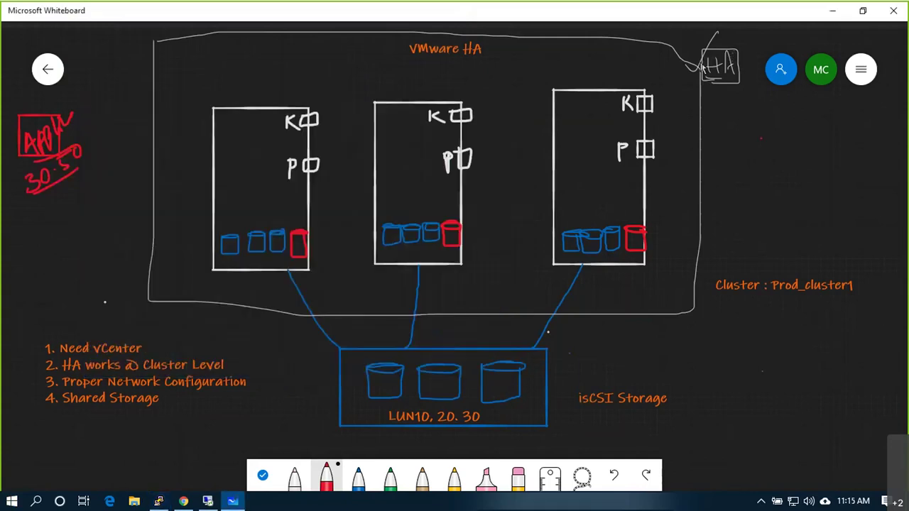
{"action": "left_click", "coordinate": [851, 301]}
{"action": "right_click", "coordinate": [716, 350]}
{"action": "left_click", "coordinate": [743, 313]}
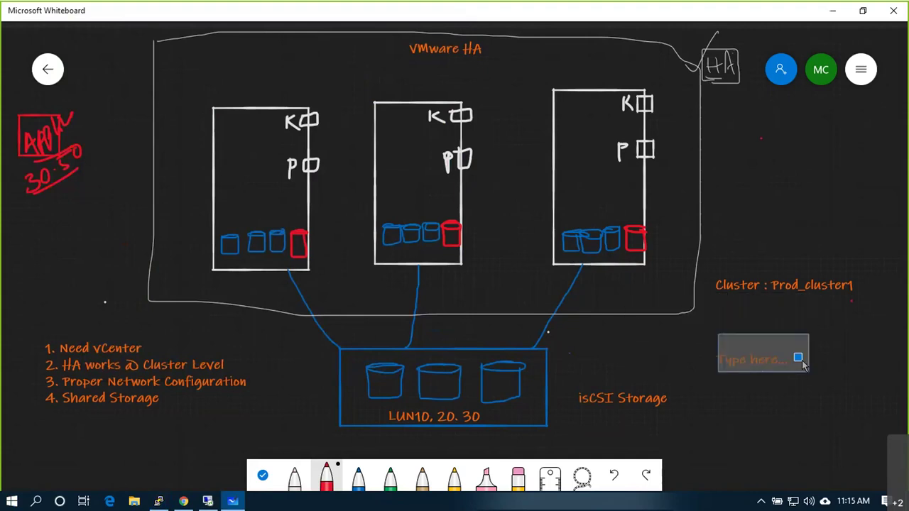
{"action": "type", "text": "FDM Agent"}
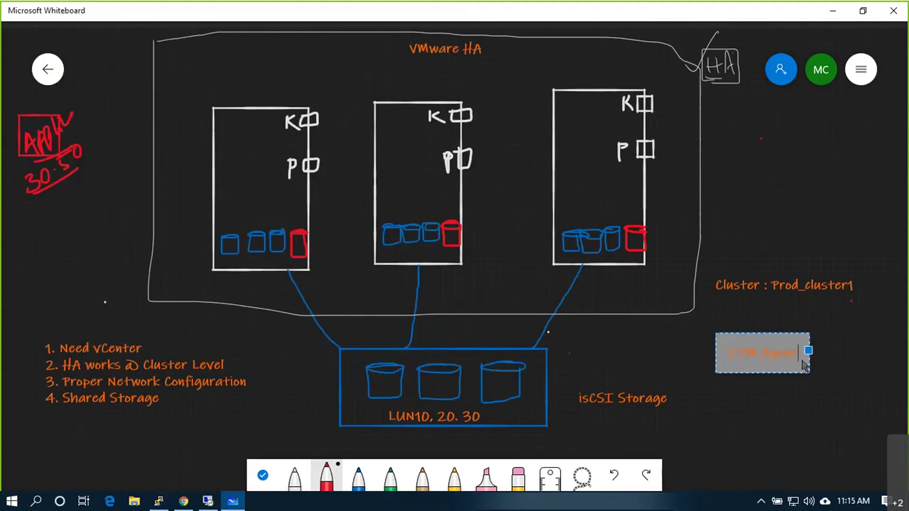
{"action": "left_click", "coordinate": [780, 400]}
{"action": "left_click_drag", "start_coordinate": [717, 328], "coordinate": [717, 359]}
{"action": "mouse_move", "coordinate": [791, 368]}
{"action": "left_mouse_down"}
{"action": "mouse_move", "coordinate": [807, 348]}
{"action": "mouse_move", "coordinate": [719, 328]}
{"action": "left_mouse_up"}
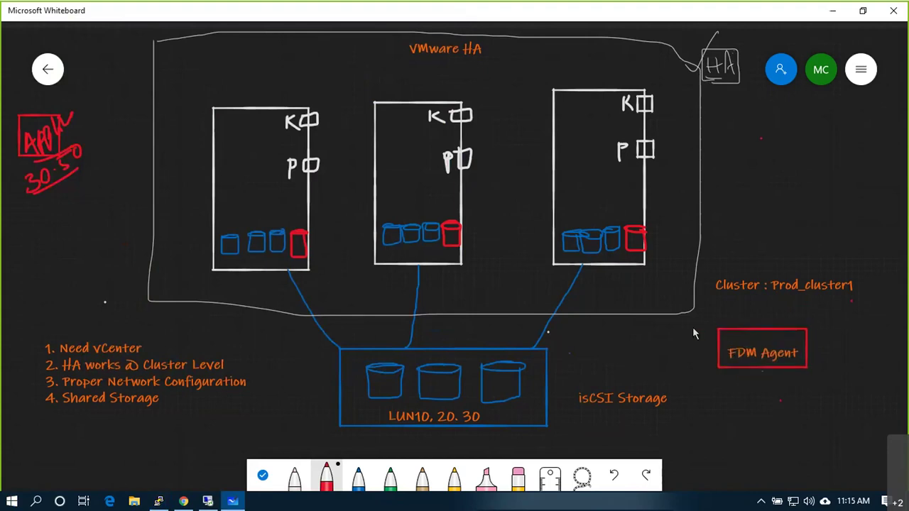
Step: Search Google for 'fdm agent in vmware' and read the Fault Domain Manager article
{"action": "left_click", "coordinate": [183, 502]}
{"action": "left_click", "coordinate": [217, 35]}
{"action": "type", "text": "f"}
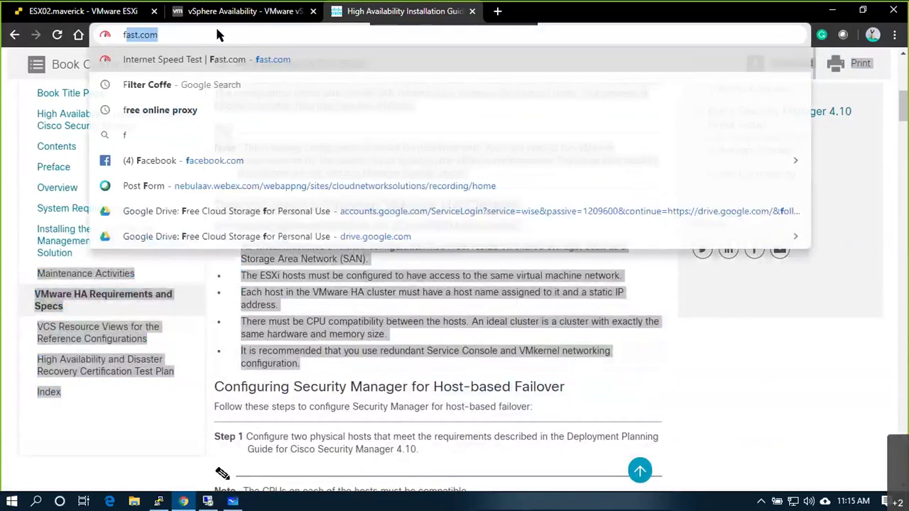
{"action": "type", "text": "dm agent in"}
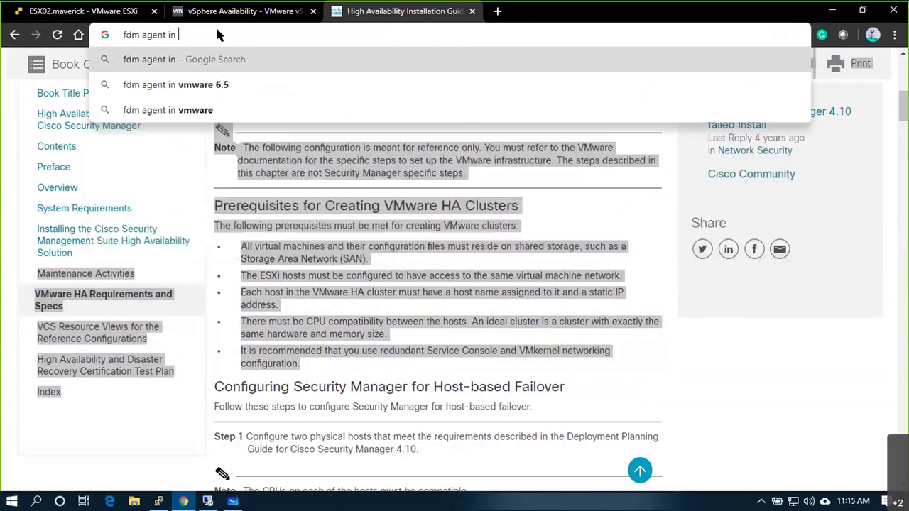
{"action": "type", "text": " vmware"}
{"action": "key", "text": "Return"}
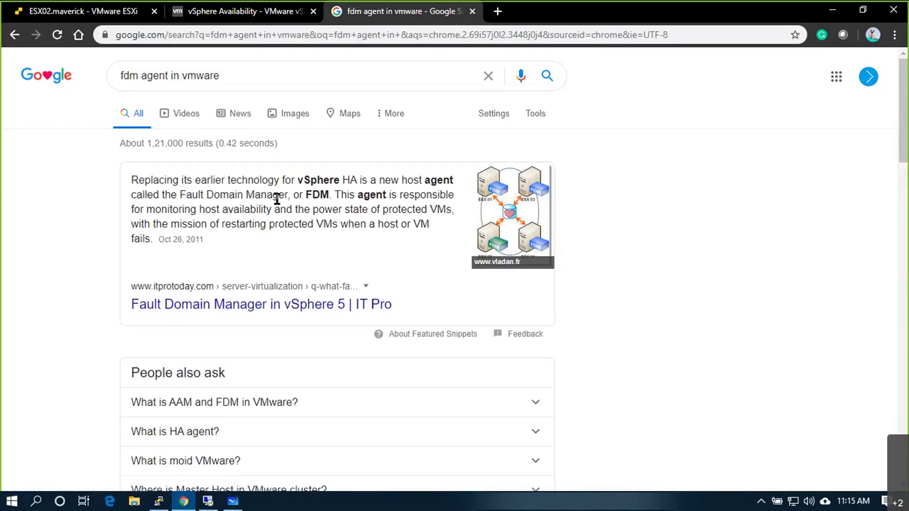
{"action": "left_click", "coordinate": [271, 305]}
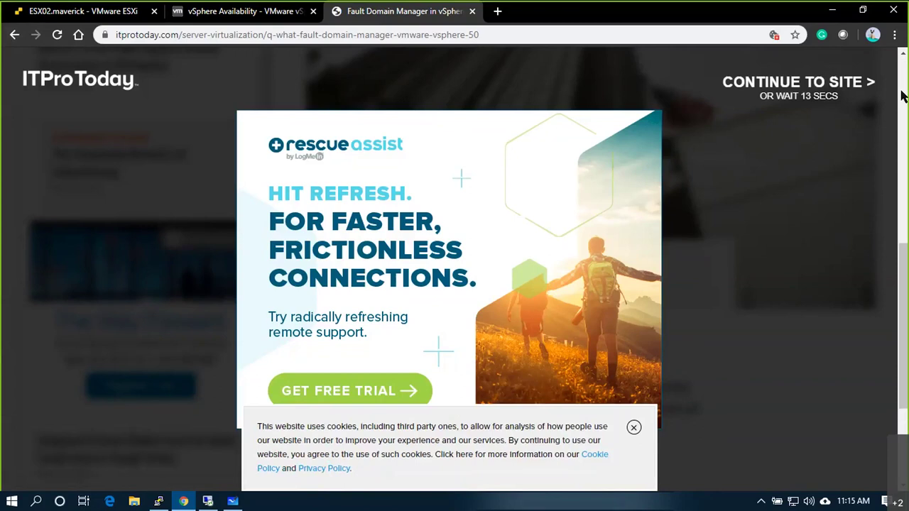
{"action": "left_click", "coordinate": [16, 34]}
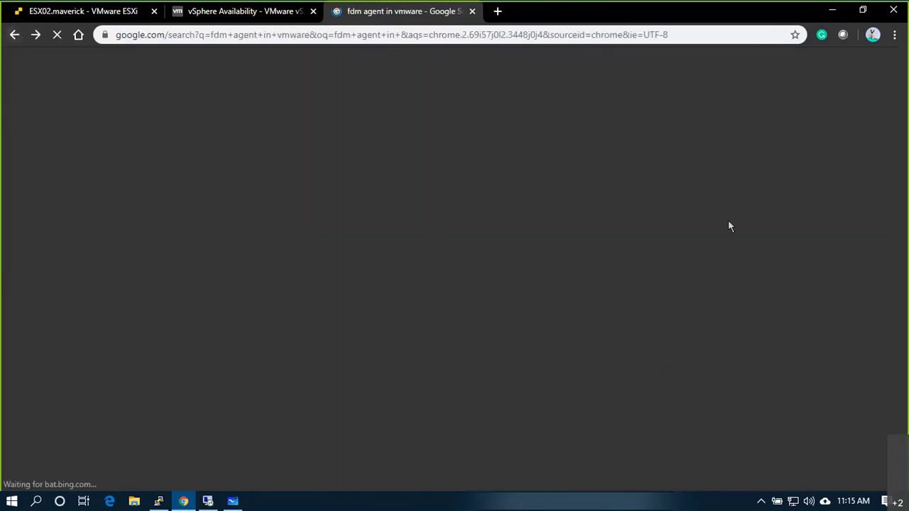
Step: Expand the 'What is AAM and FDM in VMware?' and 'What is HA agent?' answers, then return to Whiteboard
{"action": "scroll", "coordinate": [284, 256], "scroll_direction": "down", "scroll_amount": 3}
{"action": "left_click", "coordinate": [246, 211]}
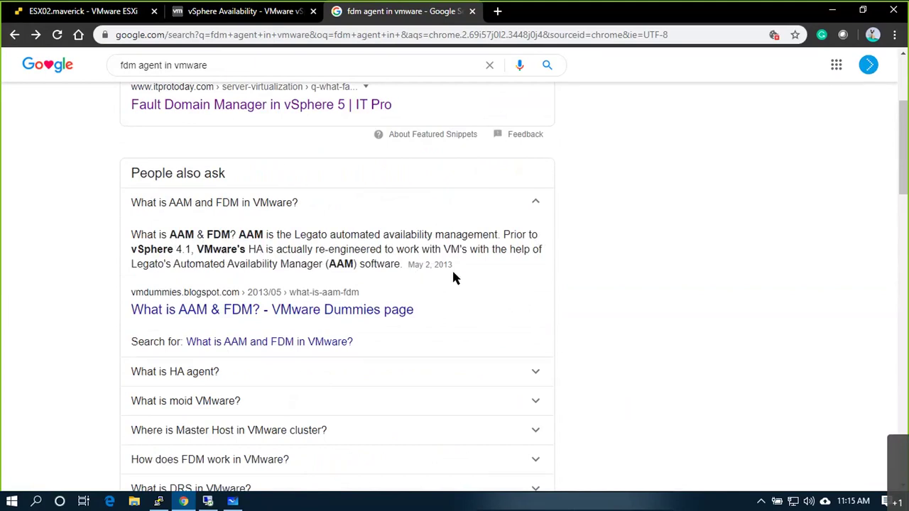
{"action": "left_click", "coordinate": [506, 383]}
{"action": "scroll", "coordinate": [426, 362], "scroll_direction": "down", "scroll_amount": 2}
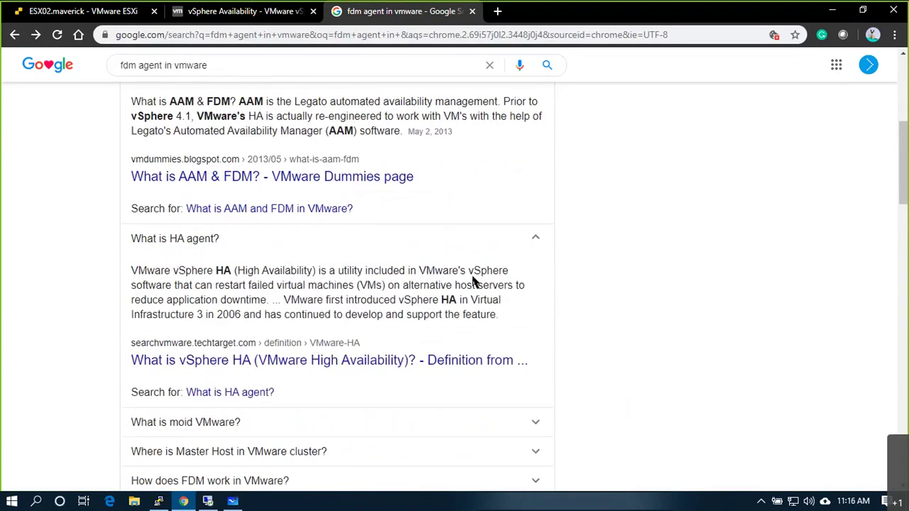
{"action": "key", "text": "alt+Tab"}
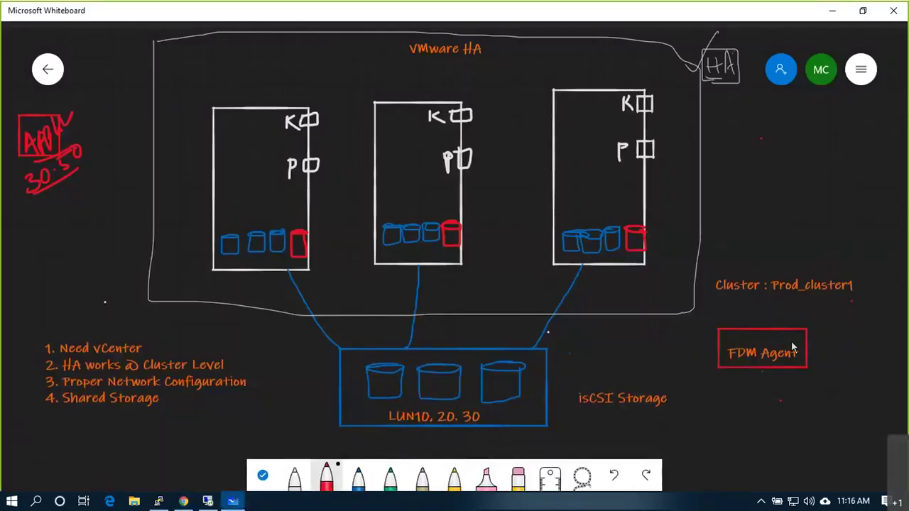
Step: Tick the FDM Agent box and add an Election text label beside point 2
{"action": "left_click_drag", "start_coordinate": [793, 340], "coordinate": [804, 331]}
{"action": "right_click", "coordinate": [723, 389]}
{"action": "left_click", "coordinate": [742, 349]}
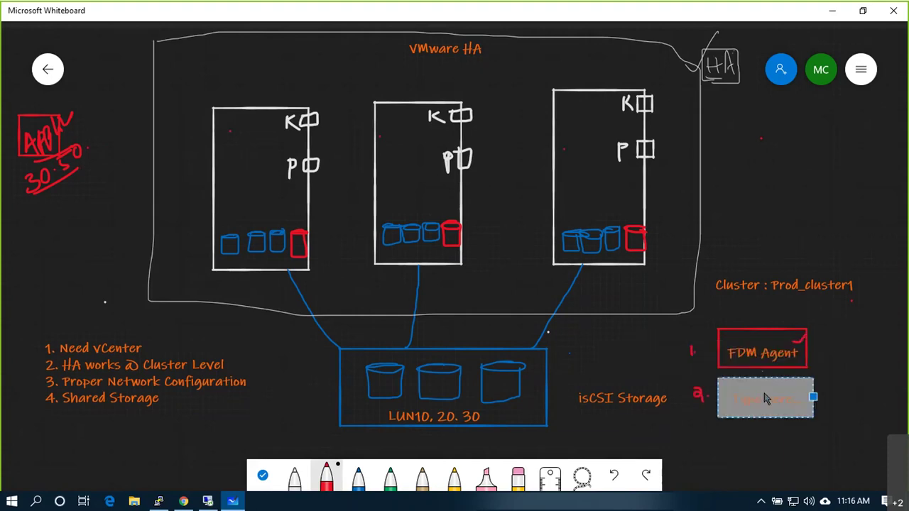
{"action": "type", "text": "hos"}
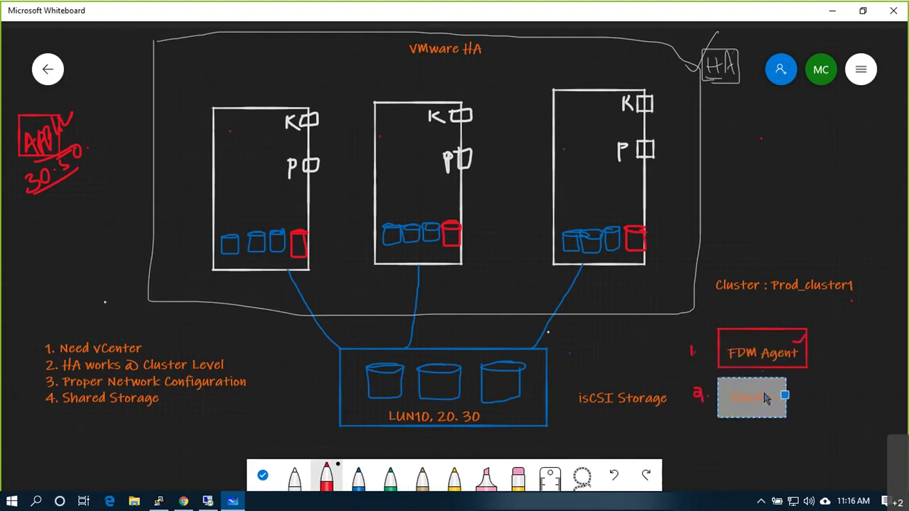
{"action": "type", "text": "t"}
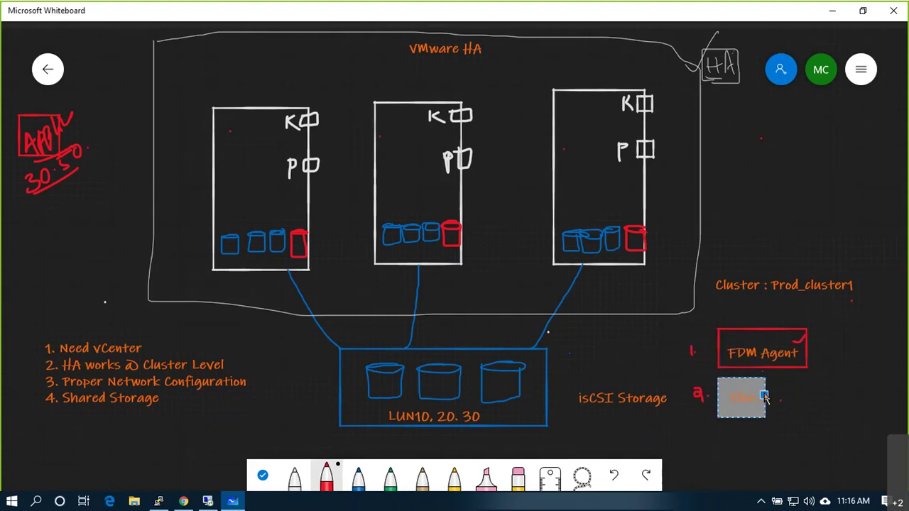
{"action": "type", "text": "er"}
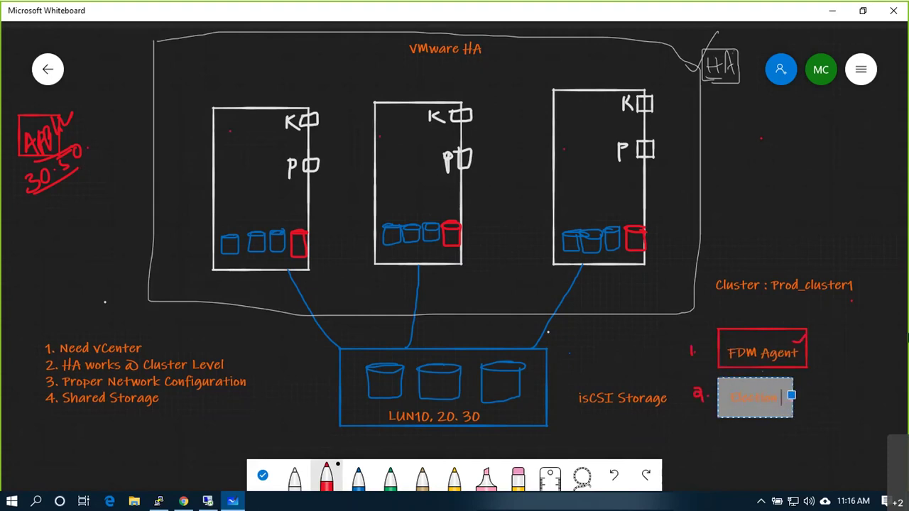
{"action": "left_click", "coordinate": [864, 344]}
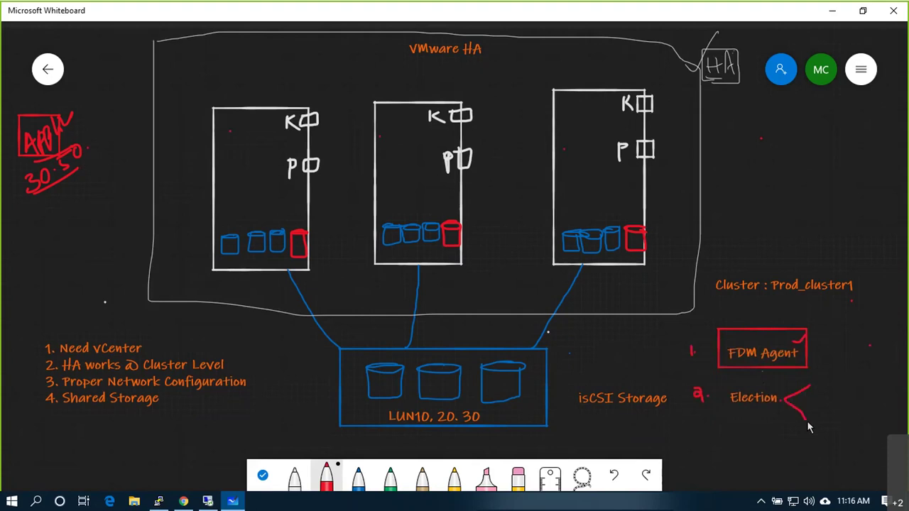
Step: Handwrite 'Master' and 'slaves' at the red bracket's upper and lower branches
{"action": "left_click_drag", "start_coordinate": [818, 383], "coordinate": [876, 360]}
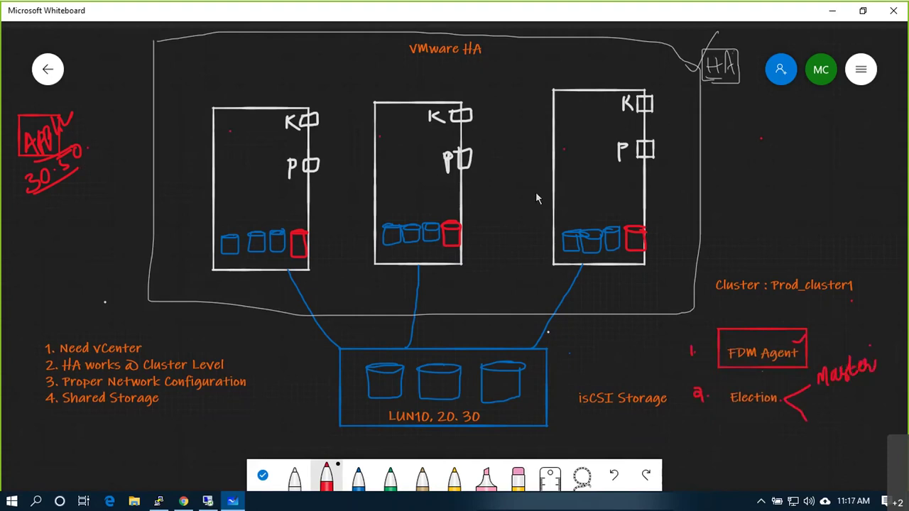
{"action": "mouse_move", "coordinate": [826, 411]}
{"action": "left_mouse_down"}
{"action": "mouse_move", "coordinate": [817, 420]}
{"action": "mouse_move", "coordinate": [867, 401]}
{"action": "left_mouse_up"}
{"action": "left_click_drag", "start_coordinate": [875, 392], "coordinate": [858, 411]}
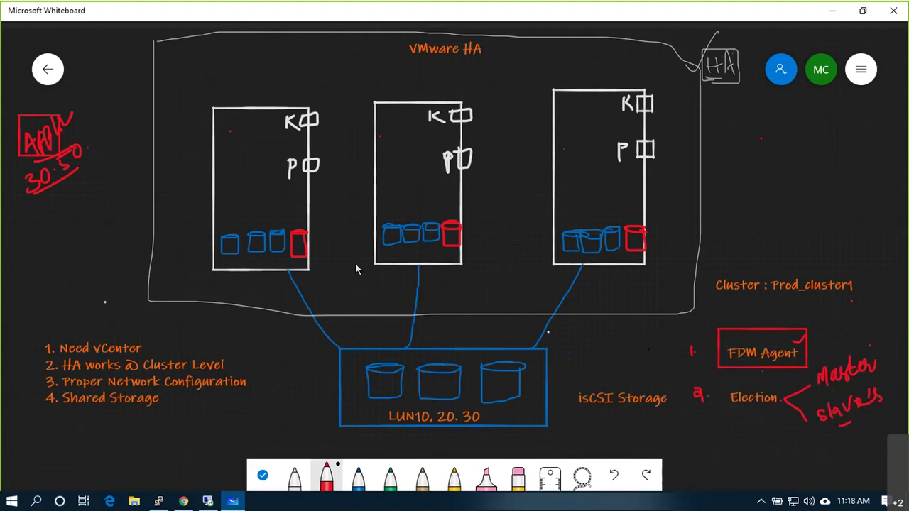
Step: Mark the left host with a green circled M, then draw white VM squares inside the hosts
{"action": "left_click", "coordinate": [389, 477]}
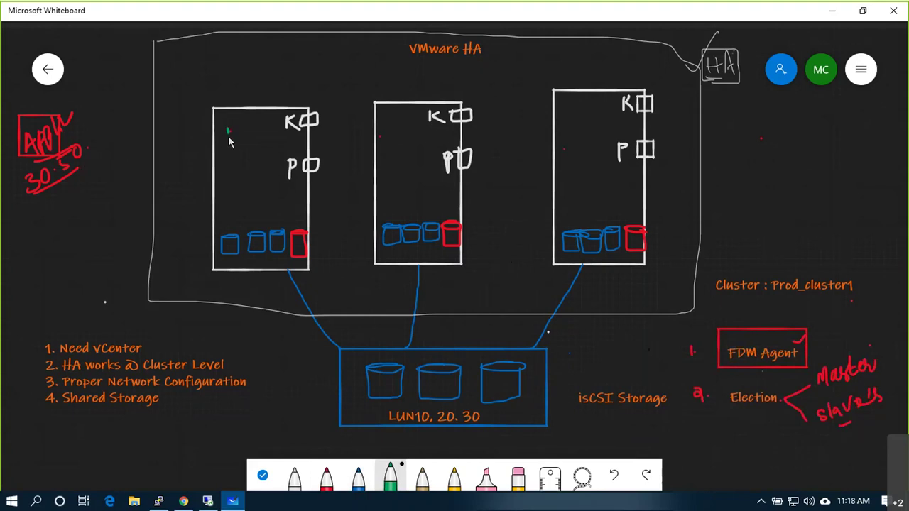
{"action": "mouse_move", "coordinate": [227, 140]}
{"action": "left_mouse_down"}
{"action": "mouse_move", "coordinate": [245, 123]}
{"action": "mouse_move", "coordinate": [245, 140]}
{"action": "mouse_move", "coordinate": [252, 128]}
{"action": "left_mouse_up"}
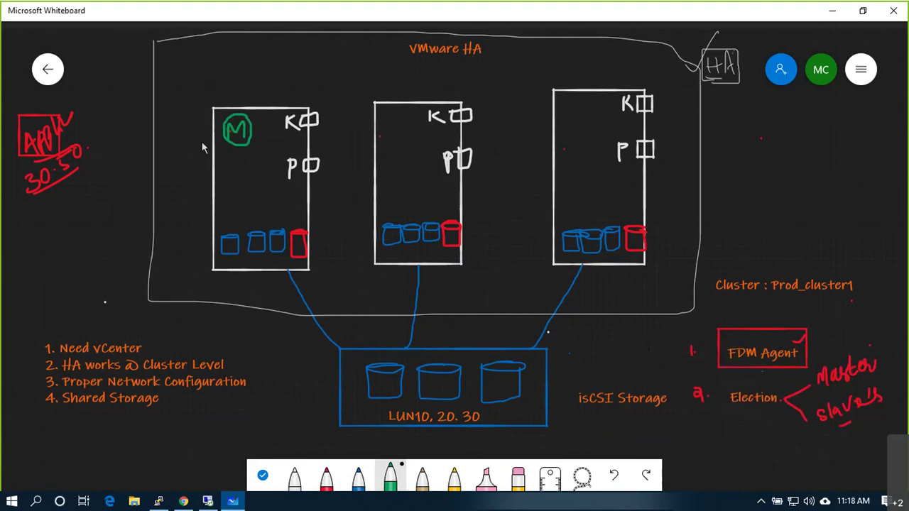
{"action": "left_click", "coordinate": [294, 474]}
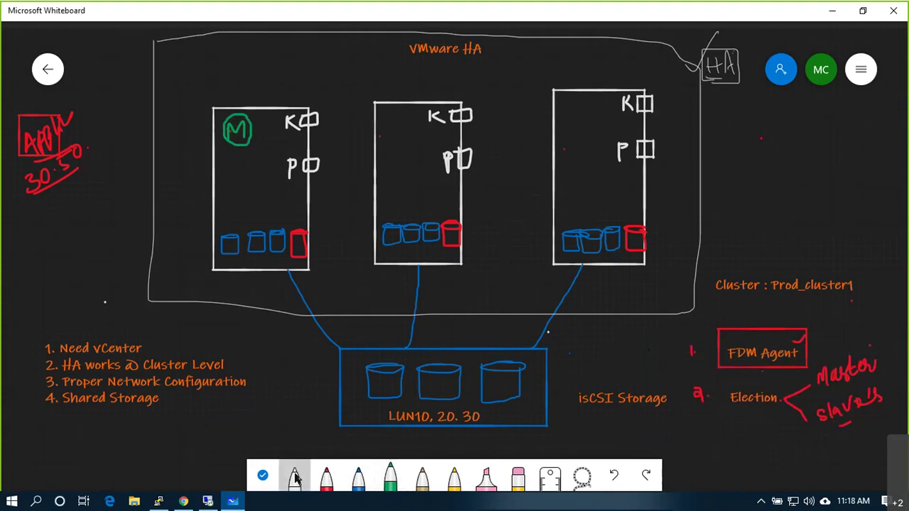
{"action": "mouse_move", "coordinate": [225, 162]}
{"action": "left_mouse_down"}
{"action": "mouse_move", "coordinate": [241, 189]}
{"action": "mouse_move", "coordinate": [228, 179]}
{"action": "mouse_move", "coordinate": [260, 191]}
{"action": "mouse_move", "coordinate": [244, 191]}
{"action": "left_mouse_up"}
{"action": "mouse_move", "coordinate": [390, 130]}
{"action": "left_mouse_down"}
{"action": "mouse_move", "coordinate": [390, 151]}
{"action": "mouse_move", "coordinate": [407, 136]}
{"action": "mouse_move", "coordinate": [389, 132]}
{"action": "left_mouse_up"}
{"action": "mouse_move", "coordinate": [390, 181]}
{"action": "left_mouse_down"}
{"action": "mouse_move", "coordinate": [390, 168]}
{"action": "mouse_move", "coordinate": [389, 183]}
{"action": "mouse_move", "coordinate": [453, 186]}
{"action": "mouse_move", "coordinate": [424, 178]}
{"action": "left_mouse_up"}
{"action": "mouse_move", "coordinate": [563, 117]}
{"action": "left_mouse_down"}
{"action": "mouse_move", "coordinate": [581, 135]}
{"action": "mouse_move", "coordinate": [563, 117]}
{"action": "left_mouse_up"}
Step: Draw two VM squares in the right host and a tick above the master's M
{"action": "mouse_move", "coordinate": [569, 149]}
{"action": "left_mouse_down"}
{"action": "mouse_move", "coordinate": [570, 168]}
{"action": "mouse_move", "coordinate": [587, 152]}
{"action": "mouse_move", "coordinate": [568, 149]}
{"action": "left_mouse_up"}
{"action": "mouse_move", "coordinate": [588, 205]}
{"action": "left_mouse_down"}
{"action": "mouse_move", "coordinate": [598, 184]}
{"action": "mouse_move", "coordinate": [575, 183]}
{"action": "left_mouse_up"}
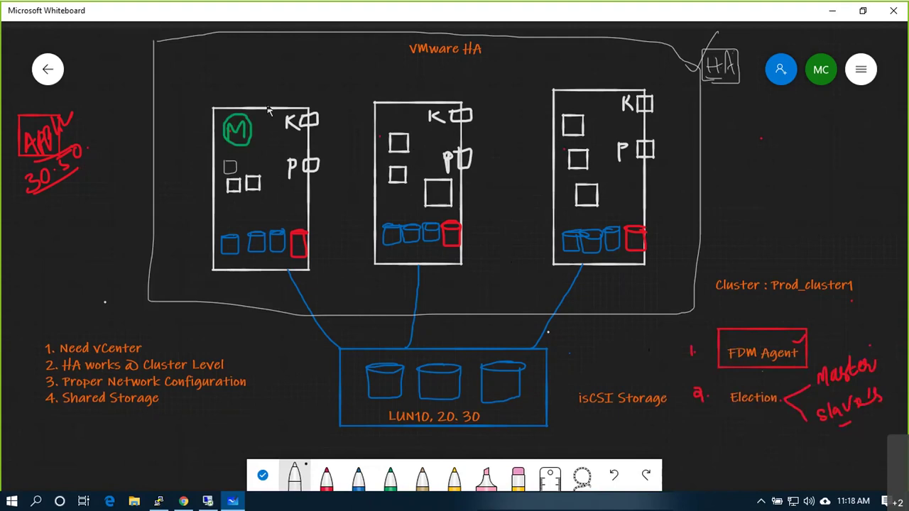
{"action": "left_click_drag", "start_coordinate": [252, 85], "coordinate": [239, 108]}
Step: Sketch lines connecting the three hosts' K boxes, undo them, and point out the third LUN cylinder
{"action": "mouse_move", "coordinate": [422, 124]}
{"action": "left_mouse_down"}
{"action": "mouse_move", "coordinate": [499, 101]}
{"action": "mouse_move", "coordinate": [478, 77]}
{"action": "mouse_move", "coordinate": [373, 65]}
{"action": "mouse_move", "coordinate": [318, 116]}
{"action": "left_mouse_up"}
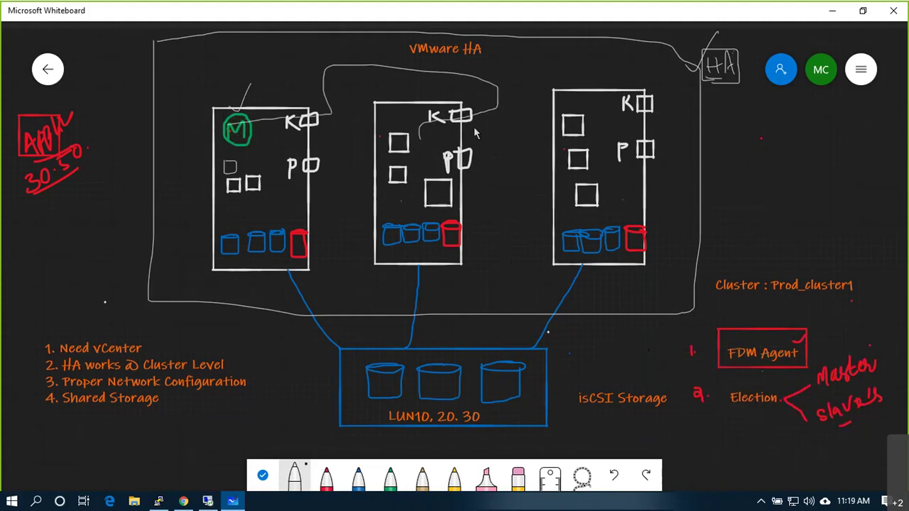
{"action": "left_click_drag", "start_coordinate": [604, 135], "coordinate": [620, 109]}
{"action": "mouse_move", "coordinate": [646, 69]}
{"action": "left_mouse_down"}
{"action": "mouse_move", "coordinate": [456, 58]}
{"action": "mouse_move", "coordinate": [307, 128]}
{"action": "mouse_move", "coordinate": [242, 131]}
{"action": "left_mouse_up"}
{"action": "key", "text": "ctrl+z"}
{"action": "key", "text": "ctrl+z"}
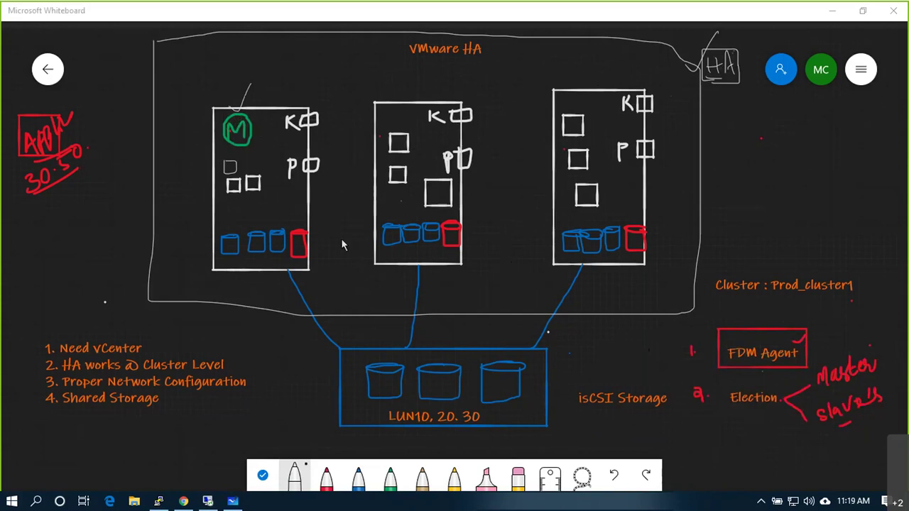
{"action": "left_click", "coordinate": [495, 384]}
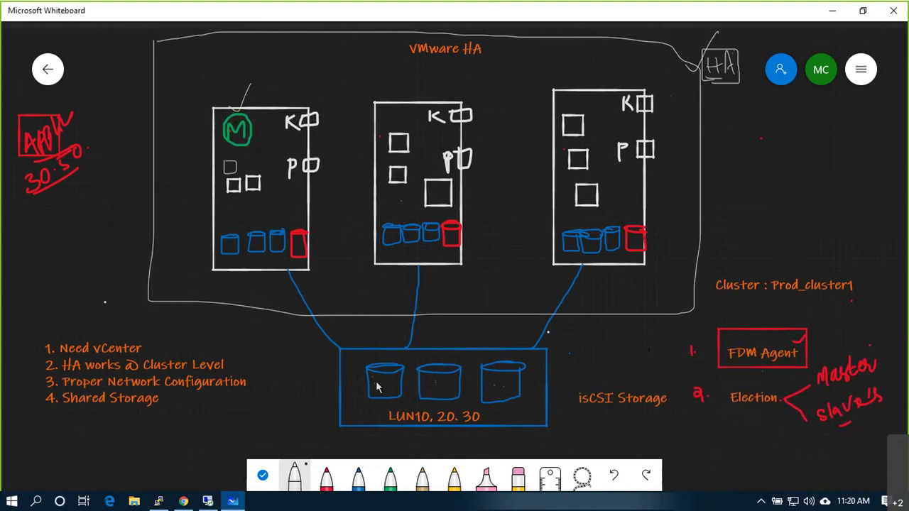
{"action": "left_click_drag", "start_coordinate": [375, 382], "coordinate": [379, 380]}
Step: Draw a SAN-labelled storage cylinder under the APP note and arrow the master's M to it
{"action": "mouse_move", "coordinate": [190, 37]}
{"action": "left_mouse_down"}
{"action": "mouse_move", "coordinate": [182, 41]}
{"action": "mouse_move", "coordinate": [201, 44]}
{"action": "left_mouse_up"}
{"action": "mouse_move", "coordinate": [45, 204]}
{"action": "left_mouse_down"}
{"action": "mouse_move", "coordinate": [22, 249]}
{"action": "mouse_move", "coordinate": [53, 248]}
{"action": "left_mouse_up"}
{"action": "mouse_move", "coordinate": [66, 212]}
{"action": "left_mouse_down"}
{"action": "mouse_move", "coordinate": [63, 248]}
{"action": "mouse_move", "coordinate": [32, 248]}
{"action": "mouse_move", "coordinate": [49, 233]}
{"action": "mouse_move", "coordinate": [63, 245]}
{"action": "mouse_move", "coordinate": [82, 215]}
{"action": "mouse_move", "coordinate": [79, 240]}
{"action": "mouse_move", "coordinate": [119, 183]}
{"action": "left_mouse_up"}
{"action": "left_click_drag", "start_coordinate": [93, 236], "coordinate": [80, 242]}
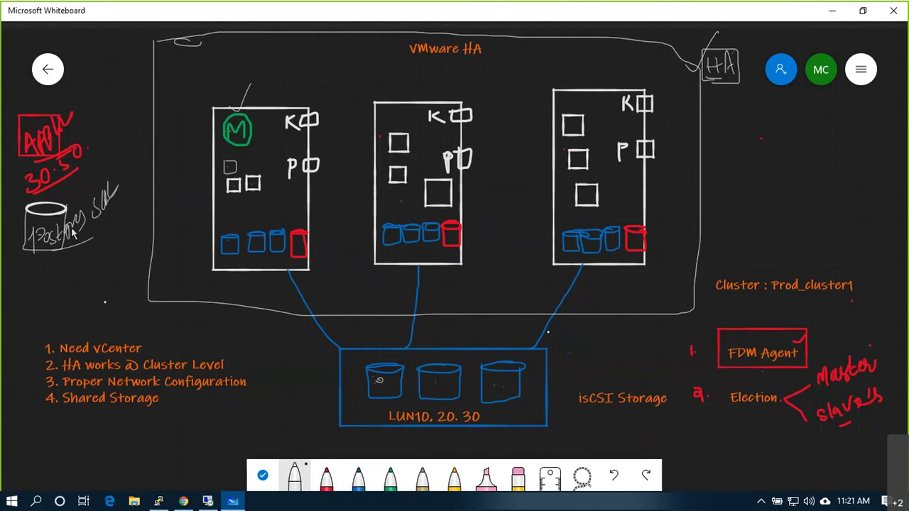
{"action": "mouse_move", "coordinate": [221, 132]}
{"action": "left_mouse_down"}
{"action": "mouse_move", "coordinate": [175, 130]}
{"action": "mouse_move", "coordinate": [60, 196]}
{"action": "left_mouse_up"}
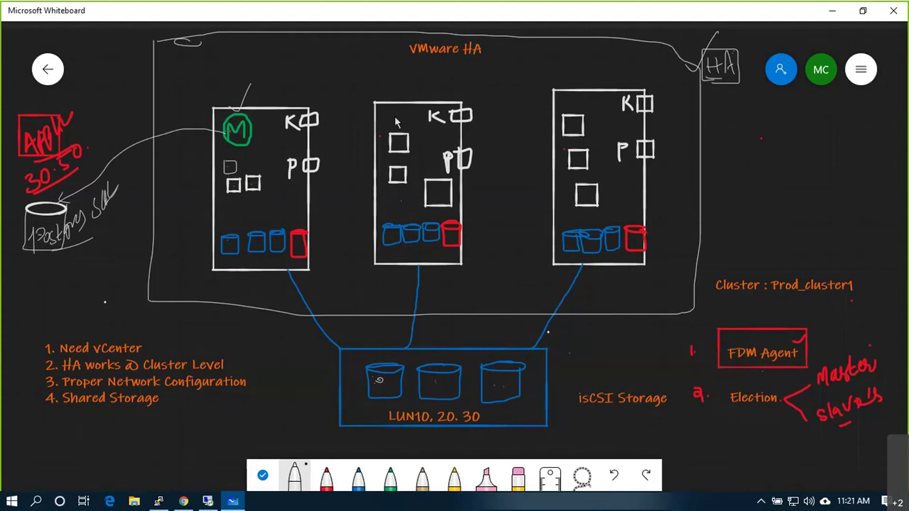
Step: Write a circled S in the middle host and arc a line from its K box to the M
{"action": "mouse_move", "coordinate": [395, 112]}
{"action": "left_mouse_down"}
{"action": "mouse_move", "coordinate": [399, 124]}
{"action": "mouse_move", "coordinate": [410, 121]}
{"action": "mouse_move", "coordinate": [389, 117]}
{"action": "mouse_move", "coordinate": [394, 101]}
{"action": "mouse_move", "coordinate": [401, 105]}
{"action": "left_mouse_up"}
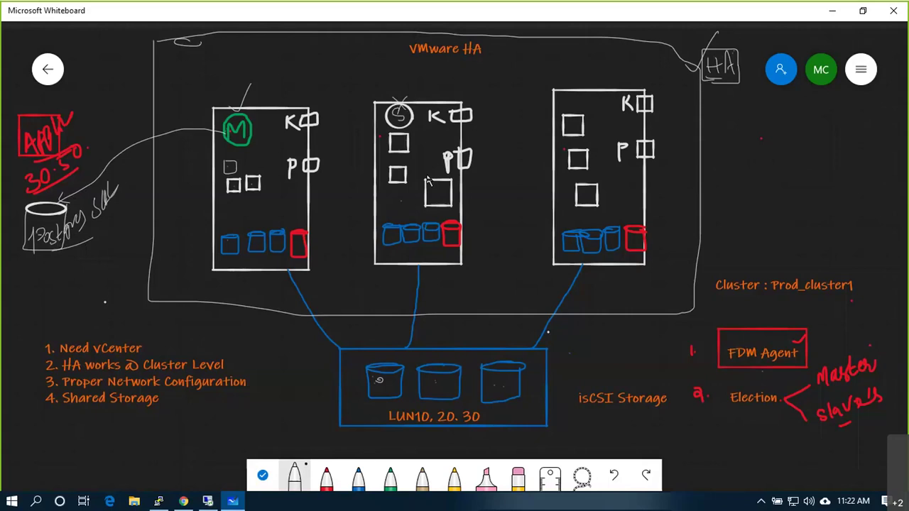
{"action": "mouse_move", "coordinate": [472, 116]}
{"action": "left_mouse_down"}
{"action": "mouse_move", "coordinate": [482, 100]}
{"action": "mouse_move", "coordinate": [467, 82]}
{"action": "mouse_move", "coordinate": [484, 80]}
{"action": "mouse_move", "coordinate": [483, 96]}
{"action": "mouse_move", "coordinate": [470, 102]}
{"action": "mouse_move", "coordinate": [476, 64]}
{"action": "mouse_move", "coordinate": [386, 62]}
{"action": "mouse_move", "coordinate": [362, 70]}
{"action": "mouse_move", "coordinate": [353, 96]}
{"action": "mouse_move", "coordinate": [320, 115]}
{"action": "left_mouse_up"}
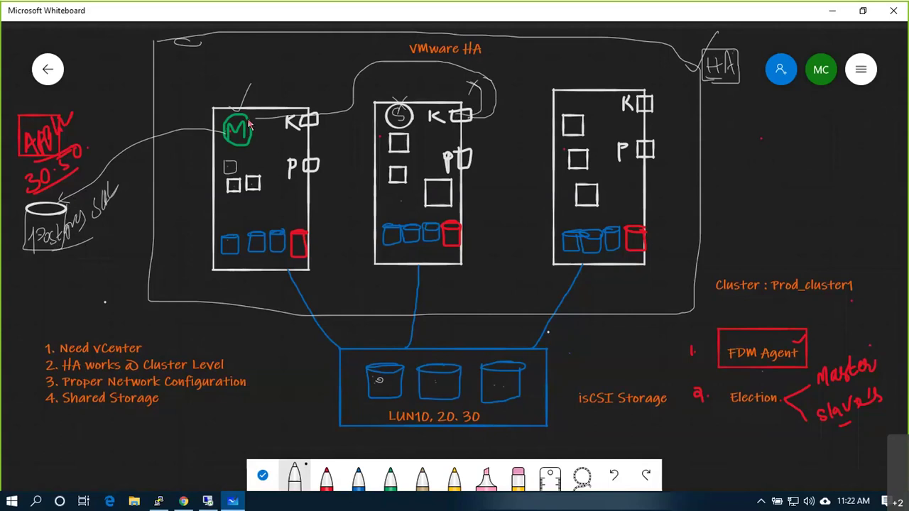
Step: Undo the recent connecting strokes and turn the tick beside the middle host's K box into an X
{"action": "key", "text": "ctrl+z"}
{"action": "key", "text": "ctrl+z"}
{"action": "key", "text": "ctrl+z"}
{"action": "key", "text": "ctrl+z"}
{"action": "key", "text": "ctrl+z"}
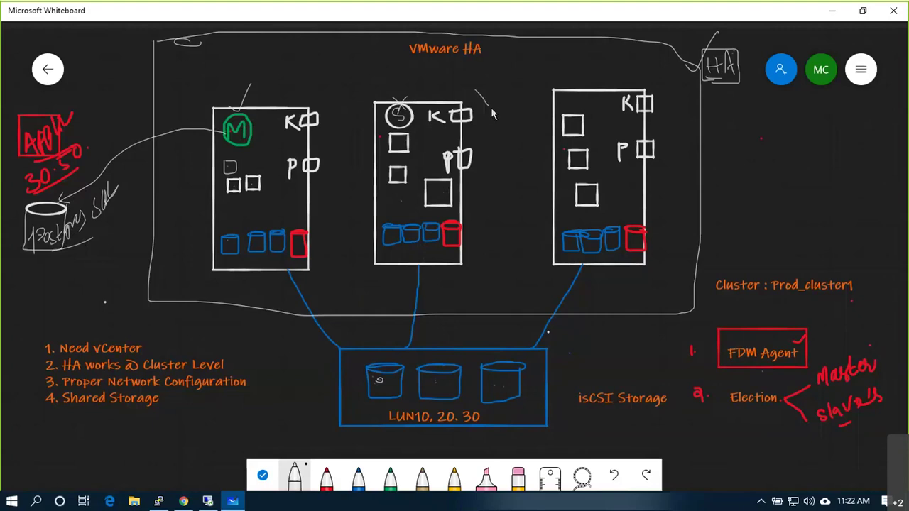
{"action": "left_click_drag", "start_coordinate": [489, 88], "coordinate": [476, 110]}
Step: Draw a curve from the middle host's P box up over the hosts to the left host's M
{"action": "left_click_drag", "start_coordinate": [470, 157], "coordinate": [496, 148]}
{"action": "mouse_move", "coordinate": [485, 147]}
{"action": "left_mouse_down"}
{"action": "mouse_move", "coordinate": [513, 79]}
{"action": "mouse_move", "coordinate": [484, 69]}
{"action": "mouse_move", "coordinate": [398, 71]}
{"action": "left_mouse_up"}
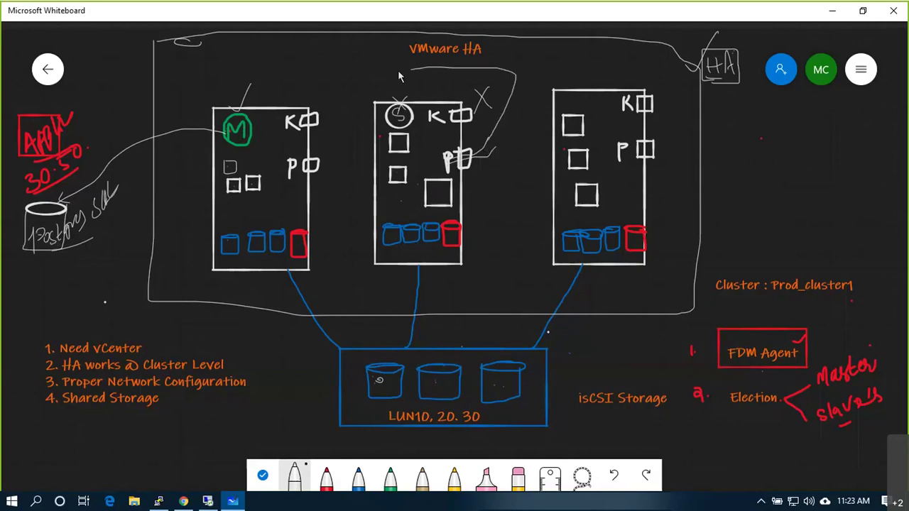
{"action": "left_click_drag", "start_coordinate": [353, 112], "coordinate": [258, 125]}
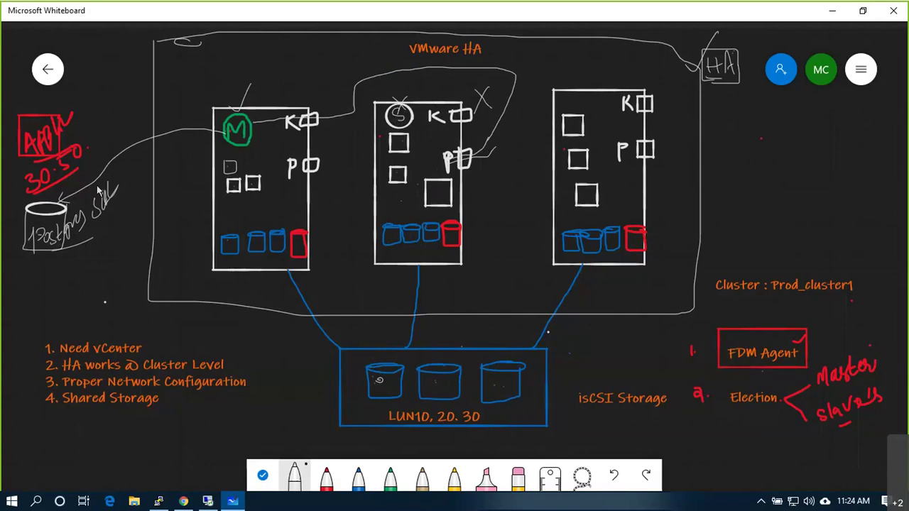
Step: Tick the middle drum in the LUN box and the middle host's red drum
{"action": "left_click_drag", "start_coordinate": [106, 183], "coordinate": [59, 201]}
{"action": "mouse_move", "coordinate": [433, 383]}
{"action": "left_mouse_down"}
{"action": "mouse_move", "coordinate": [448, 372]}
{"action": "mouse_move", "coordinate": [521, 365]}
{"action": "left_mouse_up"}
{"action": "left_click_drag", "start_coordinate": [449, 239], "coordinate": [470, 211]}
Step: Add squares to the right and left hosts and link the right and middle P boxes to their squares
{"action": "mouse_move", "coordinate": [618, 183]}
{"action": "left_mouse_down"}
{"action": "mouse_move", "coordinate": [620, 203]}
{"action": "mouse_move", "coordinate": [638, 201]}
{"action": "mouse_move", "coordinate": [618, 183]}
{"action": "left_mouse_up"}
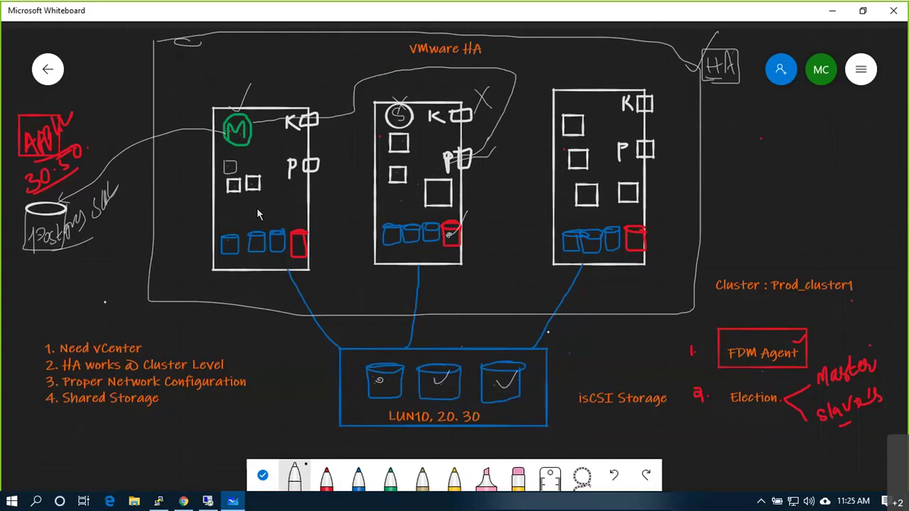
{"action": "mouse_move", "coordinate": [264, 194]}
{"action": "left_mouse_down"}
{"action": "mouse_move", "coordinate": [287, 214]}
{"action": "mouse_move", "coordinate": [263, 194]}
{"action": "mouse_move", "coordinate": [297, 193]}
{"action": "mouse_move", "coordinate": [269, 180]}
{"action": "mouse_move", "coordinate": [331, 146]}
{"action": "left_mouse_up"}
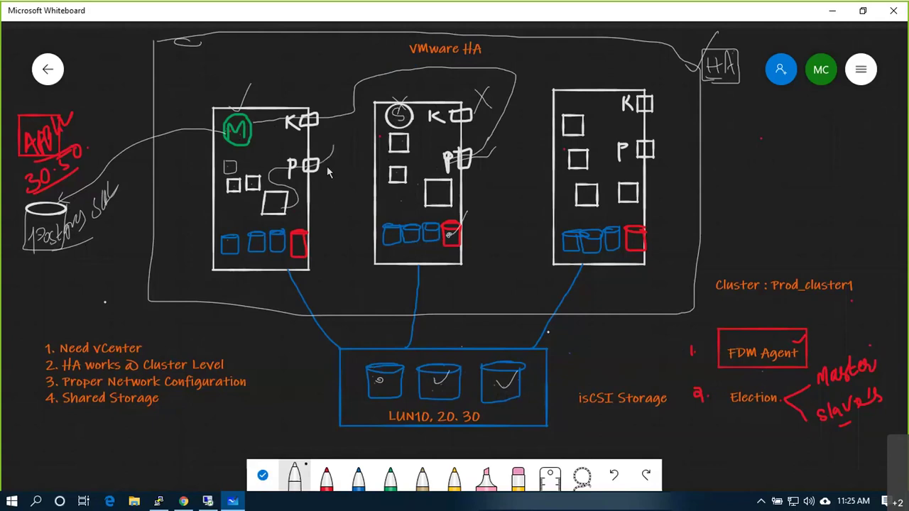
{"action": "mouse_move", "coordinate": [616, 184]}
{"action": "left_mouse_down"}
{"action": "mouse_move", "coordinate": [623, 163]}
{"action": "mouse_move", "coordinate": [669, 147]}
{"action": "mouse_move", "coordinate": [675, 122]}
{"action": "left_mouse_up"}
{"action": "mouse_move", "coordinate": [453, 203]}
{"action": "left_mouse_down"}
{"action": "mouse_move", "coordinate": [426, 169]}
{"action": "mouse_move", "coordinate": [441, 166]}
{"action": "left_mouse_up"}
{"action": "mouse_move", "coordinate": [398, 186]}
{"action": "left_mouse_down"}
{"action": "mouse_move", "coordinate": [419, 157]}
{"action": "mouse_move", "coordinate": [448, 154]}
{"action": "left_mouse_up"}
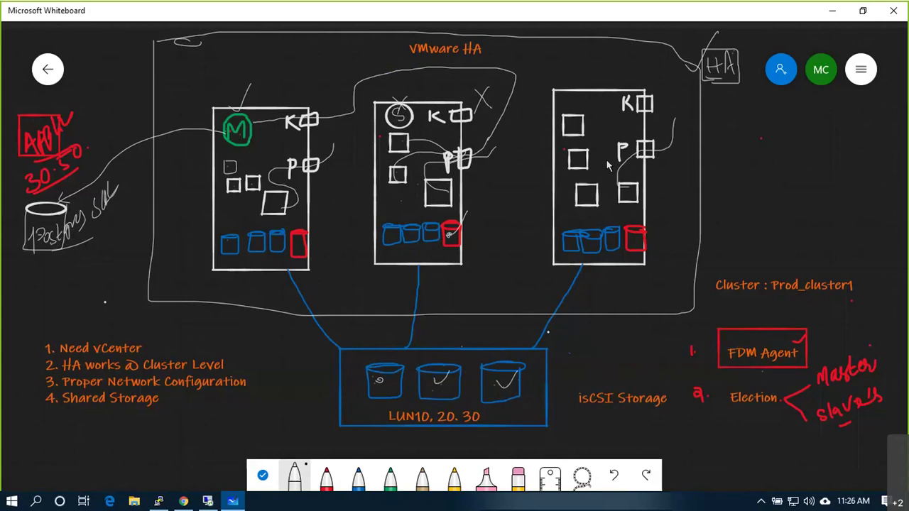
Step: Retrace the middle host's P-box link, tick item 3 Proper Network Configuration, then return to vSphere Availability
{"action": "left_click_drag", "start_coordinate": [467, 149], "coordinate": [472, 159]}
{"action": "left_click_drag", "start_coordinate": [25, 384], "coordinate": [52, 369]}
{"action": "key", "text": "XF86AudioRaiseVolume"}
{"action": "scroll", "coordinate": [467, 263], "scroll_direction": "down", "scroll_amount": 4}
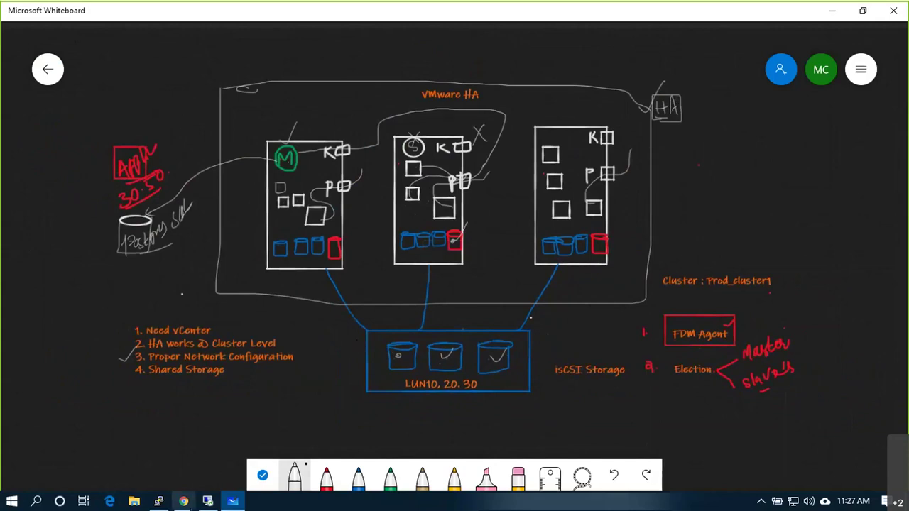
{"action": "left_click", "coordinate": [183, 501]}
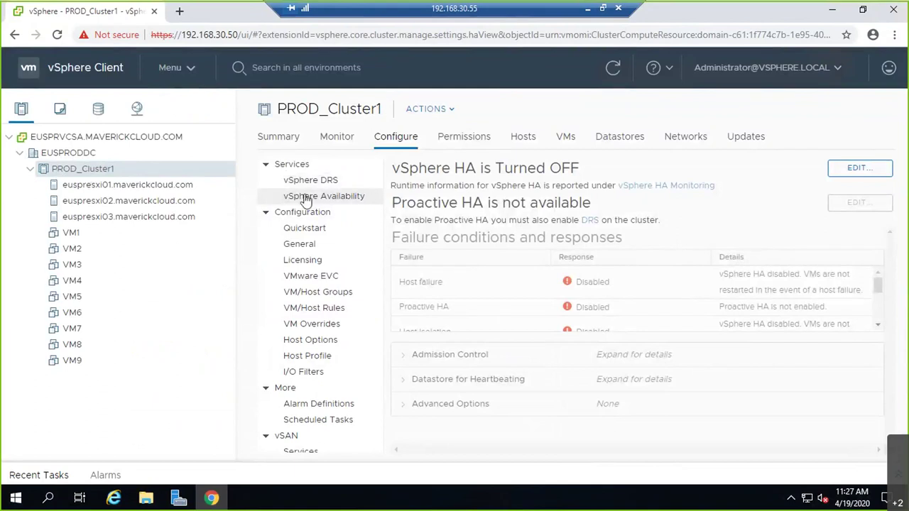
Step: Edit PROD_Cluster1's availability settings, switch vSphere HA on, save, and collapse Recent Tasks
{"action": "left_click", "coordinate": [856, 169]}
{"action": "left_click", "coordinate": [245, 74]}
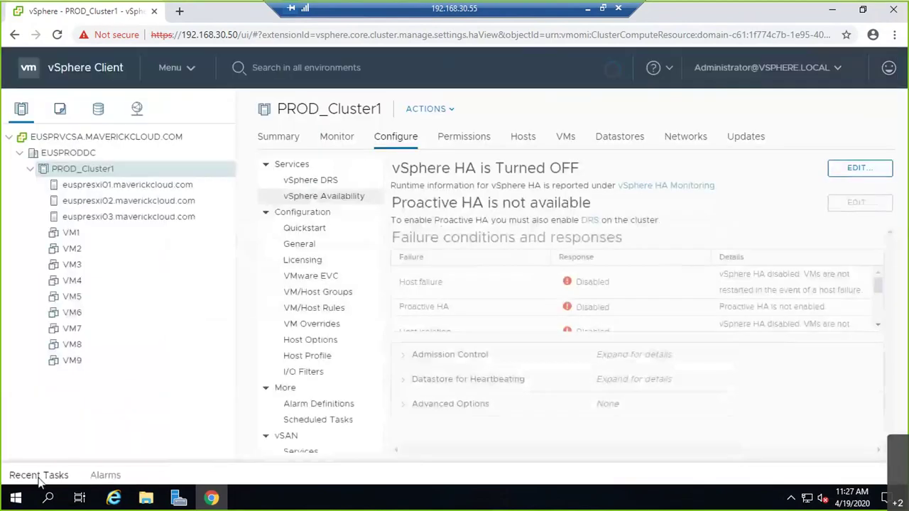
{"action": "left_click", "coordinate": [35, 475]}
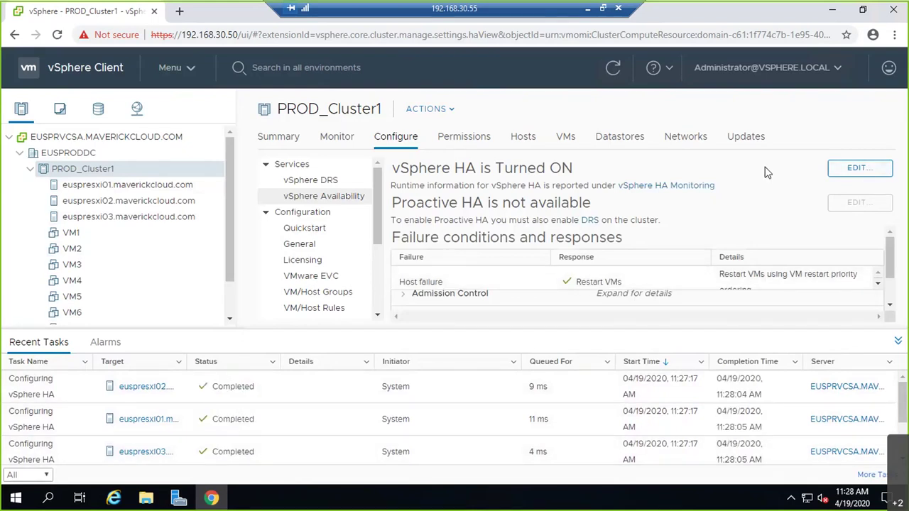
{"action": "left_click", "coordinate": [897, 342]}
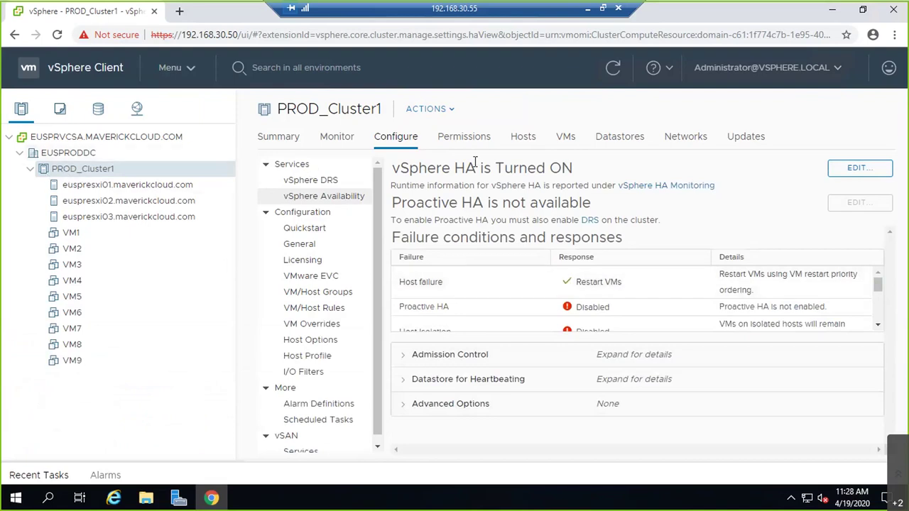
Step: Open PROD_Cluster1's Hosts tab and widen the HA State column to read the Master and Slave roles
{"action": "left_click", "coordinate": [524, 141]}
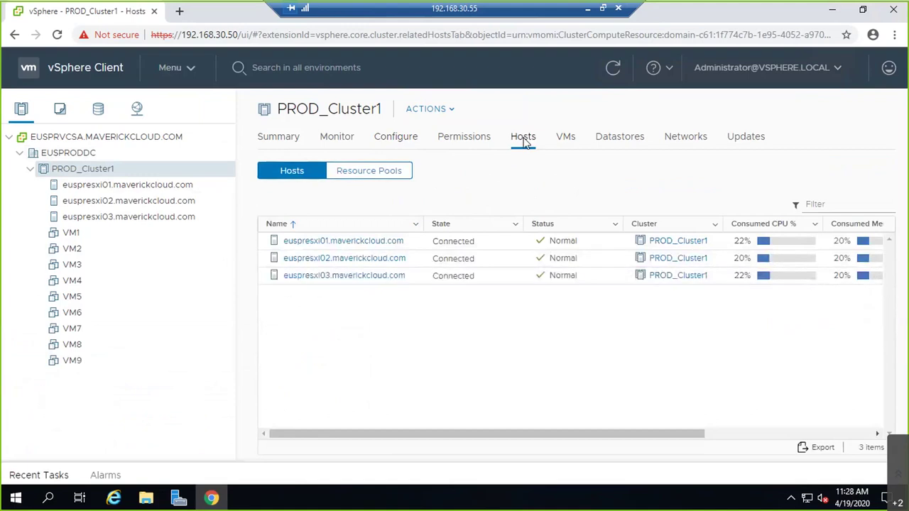
{"action": "left_click_drag", "start_coordinate": [533, 434], "coordinate": [706, 428]}
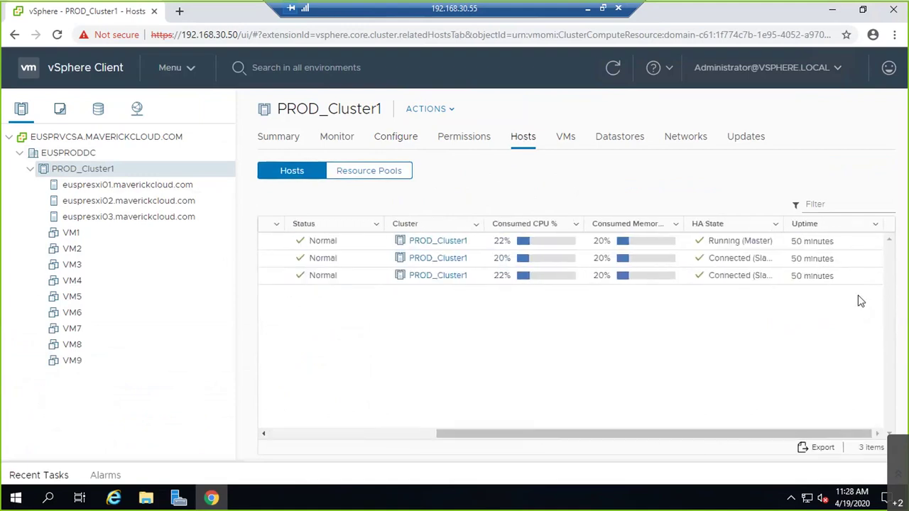
{"action": "left_click_drag", "start_coordinate": [784, 224], "coordinate": [820, 229]}
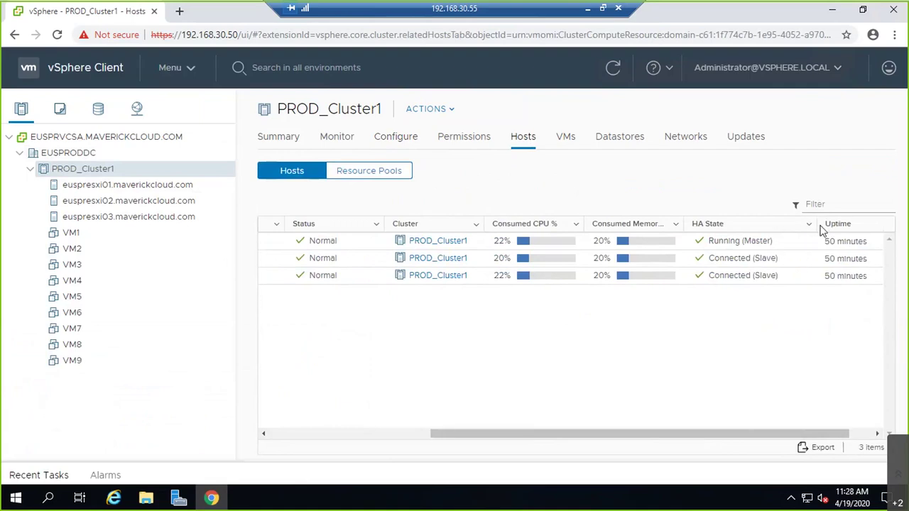
{"action": "left_click_drag", "start_coordinate": [506, 434], "coordinate": [346, 419]}
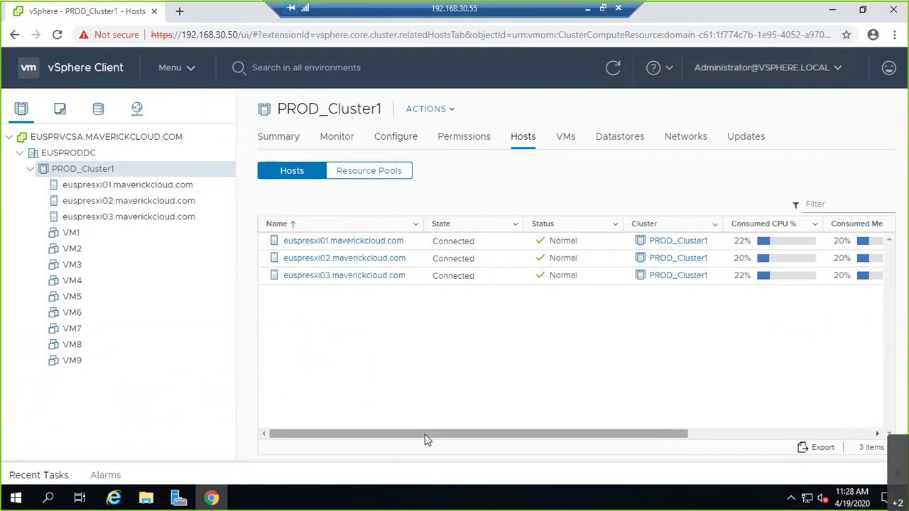
{"action": "left_click_drag", "start_coordinate": [424, 434], "coordinate": [609, 434]}
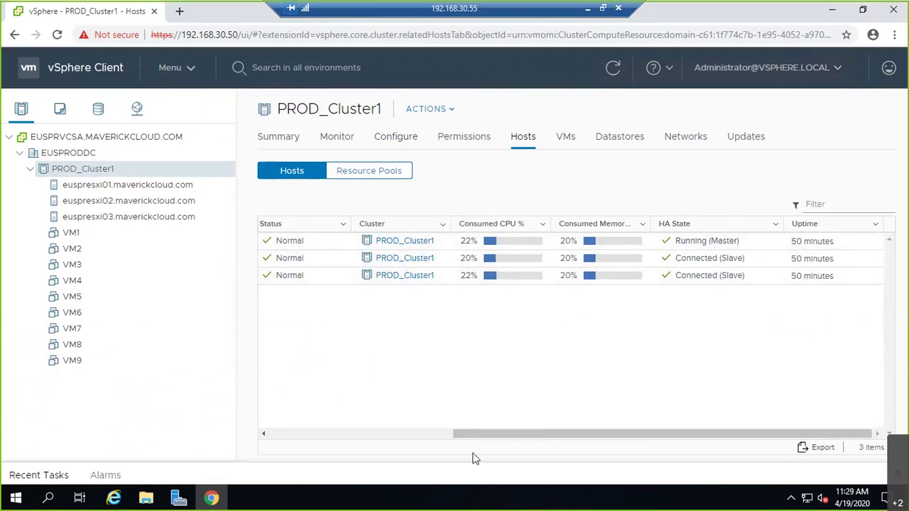
{"action": "left_click_drag", "start_coordinate": [476, 434], "coordinate": [276, 326]}
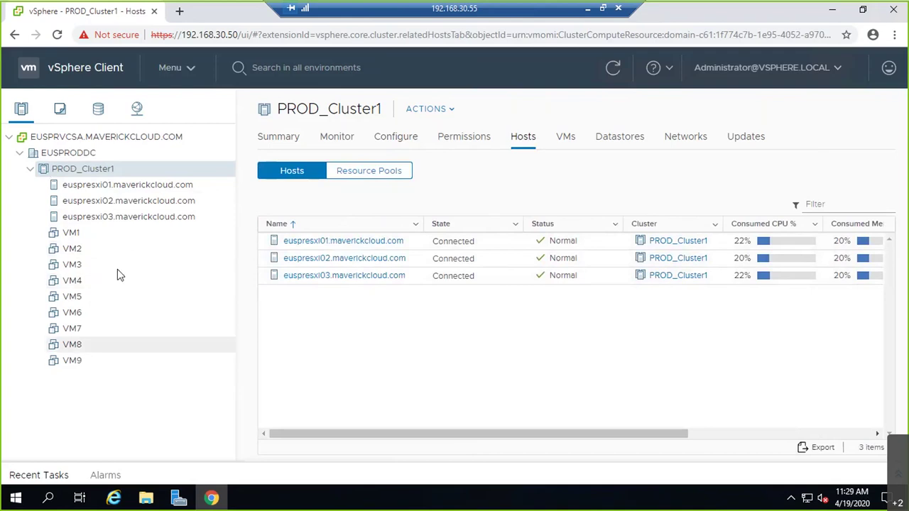
Step: Open the VMs tab and sort the nine VMs by name descending, then by power state
{"action": "left_click", "coordinate": [566, 139]}
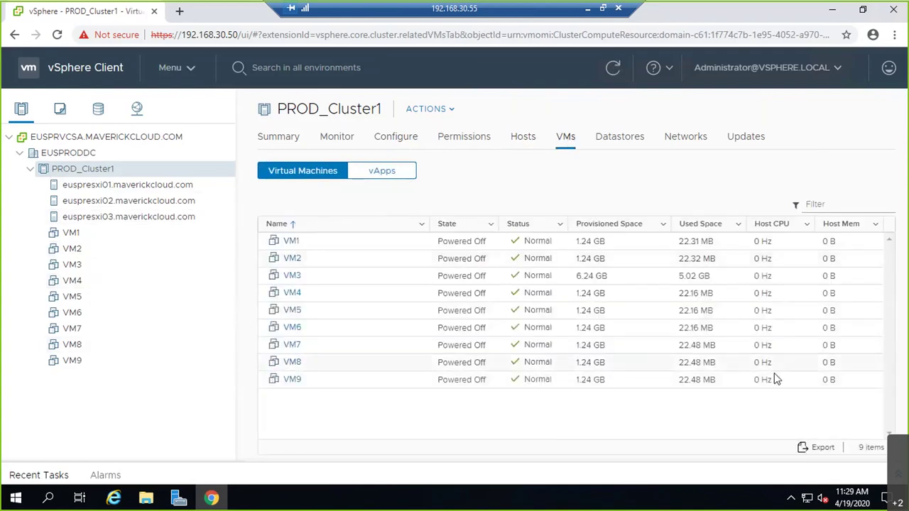
{"action": "right_click", "coordinate": [378, 228]}
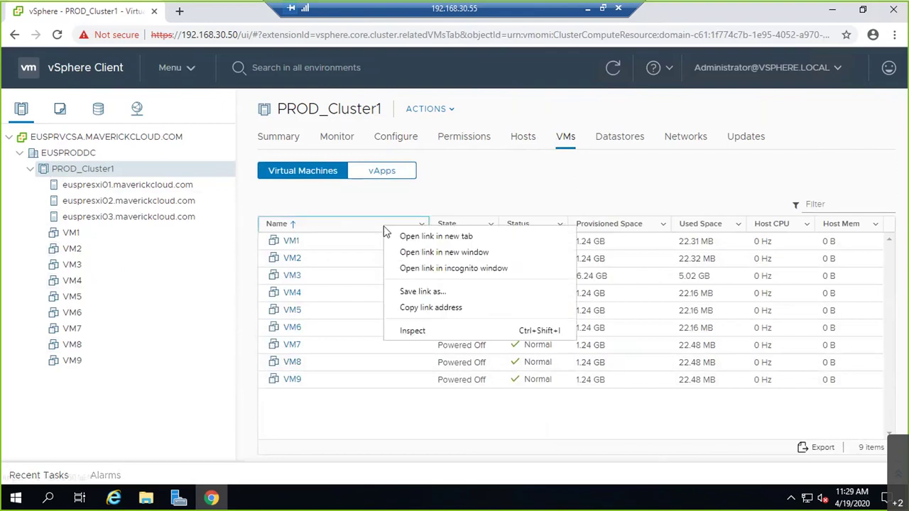
{"action": "left_click", "coordinate": [361, 228]}
{"action": "left_click", "coordinate": [362, 226]}
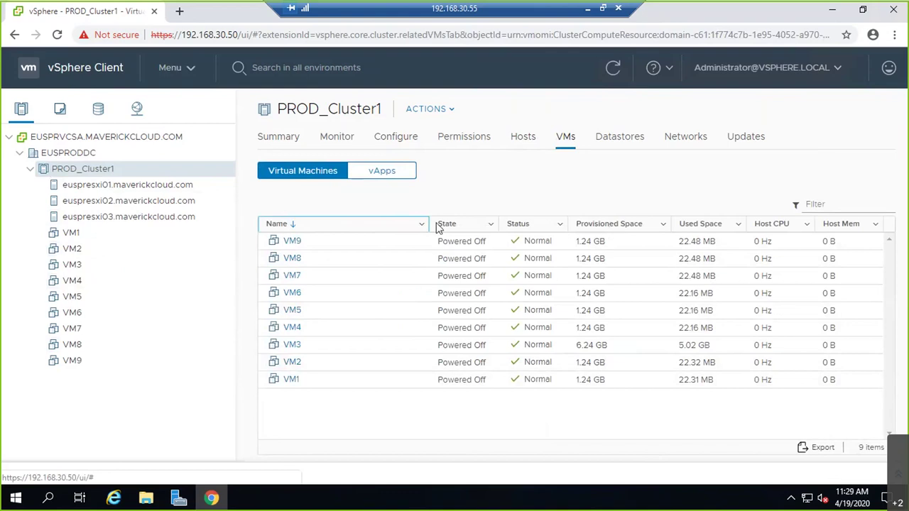
{"action": "left_click_drag", "start_coordinate": [429, 227], "coordinate": [344, 228]}
{"action": "right_click", "coordinate": [821, 231]}
{"action": "left_click", "coordinate": [723, 213]}
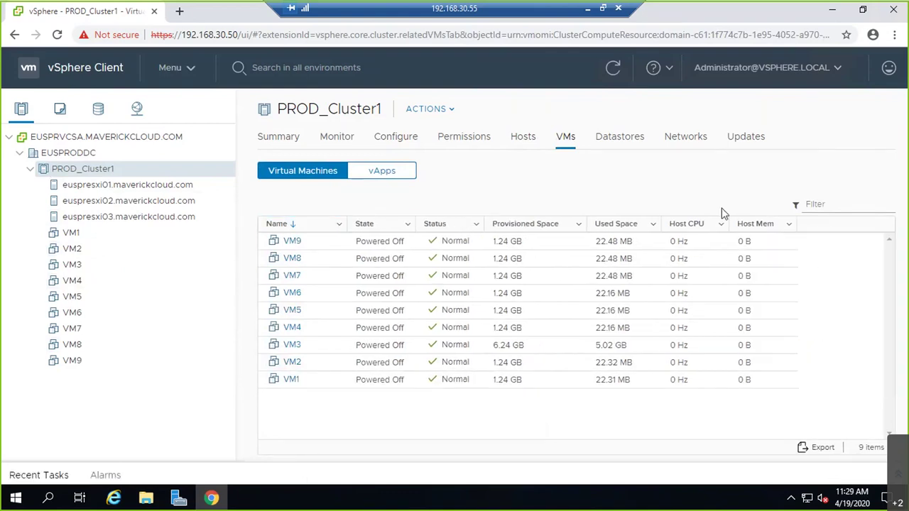
{"action": "left_click", "coordinate": [392, 227]}
Step: Add a Host column to the VM table through Show/Hide Columns
{"action": "left_click", "coordinate": [408, 226]}
{"action": "left_click", "coordinate": [340, 225]}
{"action": "left_click", "coordinate": [340, 225]}
{"action": "mouse_move", "coordinate": [408, 244]}
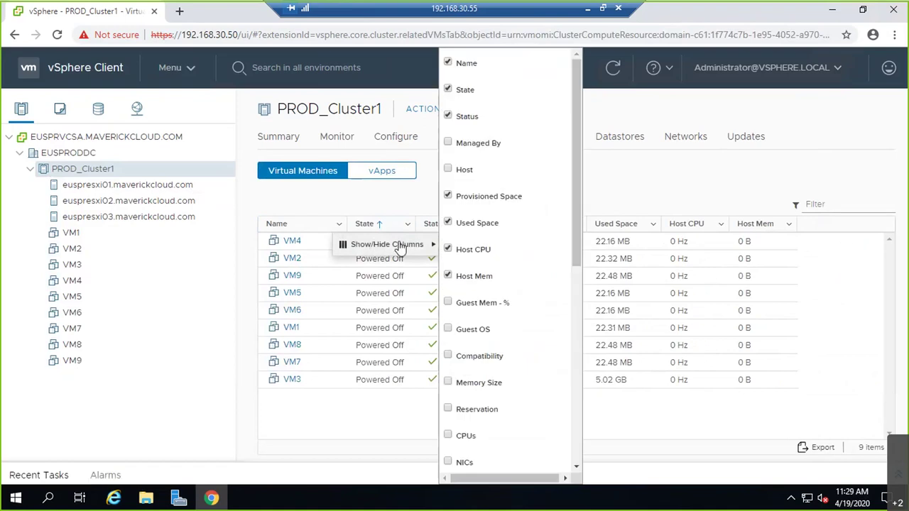
{"action": "left_click", "coordinate": [480, 170]}
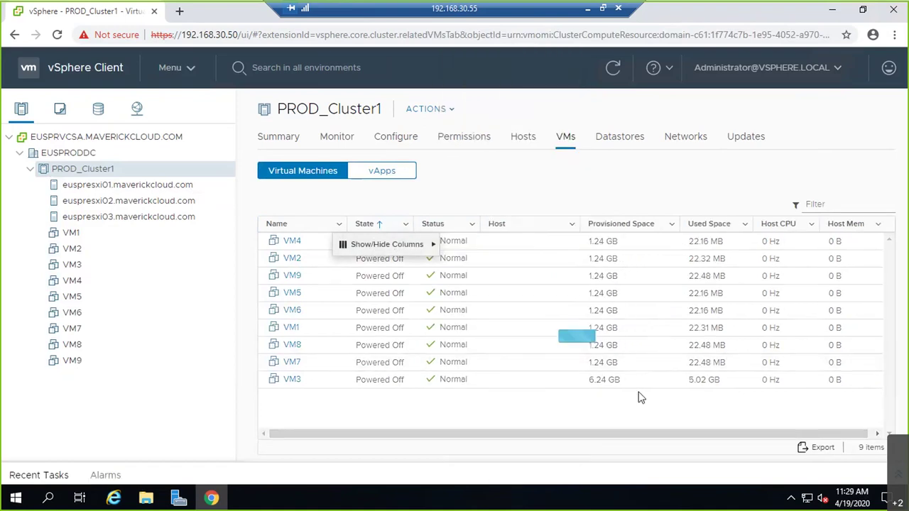
Step: Sort PROD_Cluster1's VMs by host, then list its six datastores, including LUN10, LUN20 and LUN30
{"action": "left_click_drag", "start_coordinate": [578, 224], "coordinate": [602, 228]}
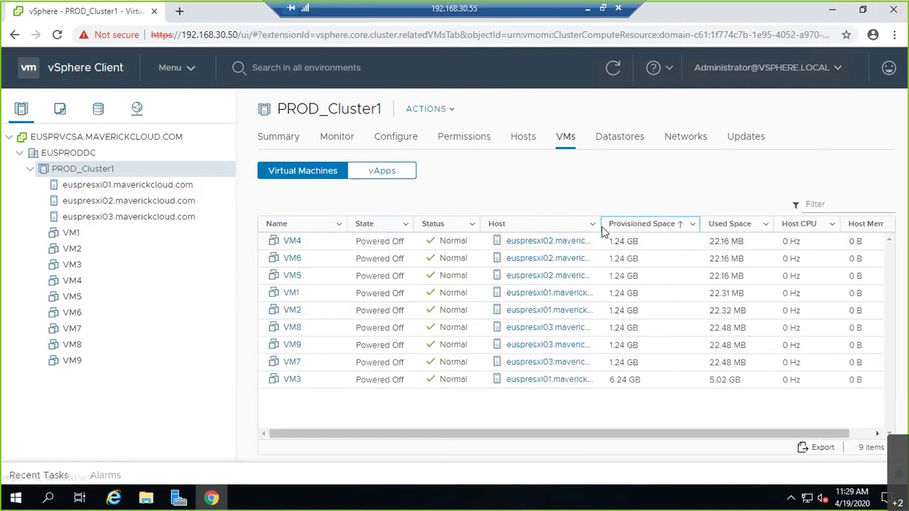
{"action": "left_click_drag", "start_coordinate": [596, 224], "coordinate": [620, 225]}
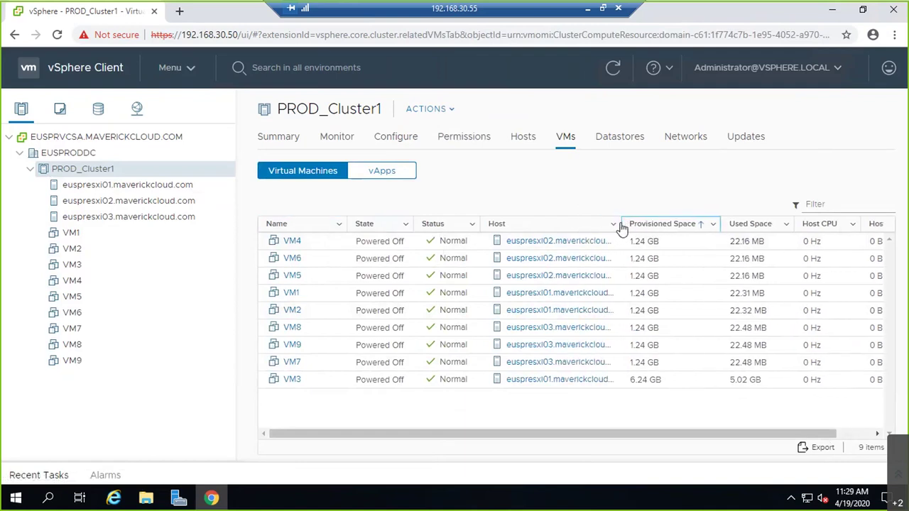
{"action": "left_click", "coordinate": [574, 232]}
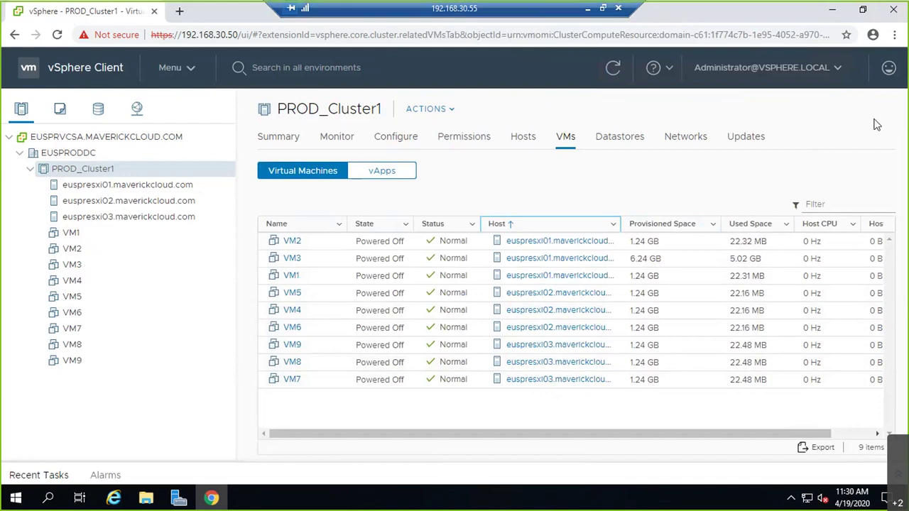
{"action": "left_click", "coordinate": [628, 142]}
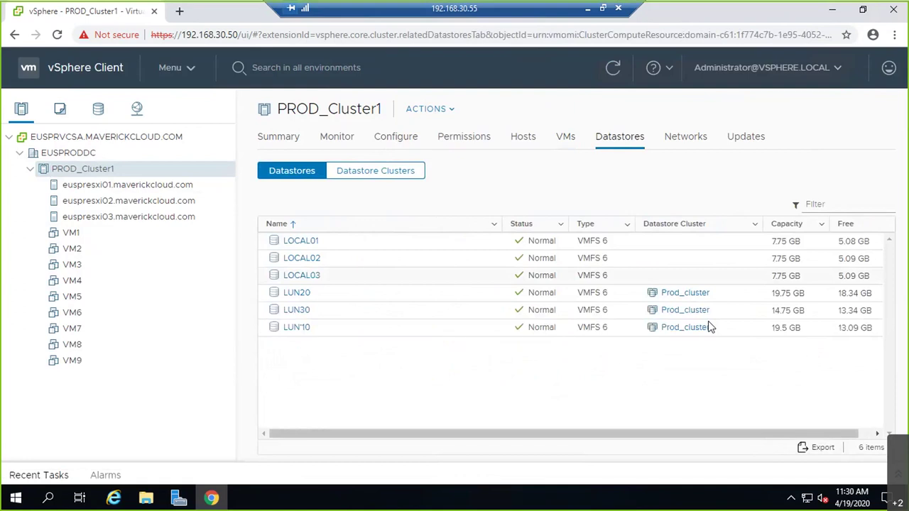
Step: Check the VMs on LUN20, LUN30, LUN10 and LOCAL01–03, finding the LUNs empty
{"action": "left_click", "coordinate": [303, 295]}
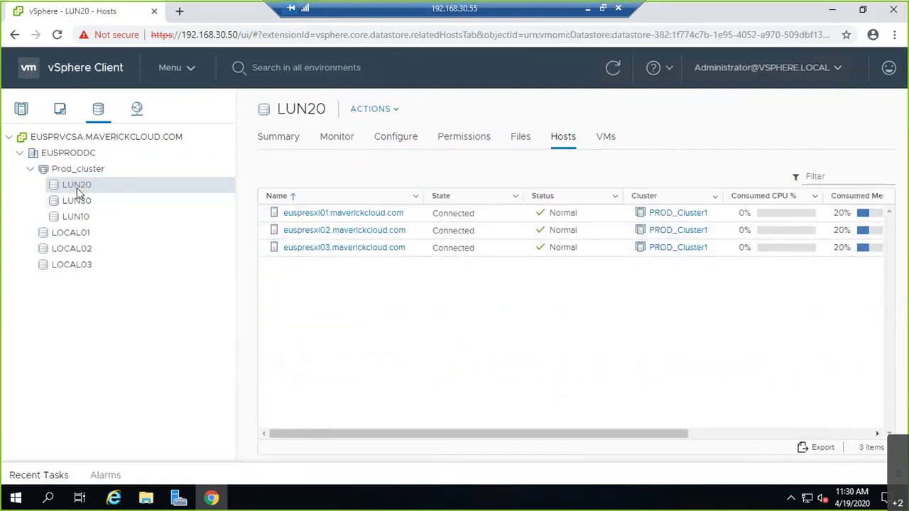
{"action": "left_click", "coordinate": [613, 142]}
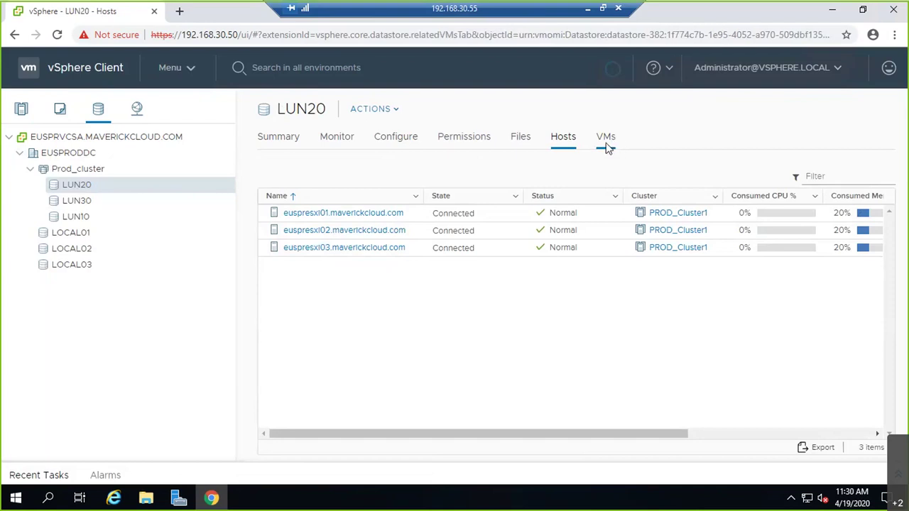
{"action": "left_click", "coordinate": [91, 203]}
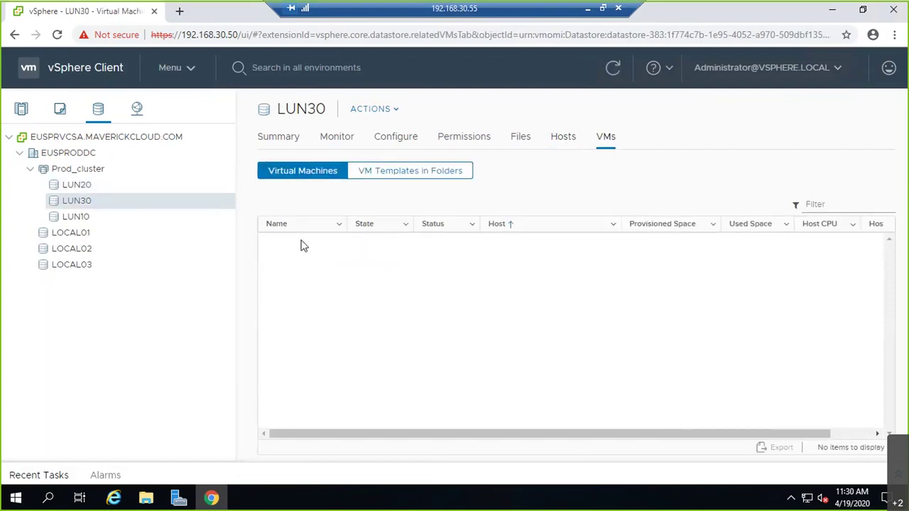
{"action": "left_click", "coordinate": [85, 220]}
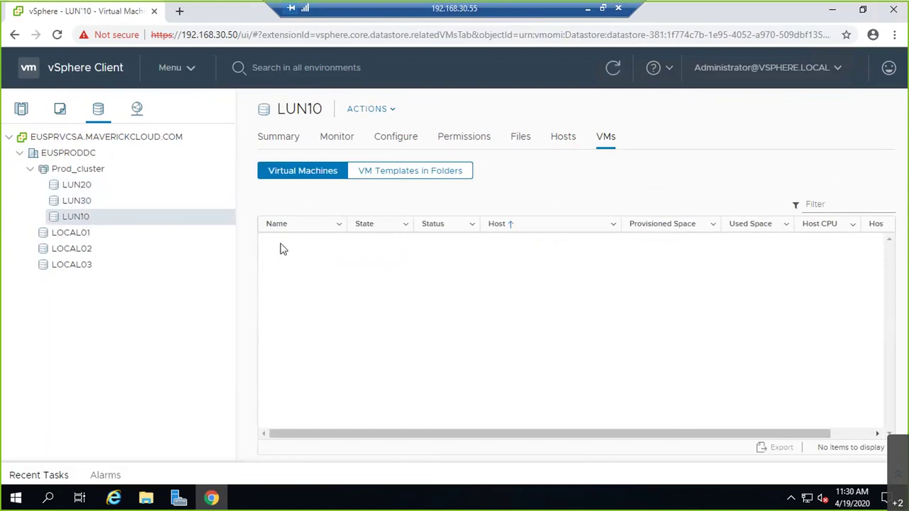
{"action": "left_click", "coordinate": [86, 237]}
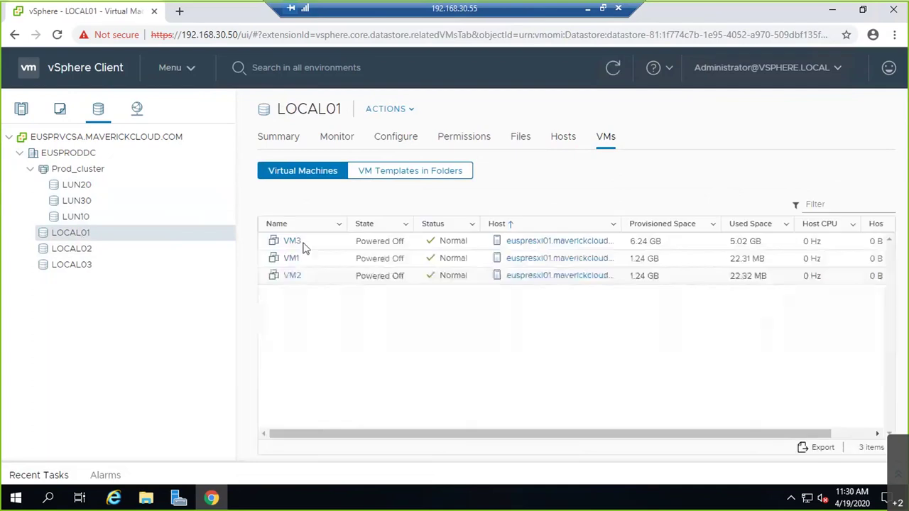
{"action": "left_click", "coordinate": [72, 264]}
{"action": "left_click", "coordinate": [72, 248]}
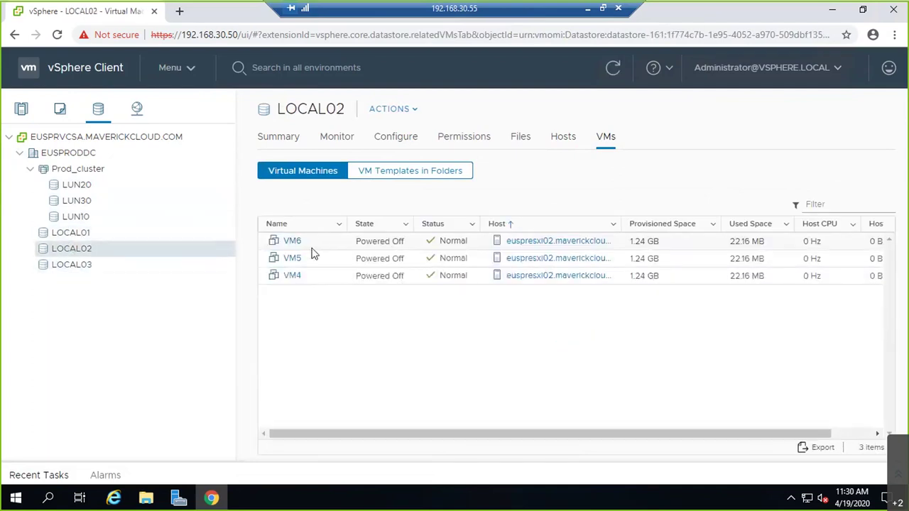
{"action": "left_click", "coordinate": [76, 266]}
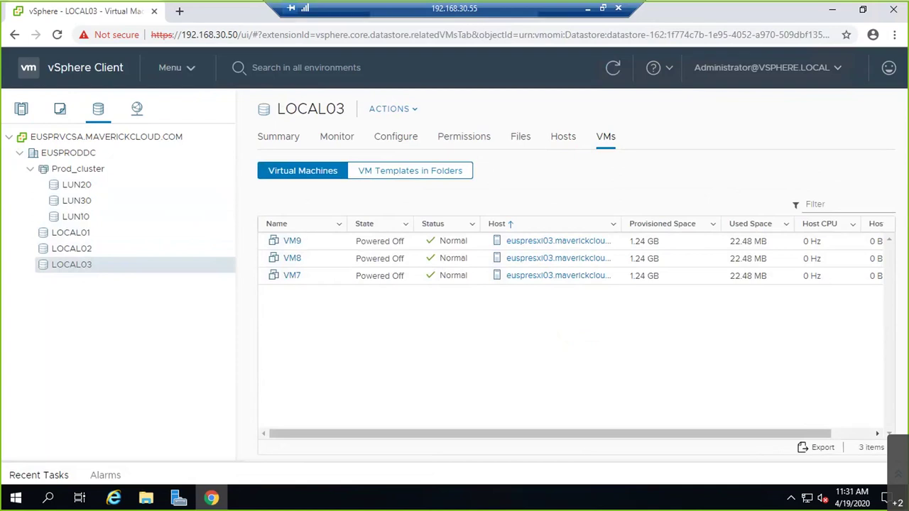
Step: Leave the remote desktop session and bring the Whiteboard HA diagram back into view
{"action": "left_click", "coordinate": [585, 9]}
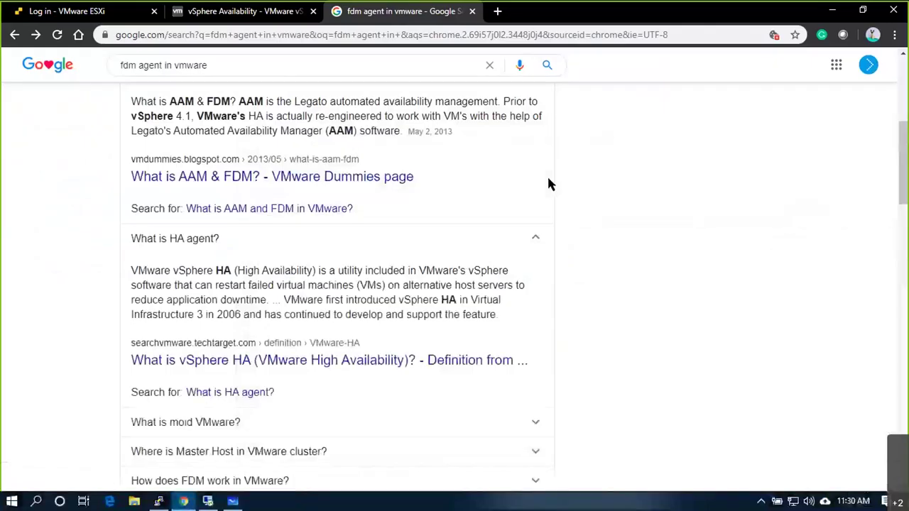
{"action": "left_click", "coordinate": [233, 497]}
{"action": "scroll", "coordinate": [351, 366], "scroll_direction": "down", "scroll_amount": 2}
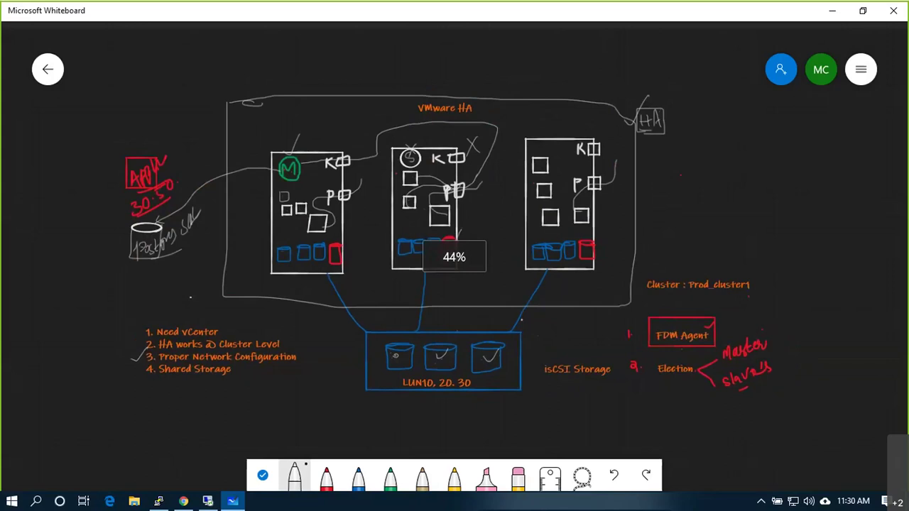
Step: Add a 'Heartbeats' text box beside the arrow next to the vMotion! note
{"action": "right_click", "coordinate": [66, 443]}
{"action": "left_click", "coordinate": [106, 408]}
{"action": "type", "text": "Heartbeats"}
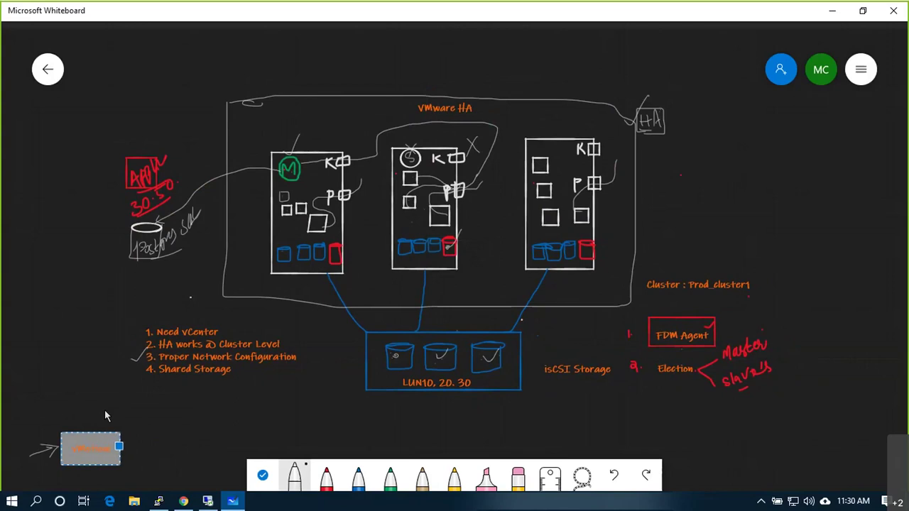
{"action": "left_click", "coordinate": [104, 409]}
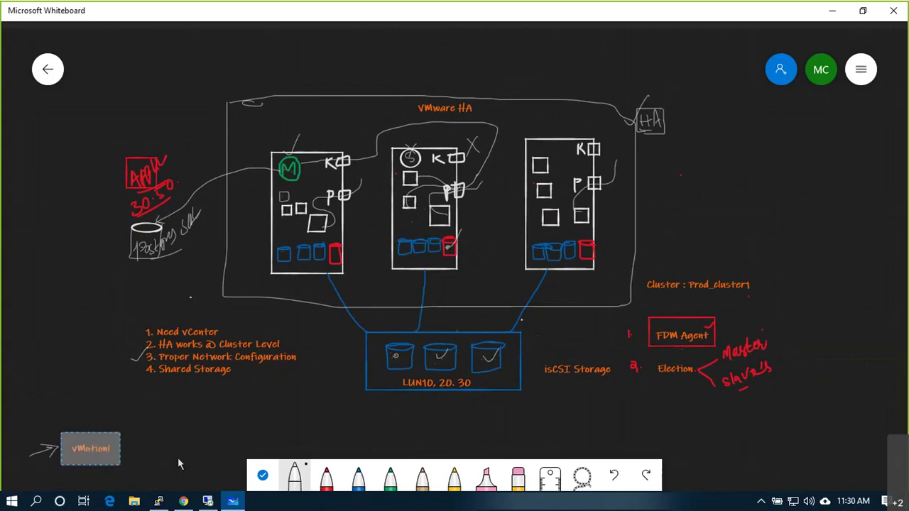
{"action": "left_click", "coordinate": [106, 453]}
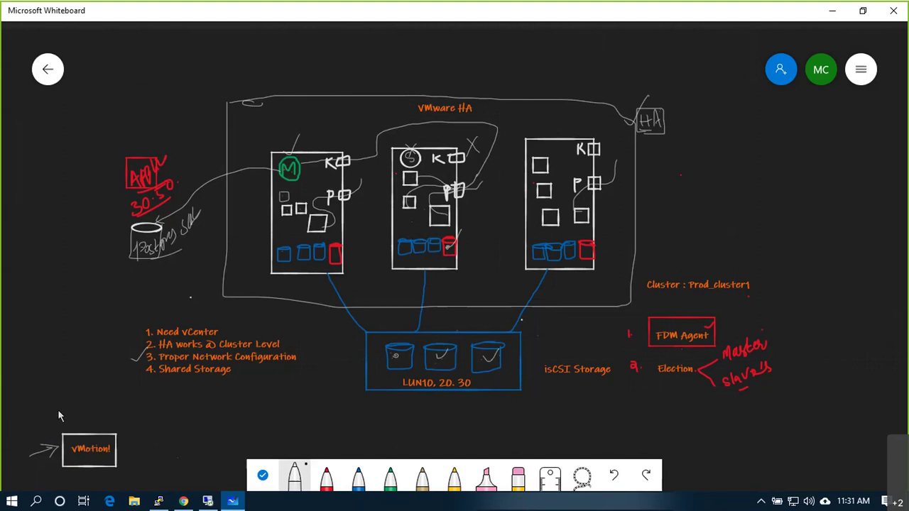
Step: Add a boxed 'sVmotion' label directly above the vMotion! note
{"action": "left_click", "coordinate": [69, 382]}
{"action": "left_click", "coordinate": [110, 380]}
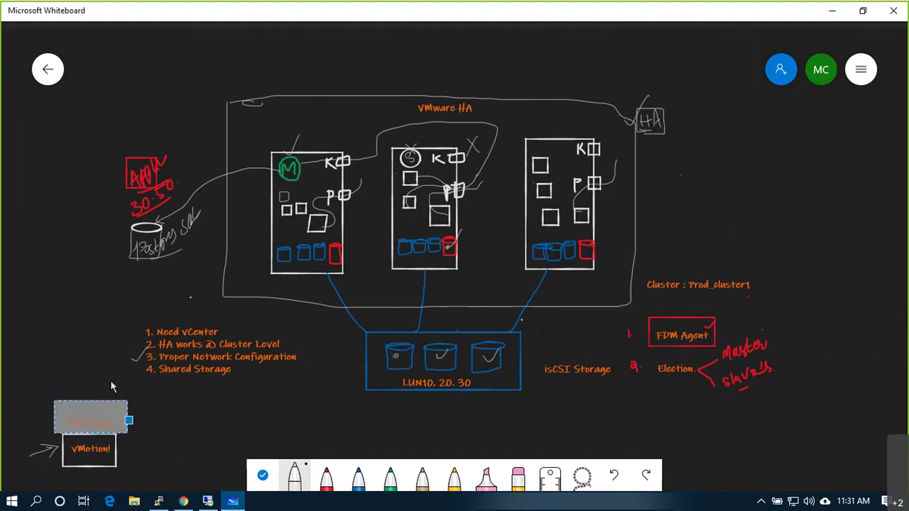
{"action": "type", "text": "Heartbeat"}
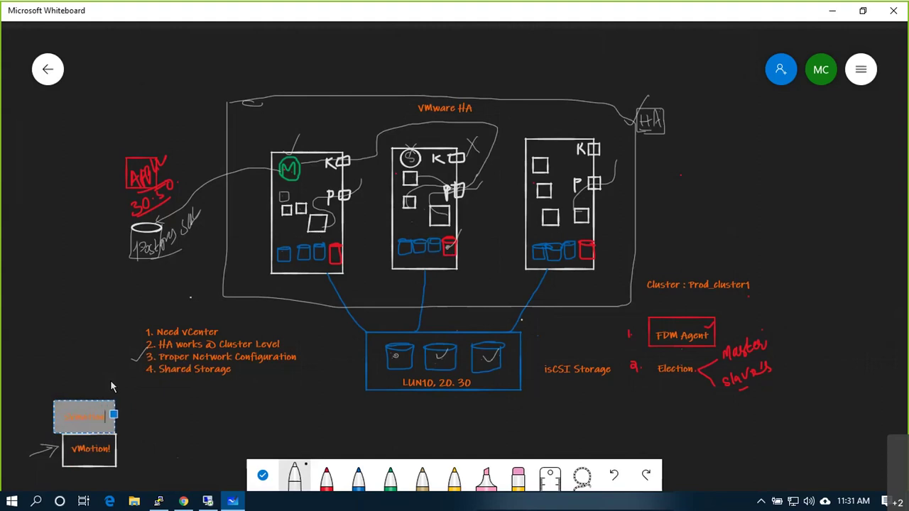
{"action": "left_click", "coordinate": [150, 396]}
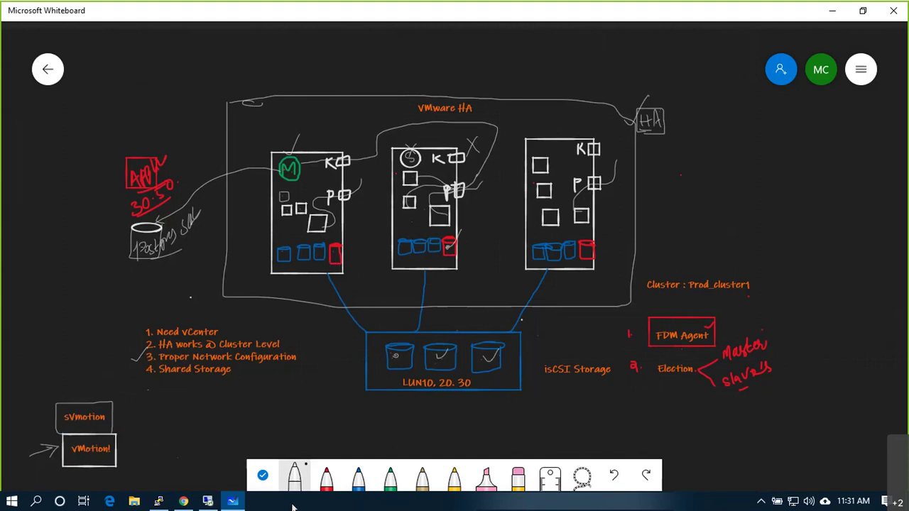
{"action": "left_click", "coordinate": [301, 483]}
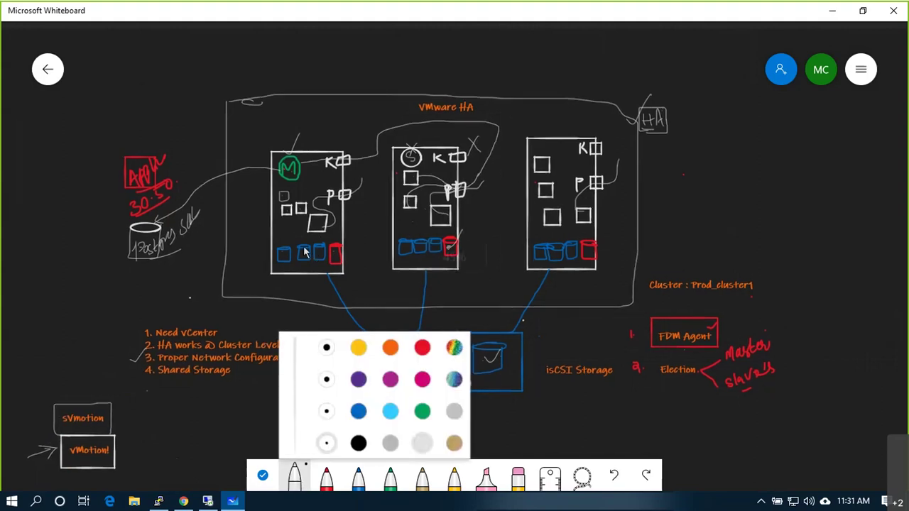
Step: Handwrite a '1, 2, 3x' list in the first host's red disk and add a stroke by sVmotion
{"action": "scroll", "coordinate": [304, 252], "scroll_direction": "up", "scroll_amount": 5}
{"action": "mouse_move", "coordinate": [398, 257]}
{"action": "left_mouse_down"}
{"action": "mouse_move", "coordinate": [404, 283]}
{"action": "mouse_move", "coordinate": [395, 303]}
{"action": "mouse_move", "coordinate": [411, 298]}
{"action": "mouse_move", "coordinate": [403, 299]}
{"action": "left_mouse_up"}
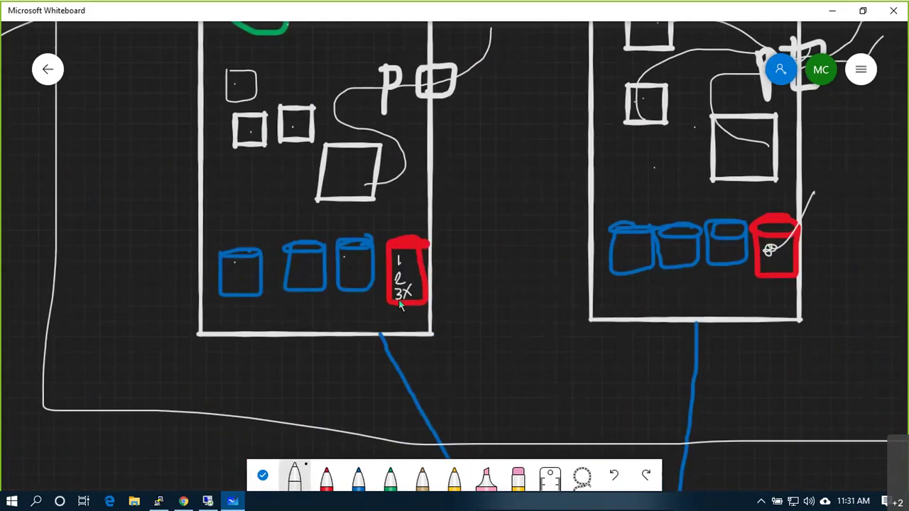
{"action": "mouse_move", "coordinate": [408, 257]}
{"action": "left_mouse_down"}
{"action": "mouse_move", "coordinate": [416, 278]}
{"action": "mouse_move", "coordinate": [423, 245]}
{"action": "mouse_move", "coordinate": [390, 218]}
{"action": "mouse_move", "coordinate": [365, 238]}
{"action": "mouse_move", "coordinate": [363, 228]}
{"action": "mouse_move", "coordinate": [367, 240]}
{"action": "mouse_move", "coordinate": [362, 230]}
{"action": "mouse_move", "coordinate": [294, 240]}
{"action": "left_mouse_up"}
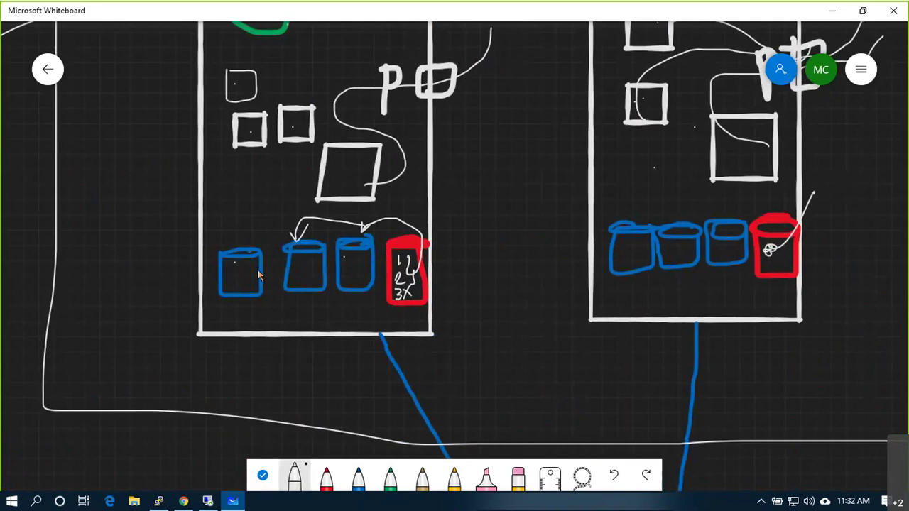
{"action": "scroll", "coordinate": [257, 268], "scroll_direction": "down", "scroll_amount": 10}
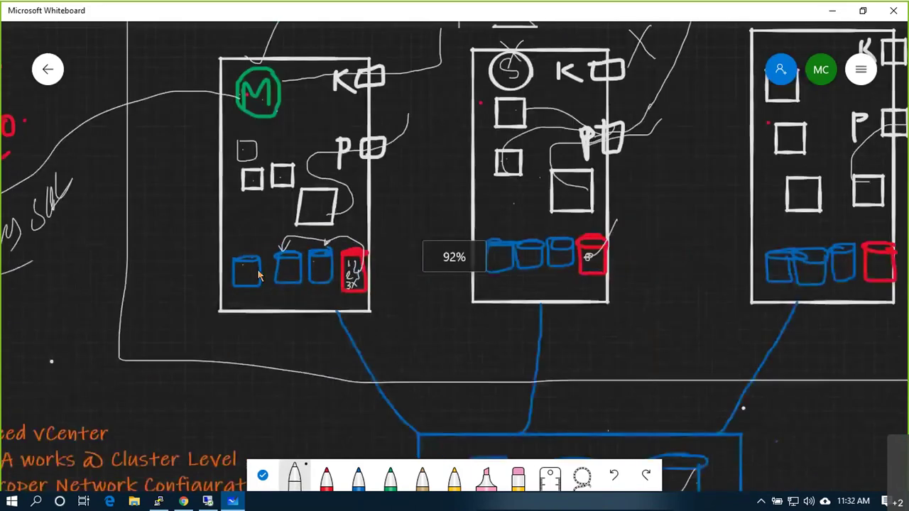
{"action": "left_click_drag", "start_coordinate": [28, 436], "coordinate": [41, 401]}
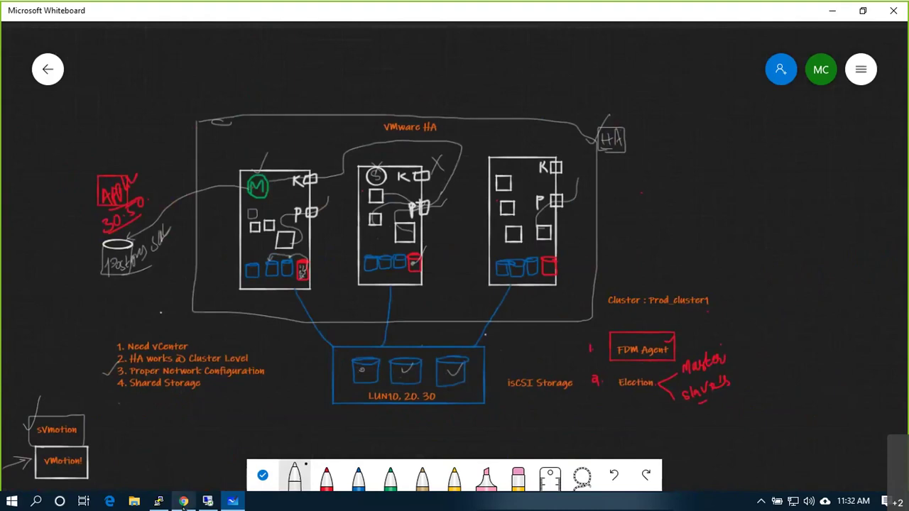
{"action": "mouse_move", "coordinate": [179, 489]}
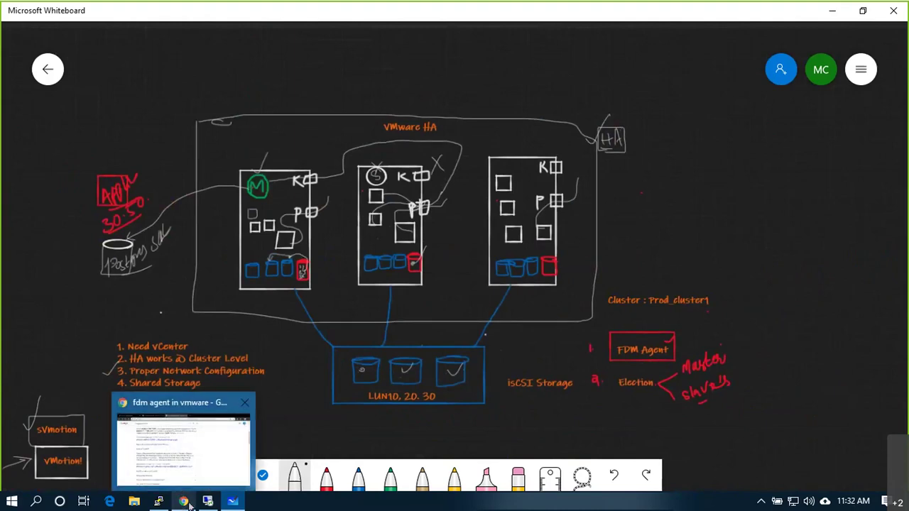
Step: Sign back into ESX02's ESXi Host Client with the saved user name and password, then minimize Chrome
{"action": "left_click", "coordinate": [184, 502]}
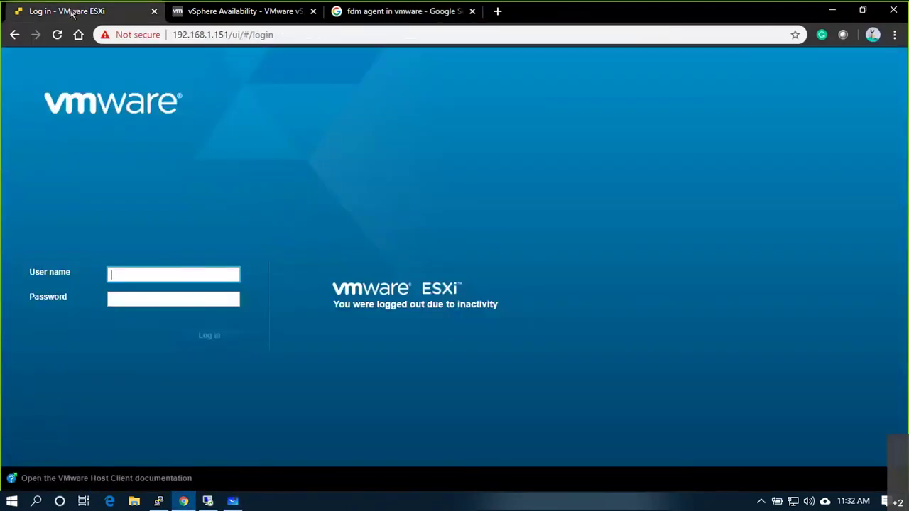
{"action": "left_click", "coordinate": [178, 276]}
{"action": "left_click", "coordinate": [171, 308]}
{"action": "left_click", "coordinate": [172, 300]}
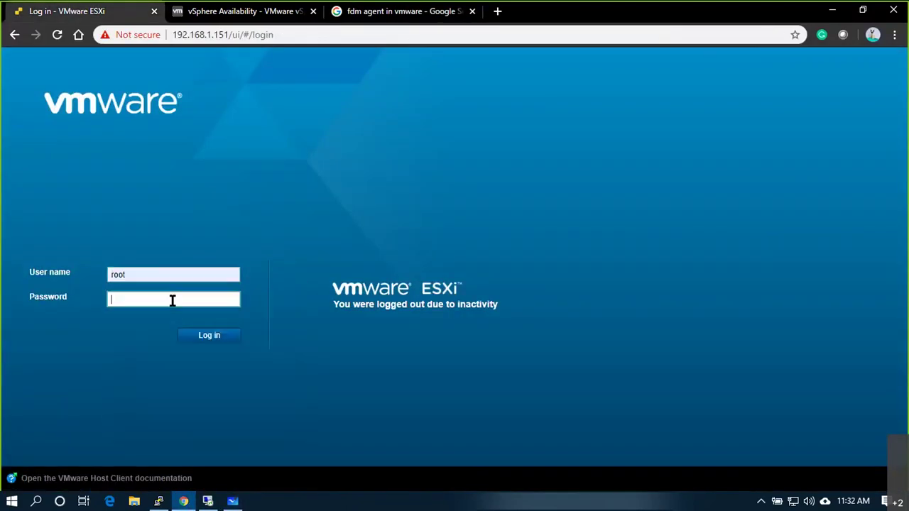
{"action": "type", "text": "•••••••••••"}
{"action": "key", "text": "Return"}
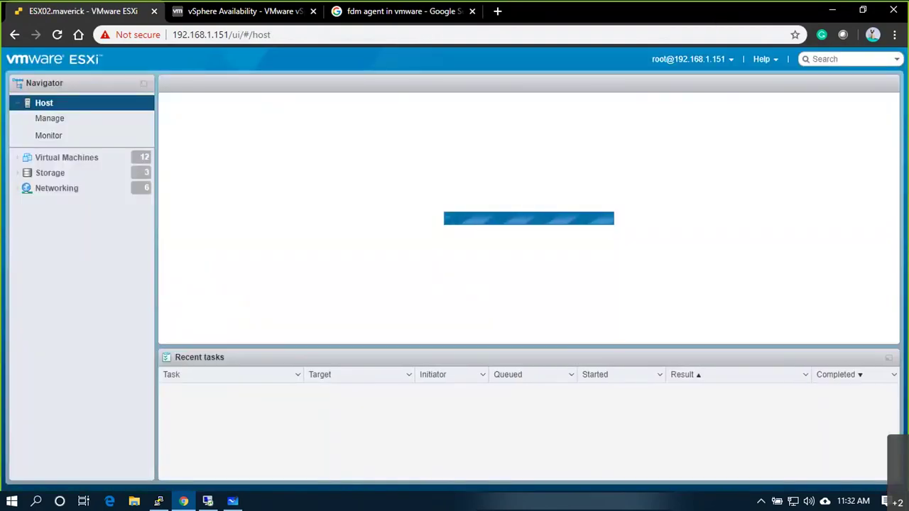
{"action": "left_click", "coordinate": [832, 10]}
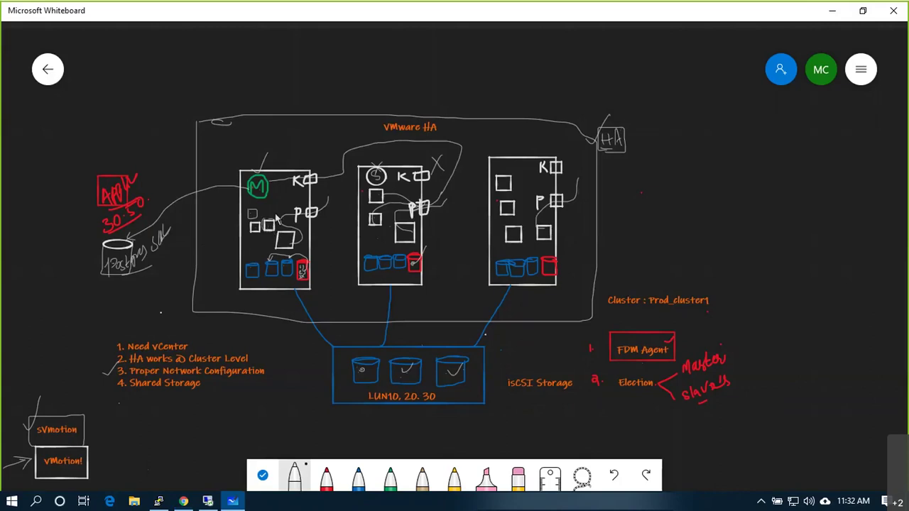
Step: Ink a loop from host 1 to host 2, plus arrows and marks around the first LUN disk
{"action": "mouse_move", "coordinate": [327, 192]}
{"action": "left_mouse_down"}
{"action": "mouse_move", "coordinate": [371, 157]}
{"action": "mouse_move", "coordinate": [413, 209]}
{"action": "mouse_move", "coordinate": [397, 237]}
{"action": "mouse_move", "coordinate": [381, 239]}
{"action": "left_mouse_up"}
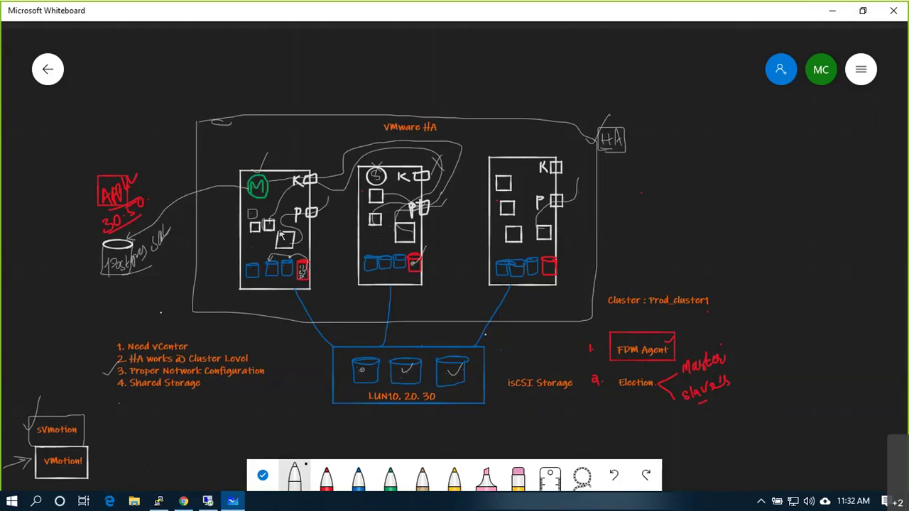
{"action": "left_click_drag", "start_coordinate": [359, 376], "coordinate": [365, 376]}
{"action": "left_click_drag", "start_coordinate": [325, 419], "coordinate": [354, 373]}
{"action": "mouse_move", "coordinate": [342, 420]}
{"action": "left_mouse_down"}
{"action": "mouse_move", "coordinate": [340, 433]}
{"action": "mouse_move", "coordinate": [351, 422]}
{"action": "mouse_move", "coordinate": [357, 433]}
{"action": "left_mouse_up"}
{"action": "mouse_move", "coordinate": [365, 369]}
{"action": "left_mouse_down"}
{"action": "mouse_move", "coordinate": [369, 339]}
{"action": "mouse_move", "coordinate": [408, 329]}
{"action": "mouse_move", "coordinate": [406, 355]}
{"action": "mouse_move", "coordinate": [414, 348]}
{"action": "left_mouse_up"}
{"action": "left_click_drag", "start_coordinate": [382, 320], "coordinate": [377, 334]}
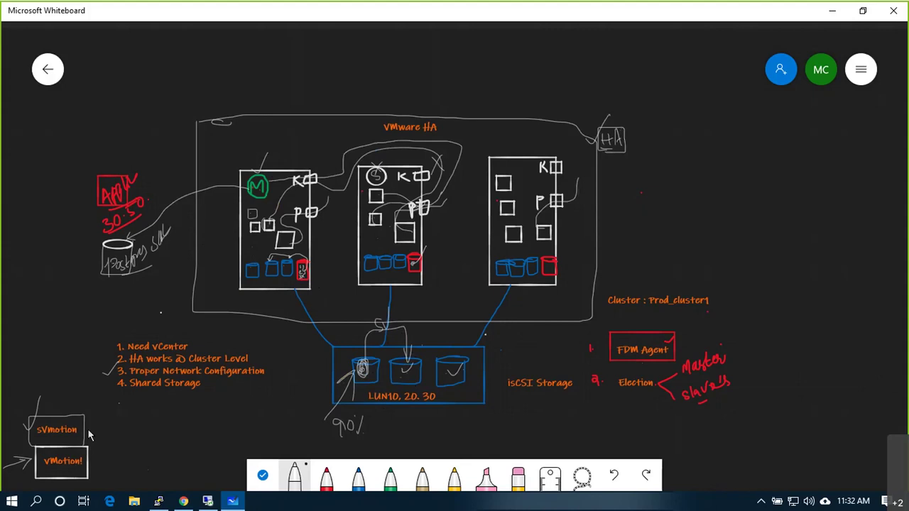
Step: Undo the stray stroke off the sVmotion box and return to the ESXi host page
{"action": "left_click_drag", "start_coordinate": [82, 426], "coordinate": [97, 410]}
{"action": "key", "text": "ctrl+z"}
{"action": "key", "text": "ctrl+z"}
{"action": "key", "text": "ctrl+z"}
{"action": "key", "text": "ctrl+z"}
{"action": "key", "text": "ctrl+z"}
{"action": "key", "text": "ctrl+z"}
{"action": "key", "text": "ctrl+z"}
{"action": "key", "text": "ctrl+z"}
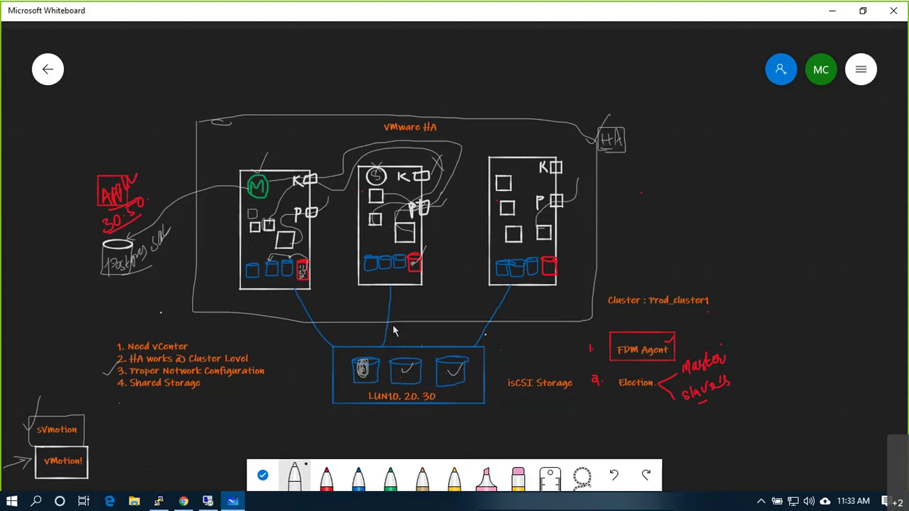
{"action": "key", "text": "alt+Tab"}
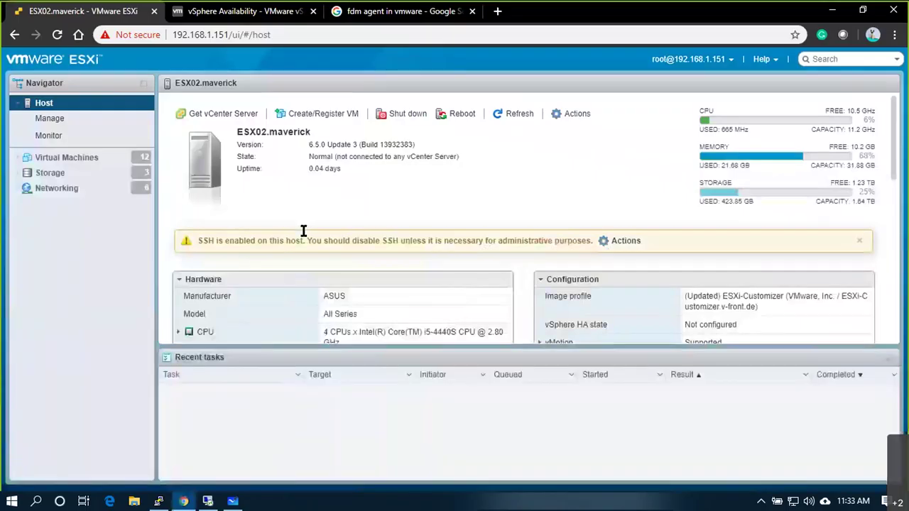
Step: Select all nine VMs on PROD_Cluster1's VMs tab in the remote vSphere Client
{"action": "left_click", "coordinate": [236, 502]}
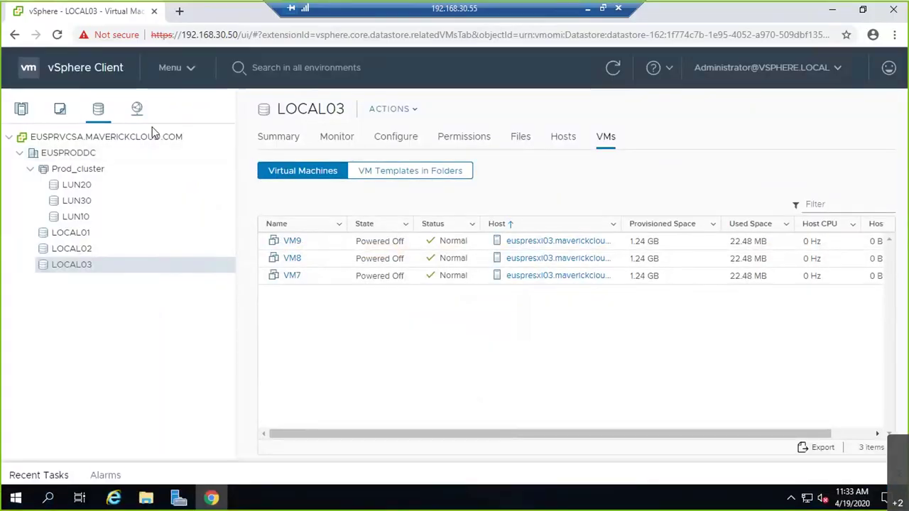
{"action": "left_click", "coordinate": [22, 111]}
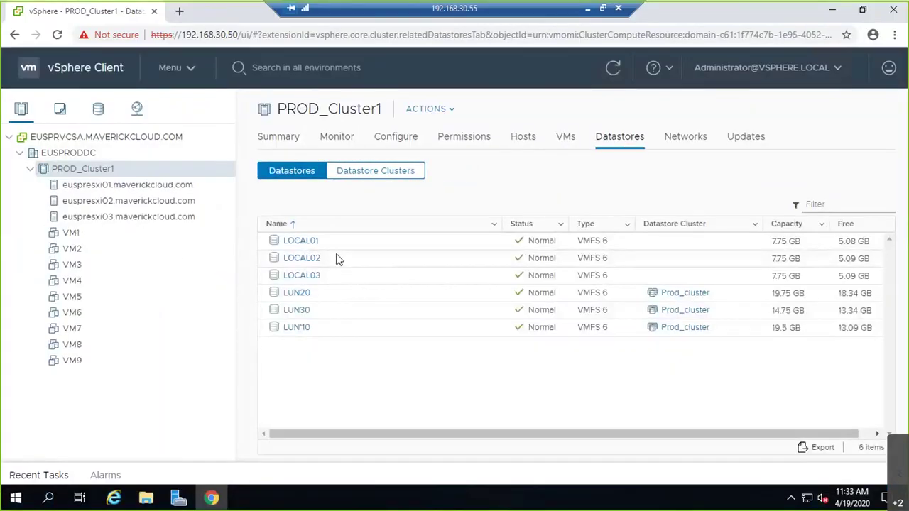
{"action": "left_click", "coordinate": [565, 137]}
{"action": "left_click", "coordinate": [392, 245]}
{"action": "left_click", "coordinate": [381, 386]}
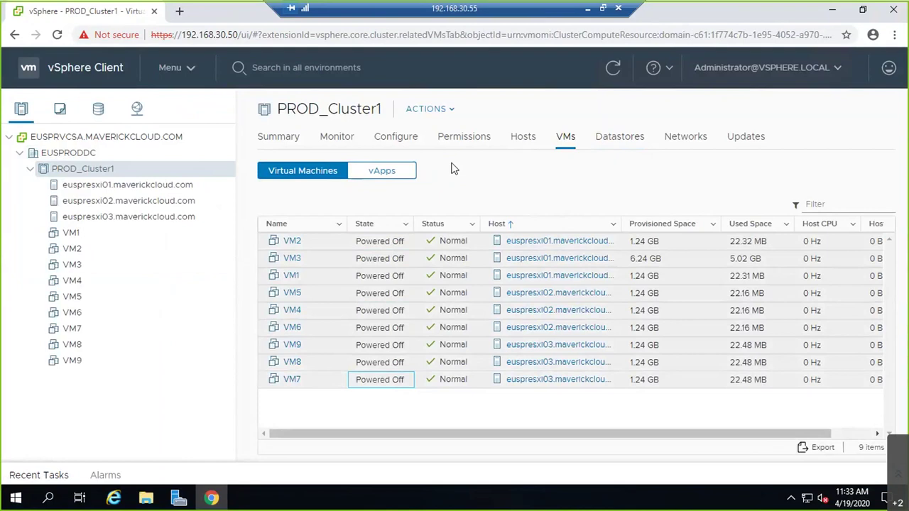
Step: Power on the nine selected VMs and confirm the tasks in Recent Tasks
{"action": "left_click", "coordinate": [430, 109]}
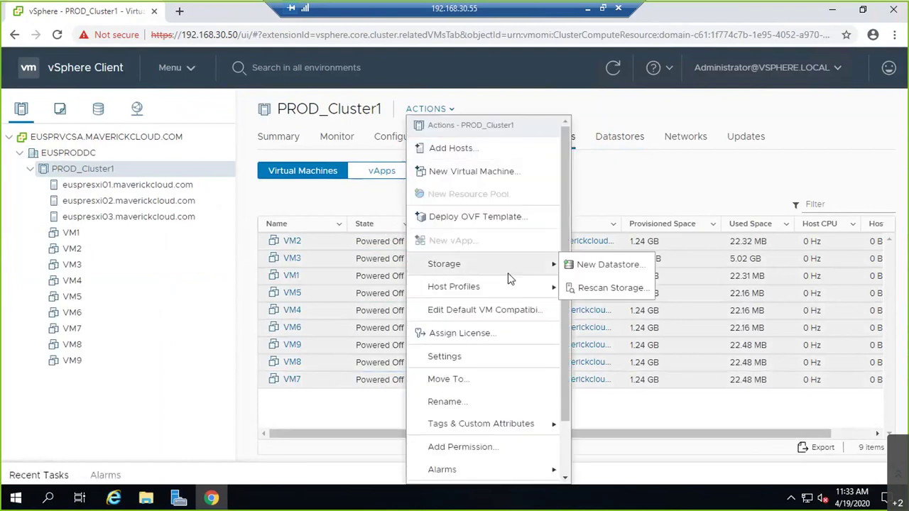
{"action": "left_click", "coordinate": [294, 293]}
{"action": "right_click", "coordinate": [294, 293]}
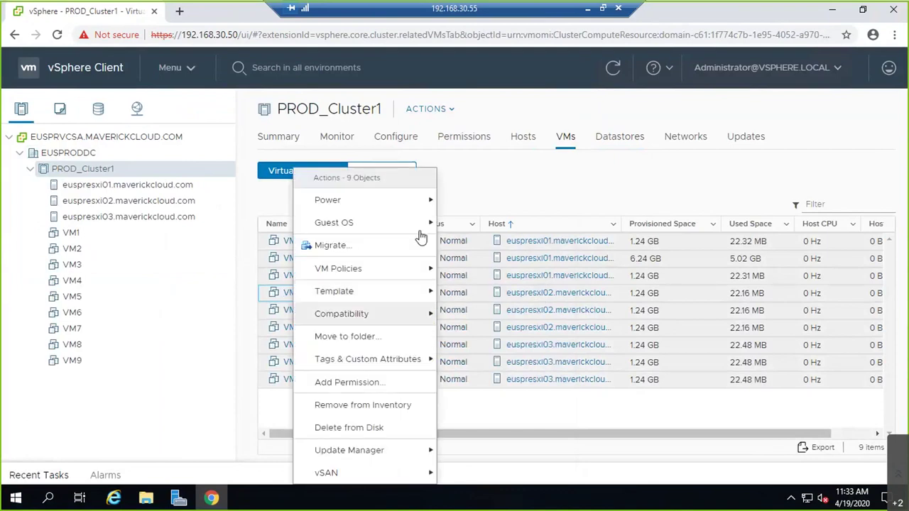
{"action": "mouse_move", "coordinate": [428, 205]}
{"action": "left_click", "coordinate": [457, 201]}
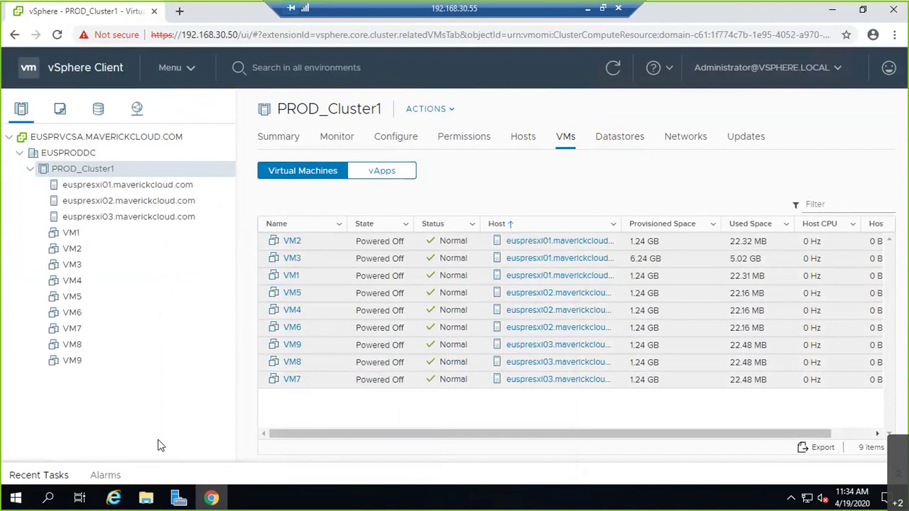
{"action": "left_click", "coordinate": [32, 475]}
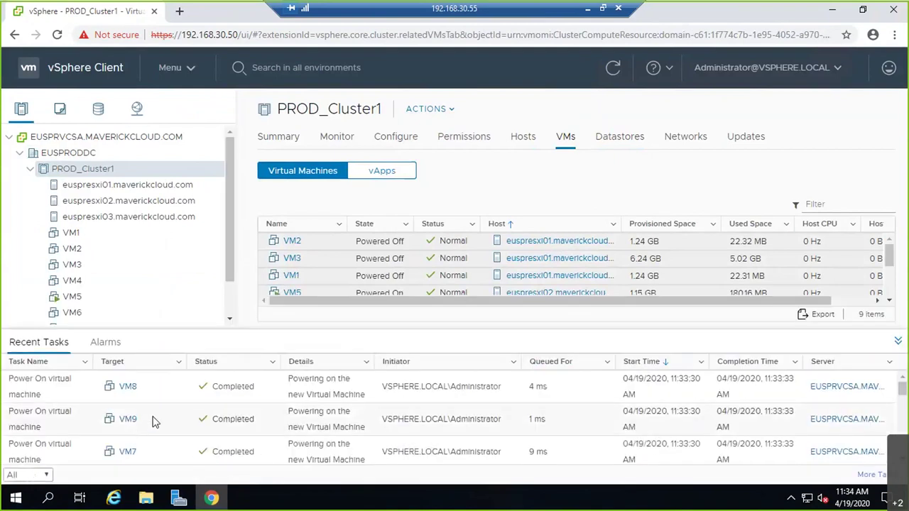
{"action": "left_click", "coordinate": [897, 341]}
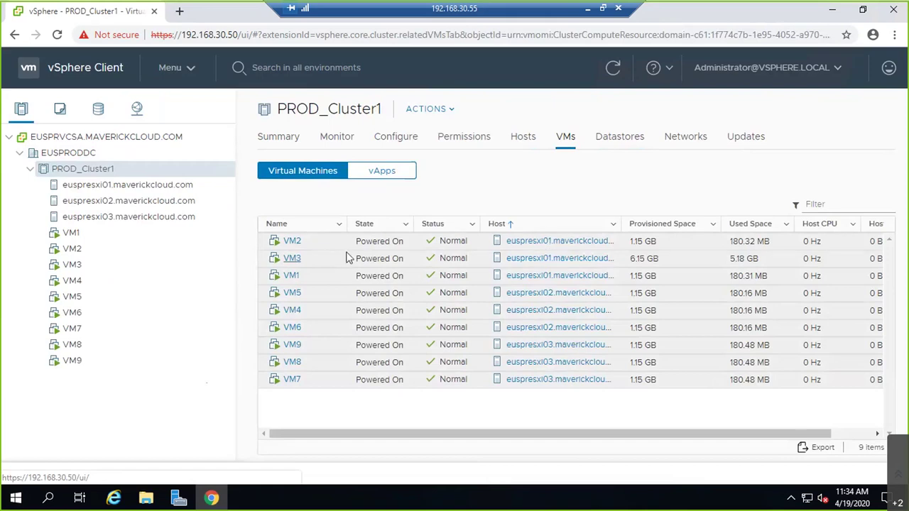
{"action": "left_click", "coordinate": [313, 278]}
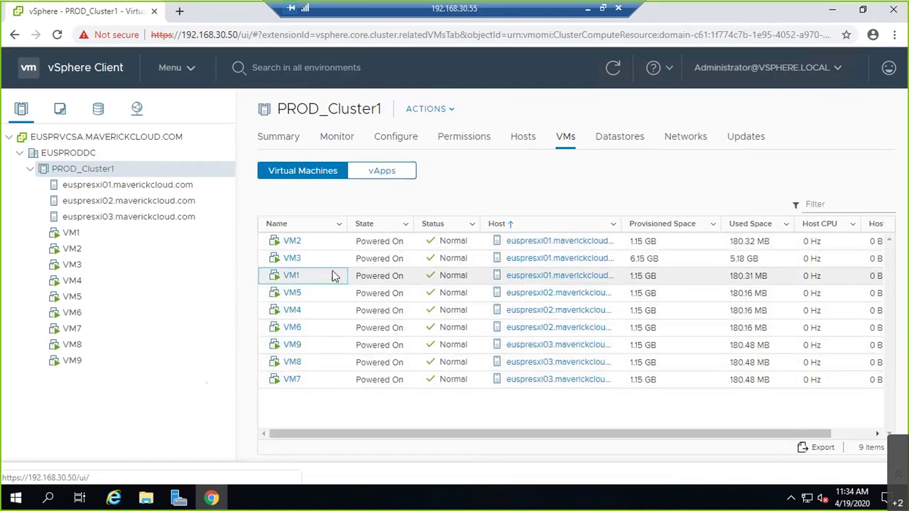
Step: Run VM2's Migrate wizard as a storage-only move to LUN10 and finish it
{"action": "right_click", "coordinate": [327, 244]}
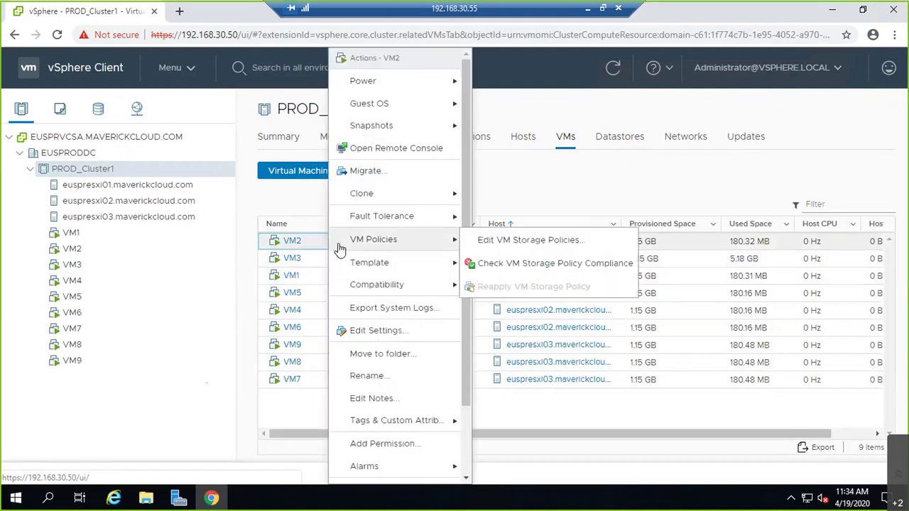
{"action": "key", "text": "Escape"}
{"action": "right_click", "coordinate": [300, 243]}
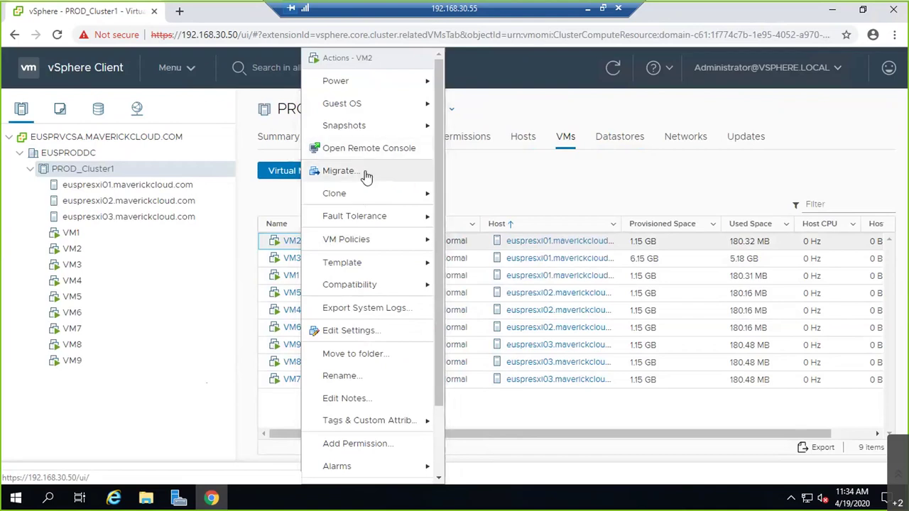
{"action": "left_click", "coordinate": [340, 171]}
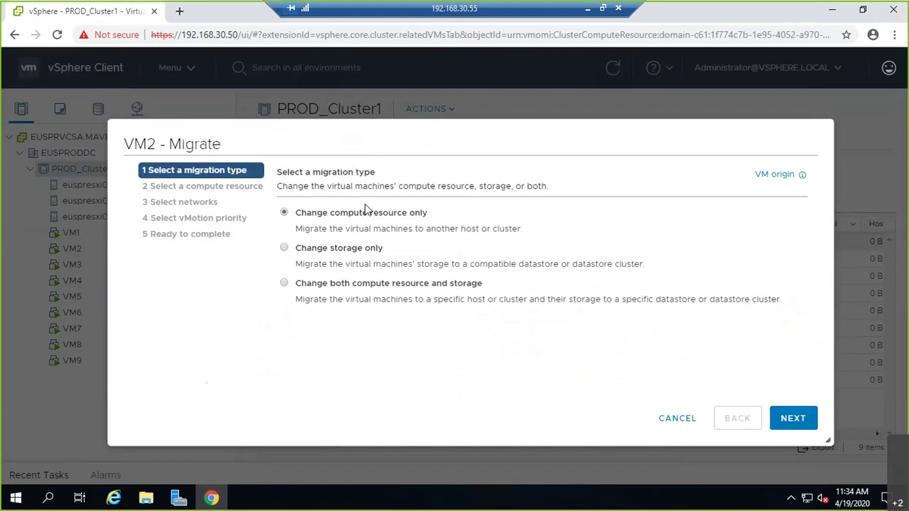
{"action": "left_click", "coordinate": [357, 251]}
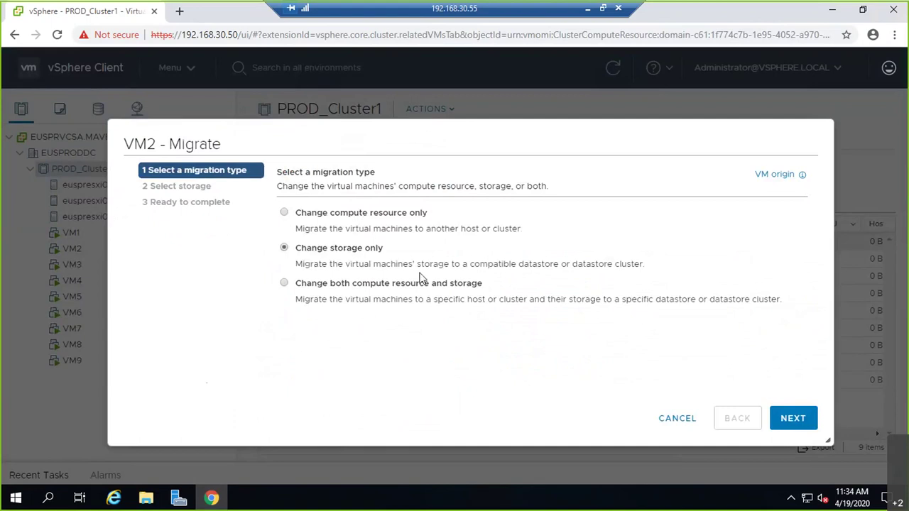
{"action": "left_click", "coordinate": [784, 418]}
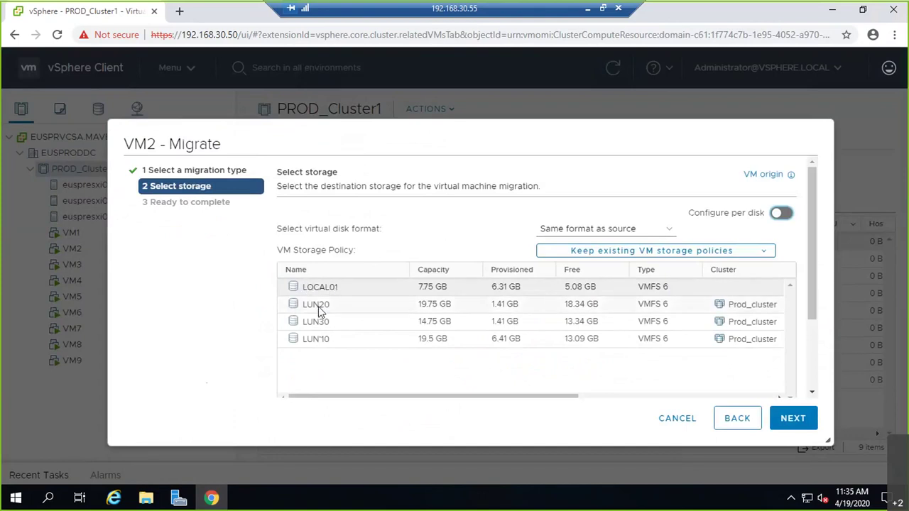
{"action": "left_click", "coordinate": [318, 339]}
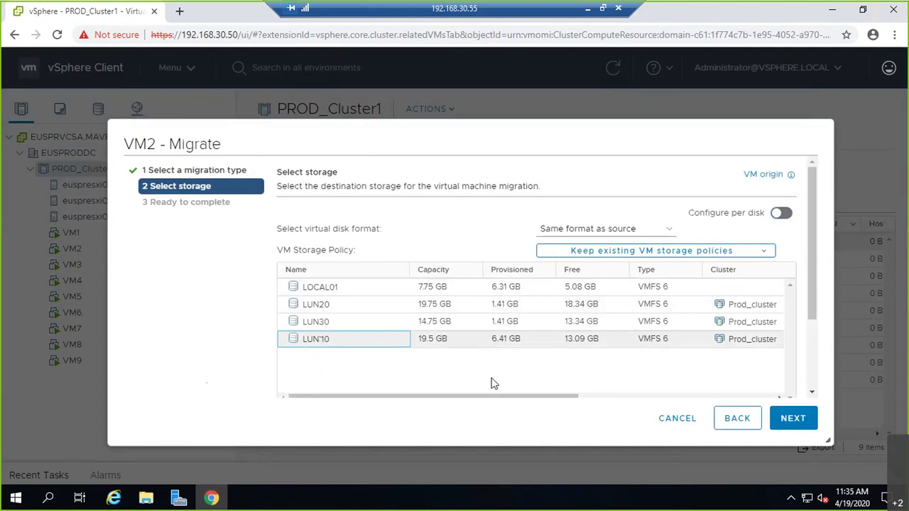
{"action": "left_click", "coordinate": [788, 419]}
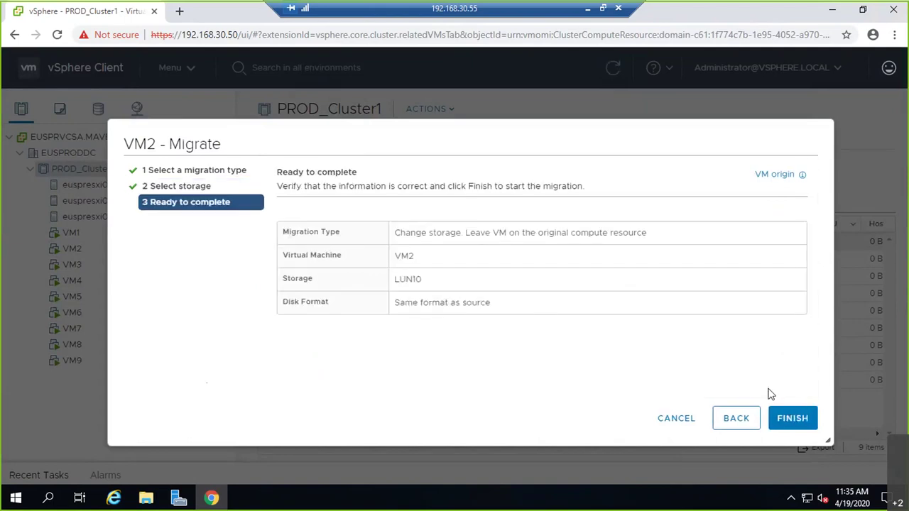
{"action": "left_click", "coordinate": [790, 418]}
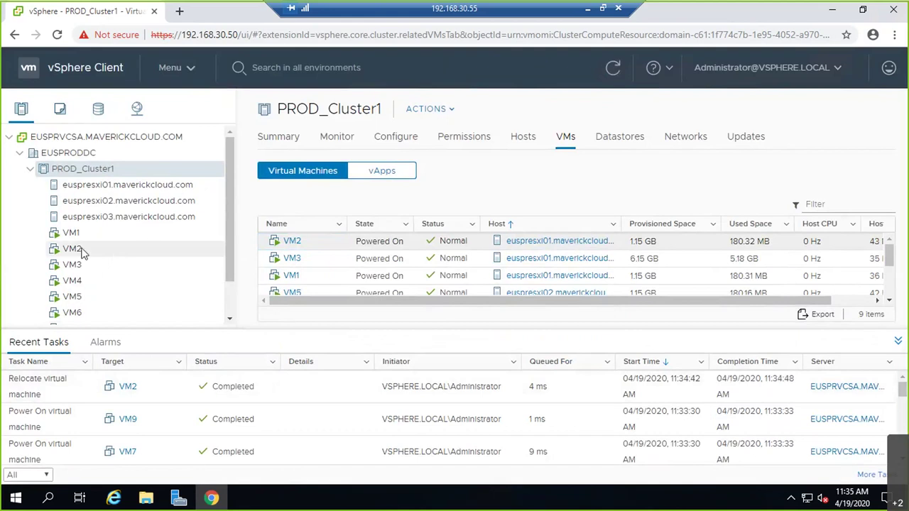
Step: In the Storage view, open LUN10's VMs list, which now shows VM2 powered on
{"action": "left_click", "coordinate": [898, 343]}
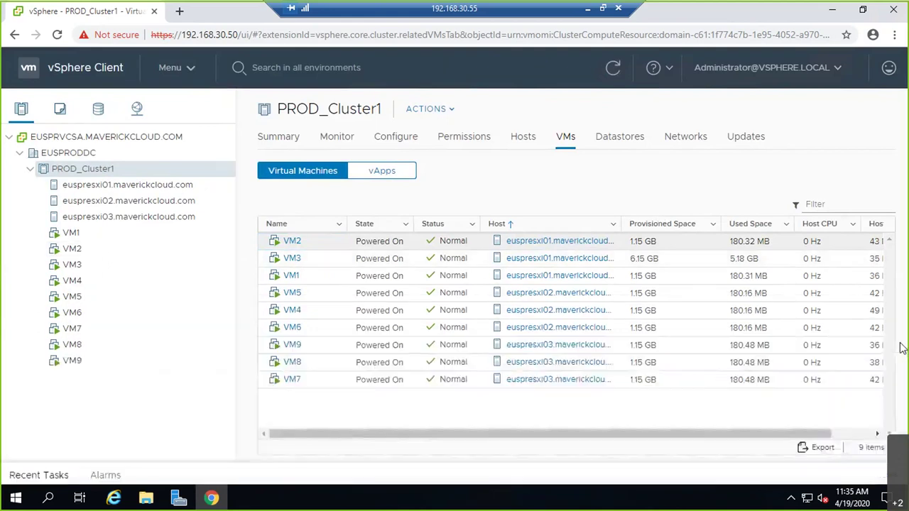
{"action": "left_click", "coordinate": [638, 141]}
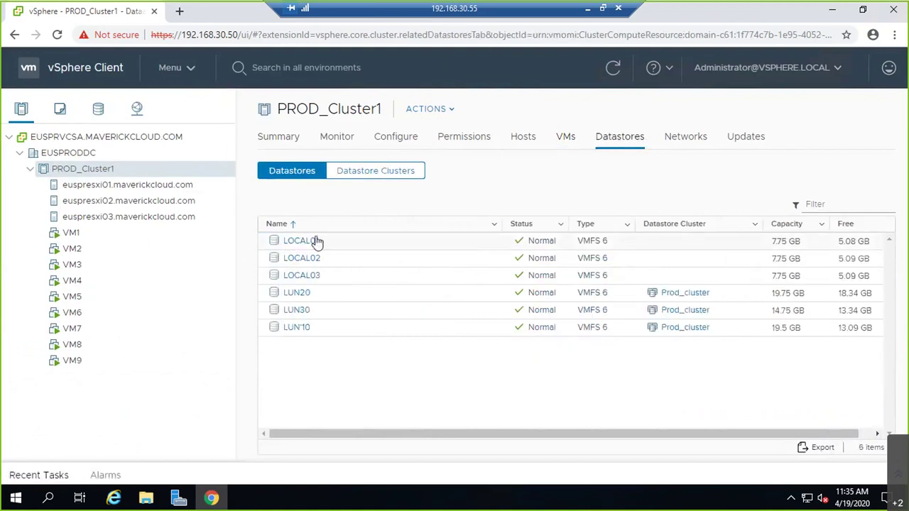
{"action": "left_click", "coordinate": [99, 110]}
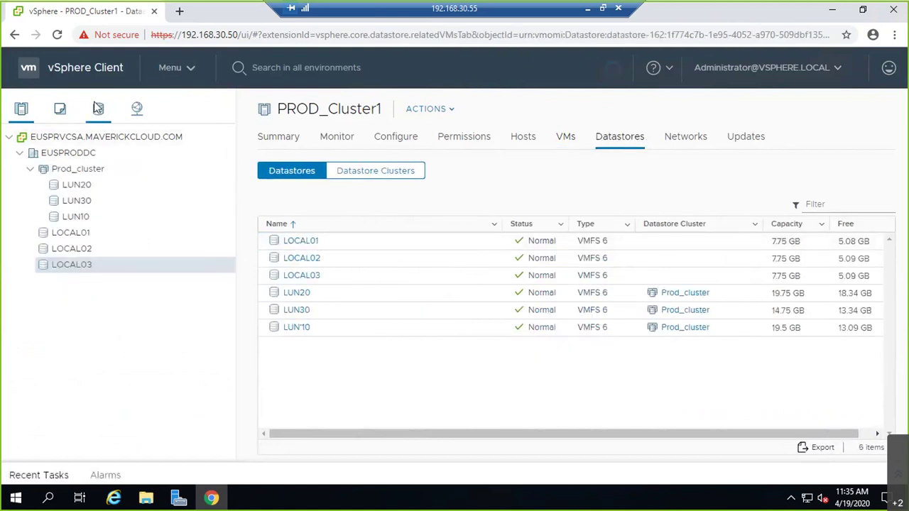
{"action": "left_click", "coordinate": [103, 239]}
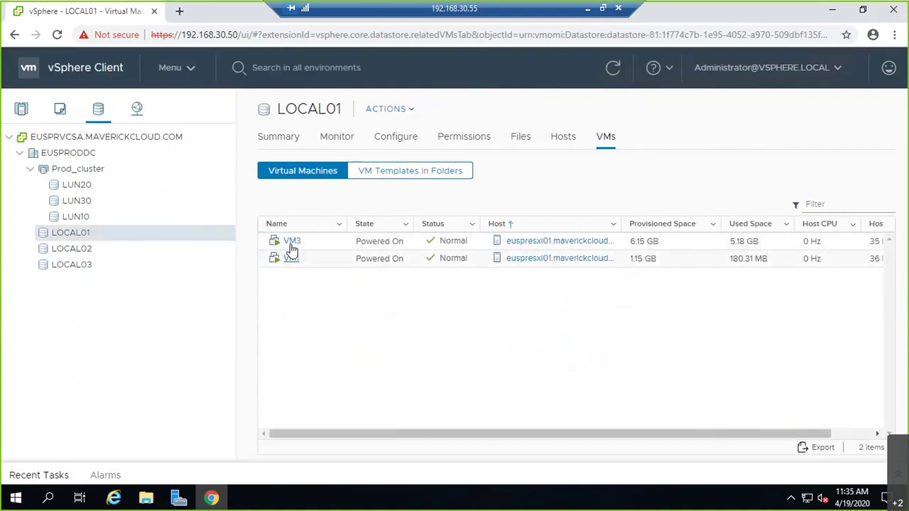
{"action": "left_click", "coordinate": [115, 215]}
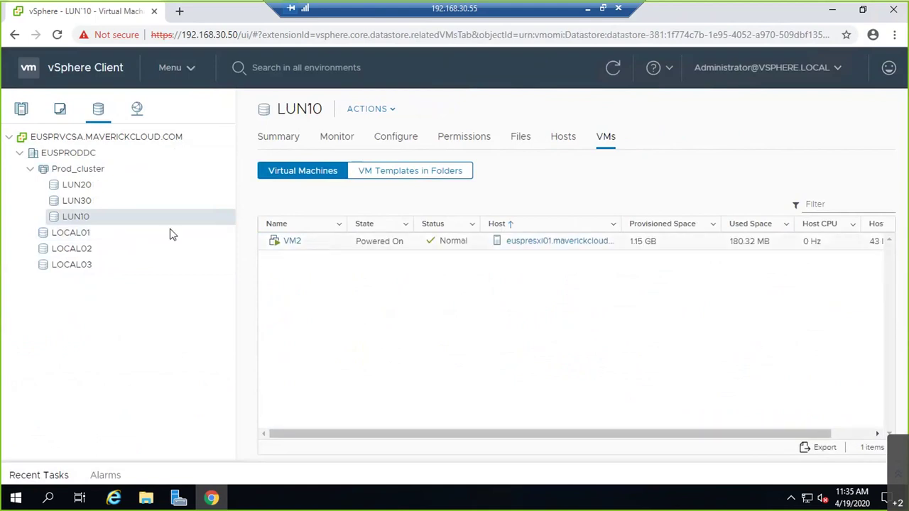
{"action": "right_click", "coordinate": [83, 220]}
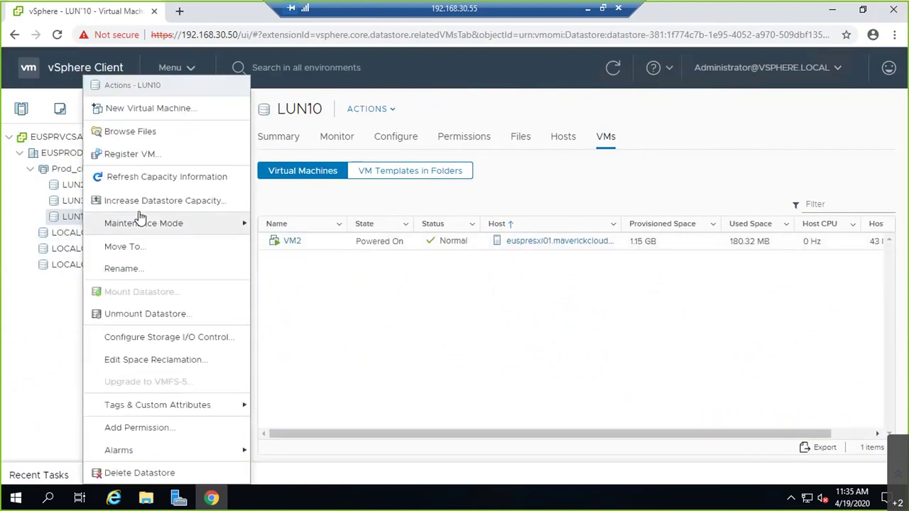
Step: Browse LUN10's files and open VM2's folder
{"action": "left_click", "coordinate": [112, 132]}
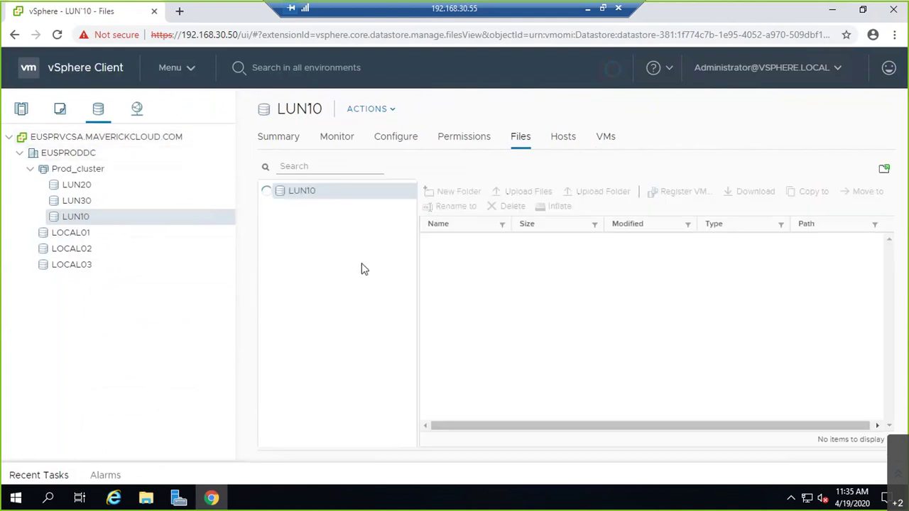
{"action": "left_click", "coordinate": [314, 256]}
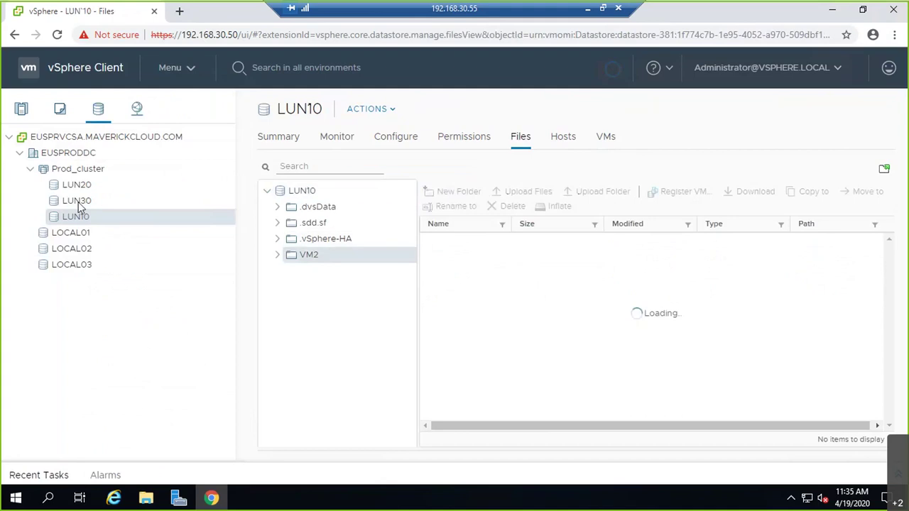
{"action": "scroll", "coordinate": [576, 319], "scroll_direction": "down", "scroll_amount": 1}
{"action": "scroll", "coordinate": [576, 319], "scroll_direction": "up", "scroll_amount": 1}
{"action": "scroll", "coordinate": [577, 323], "scroll_direction": "down", "scroll_amount": 1}
{"action": "scroll", "coordinate": [578, 328], "scroll_direction": "up", "scroll_amount": 1}
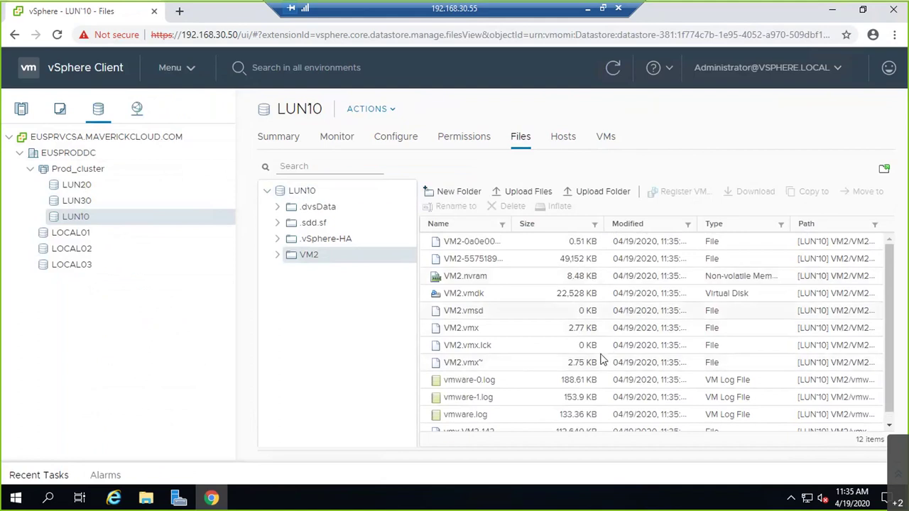
Step: Open LUN20's .vSphere-HA FDM heartbeat folder, then browse LOCAL01's seven folders
{"action": "left_click", "coordinate": [96, 184]}
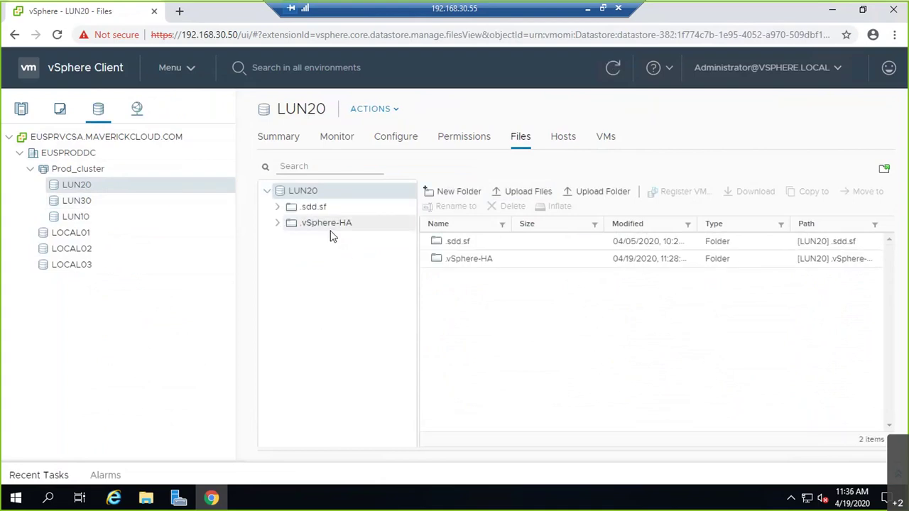
{"action": "left_click", "coordinate": [477, 259]}
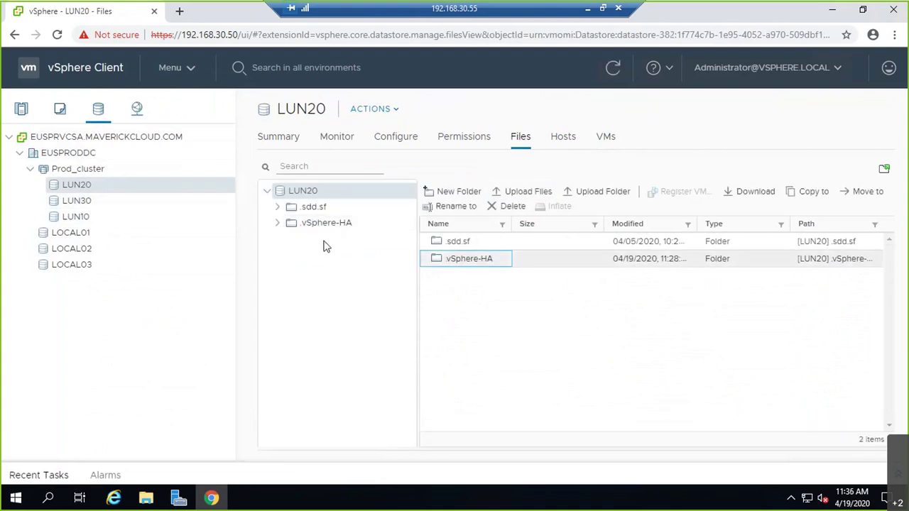
{"action": "left_click", "coordinate": [279, 225]}
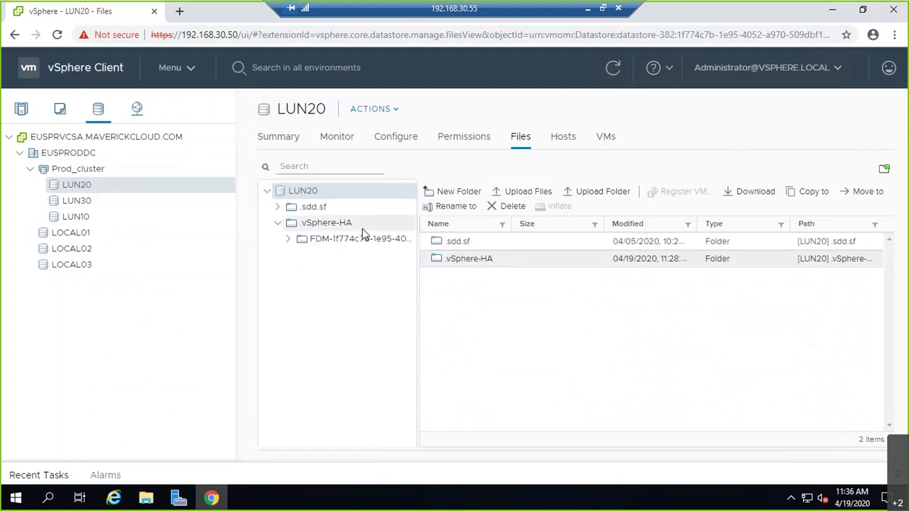
{"action": "left_click", "coordinate": [361, 238]}
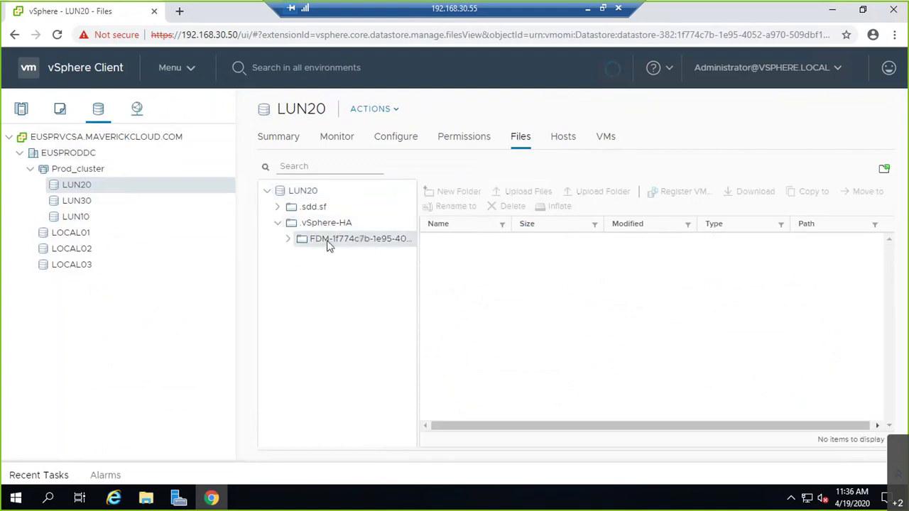
{"action": "left_click_drag", "start_coordinate": [512, 224], "coordinate": [592, 218]}
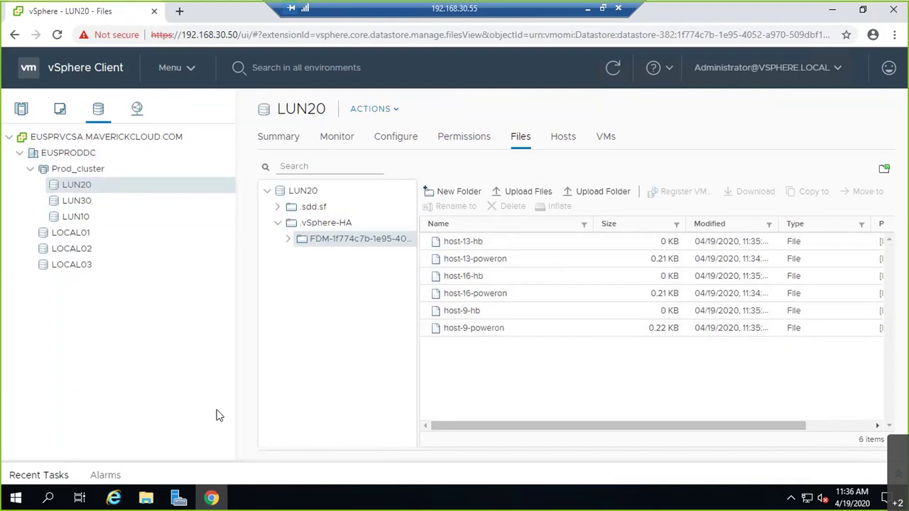
{"action": "left_click", "coordinate": [70, 239]}
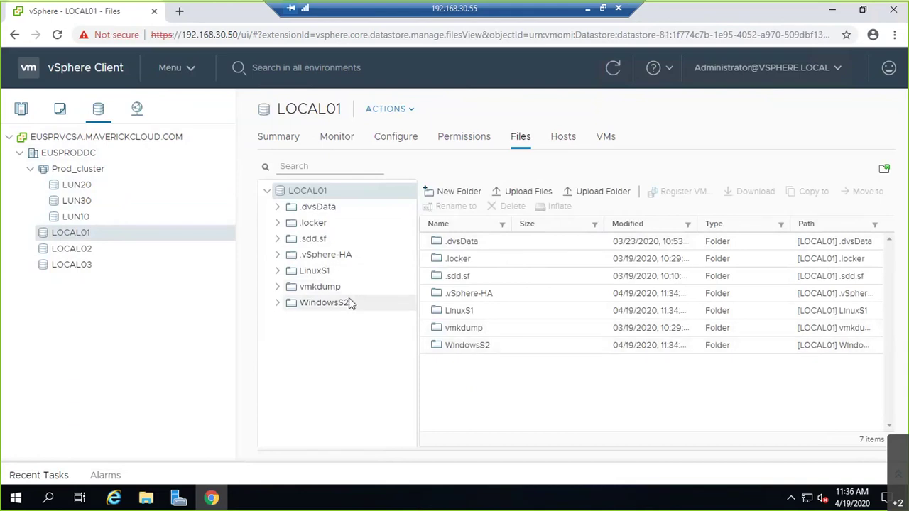
Step: Start a storage-only migration of VM3 to the LUN20 datastore, then collapse Recent Tasks
{"action": "left_click", "coordinate": [20, 108]}
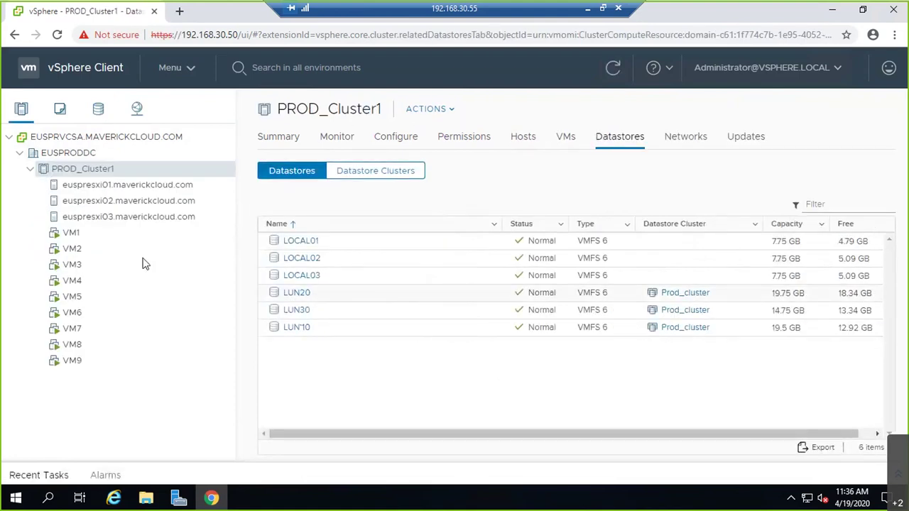
{"action": "left_click", "coordinate": [568, 139]}
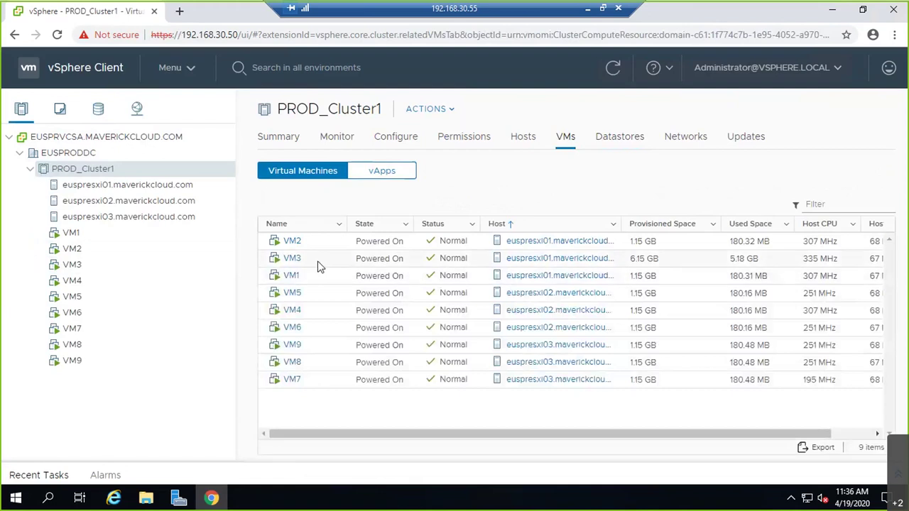
{"action": "right_click", "coordinate": [320, 267]}
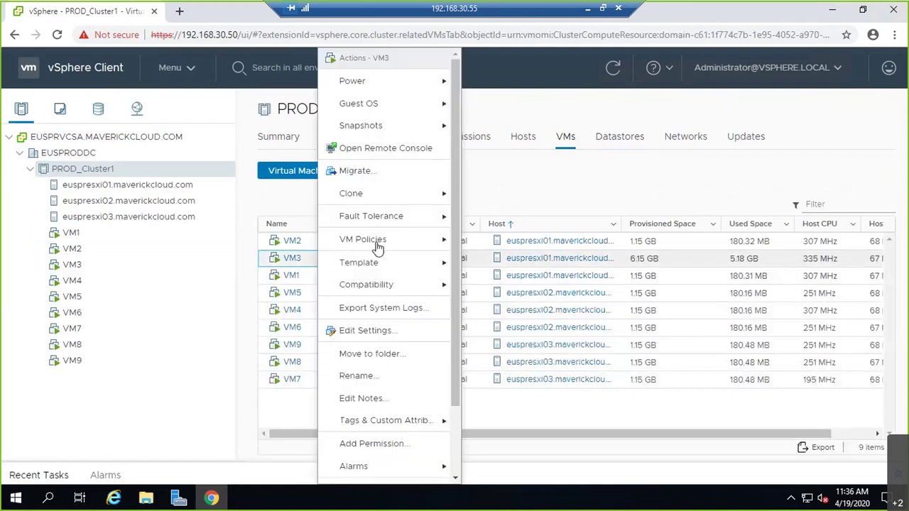
{"action": "left_click", "coordinate": [384, 173]}
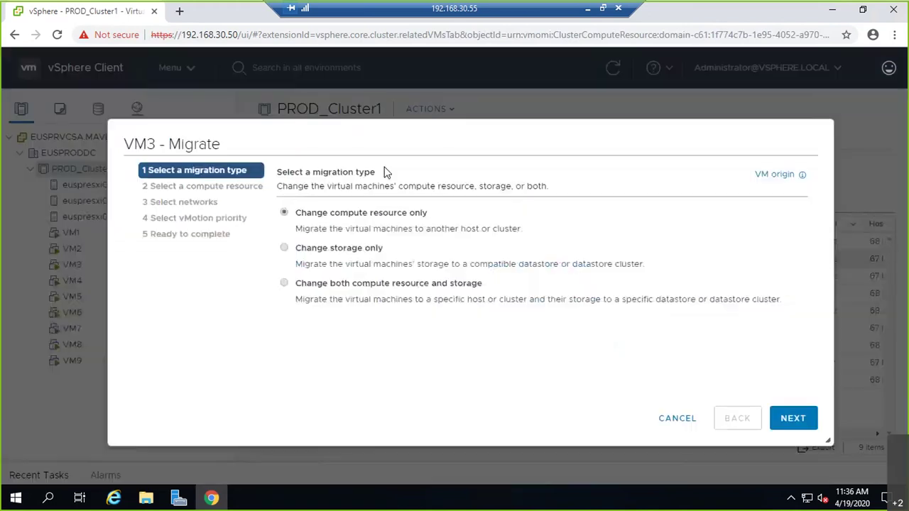
{"action": "left_click", "coordinate": [372, 251]}
{"action": "left_click", "coordinate": [792, 418]}
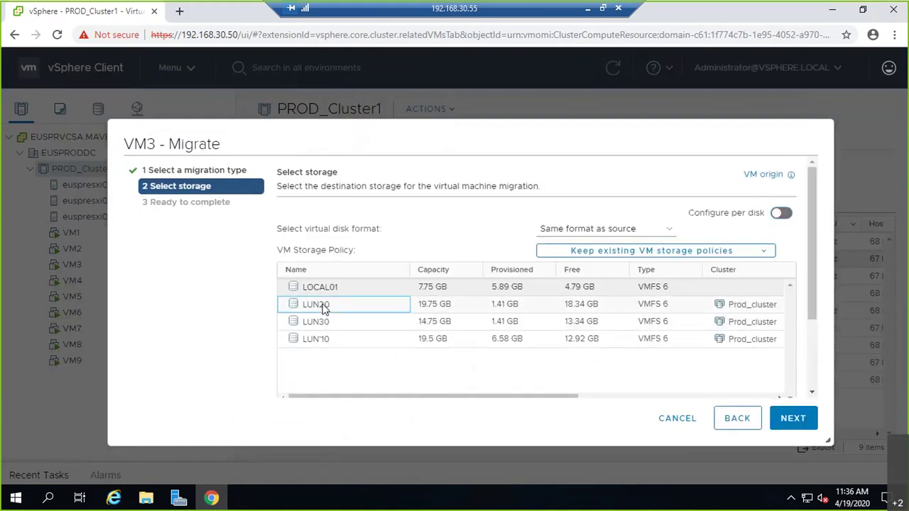
{"action": "left_click", "coordinate": [314, 304]}
{"action": "left_click", "coordinate": [806, 426]}
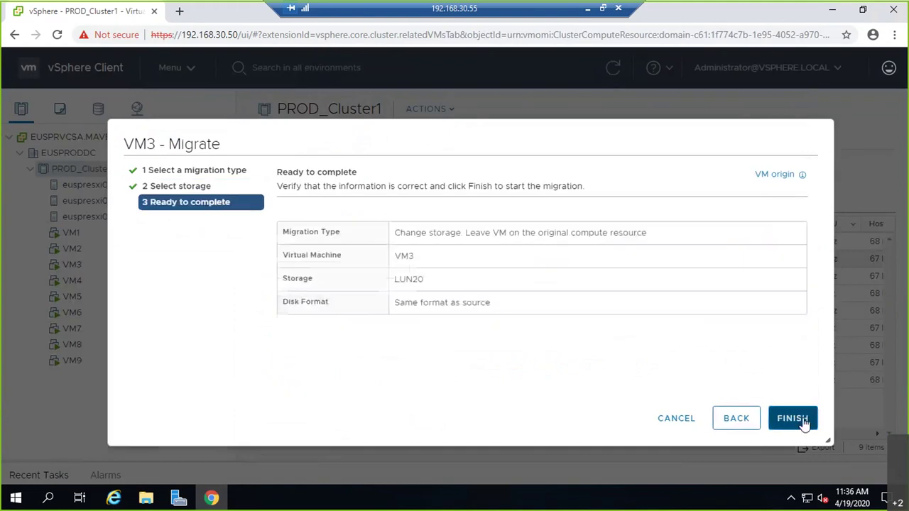
{"action": "left_click", "coordinate": [791, 418]}
{"action": "left_click", "coordinate": [45, 474]}
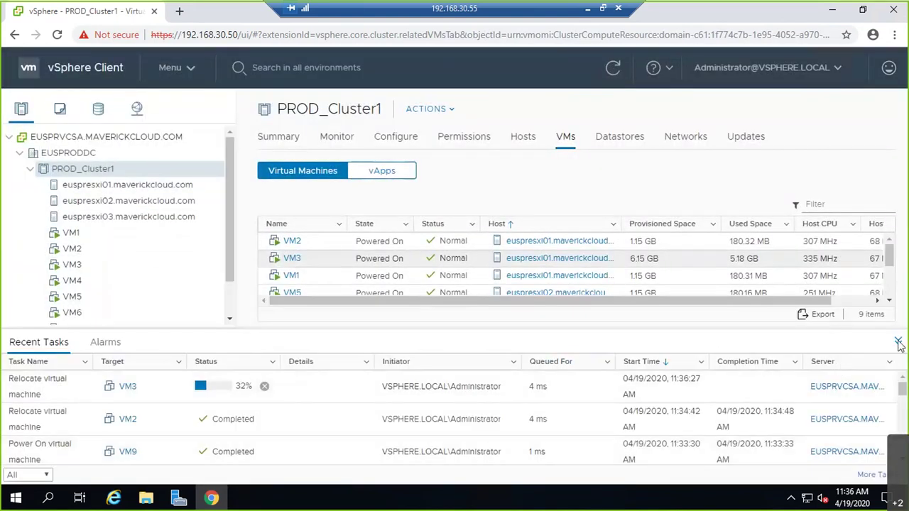
{"action": "left_click", "coordinate": [898, 343]}
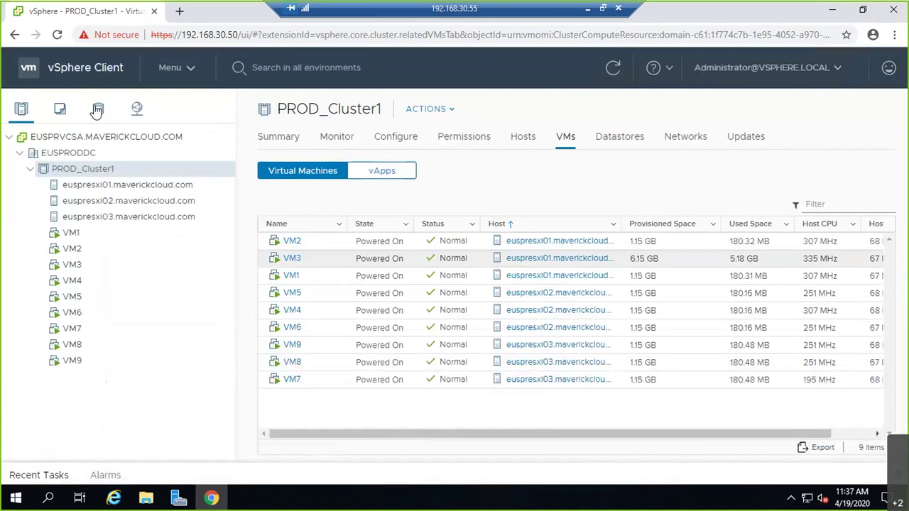
{"action": "left_click", "coordinate": [98, 110]}
{"action": "left_click", "coordinate": [87, 187]}
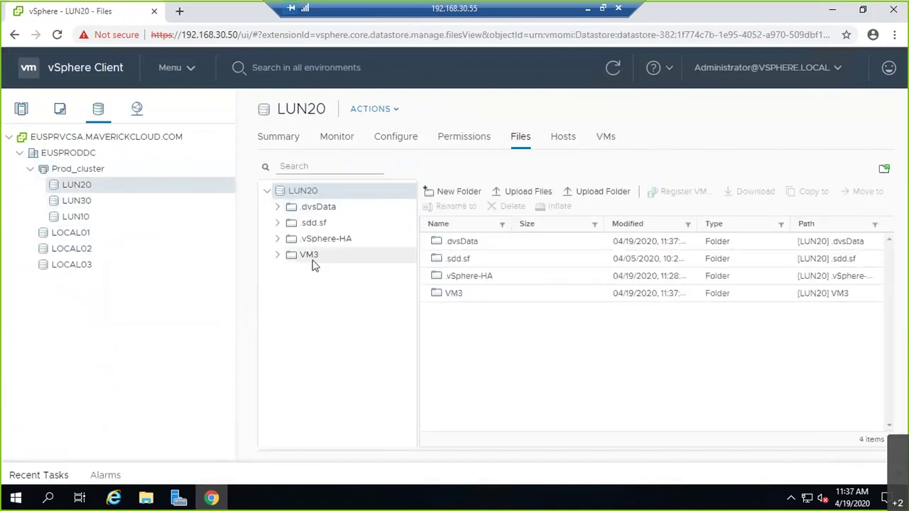
{"action": "left_click", "coordinate": [311, 256]}
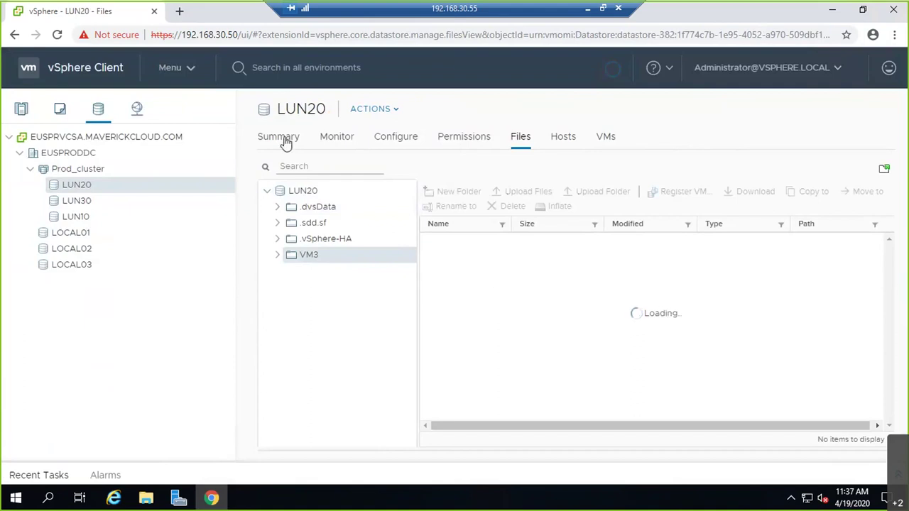
{"action": "left_click", "coordinate": [22, 110]}
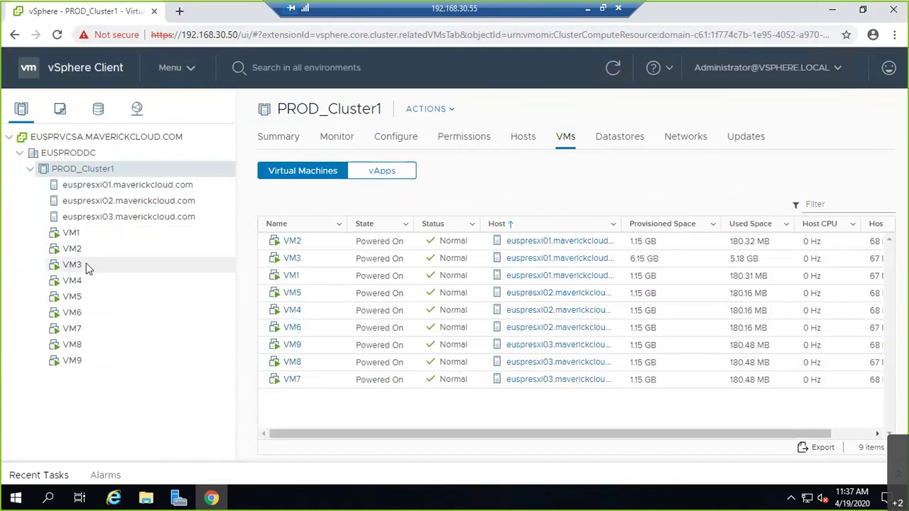
Step: List host euspresxi01's virtual machines and view VM1's Datastores tab
{"action": "left_click", "coordinate": [118, 184]}
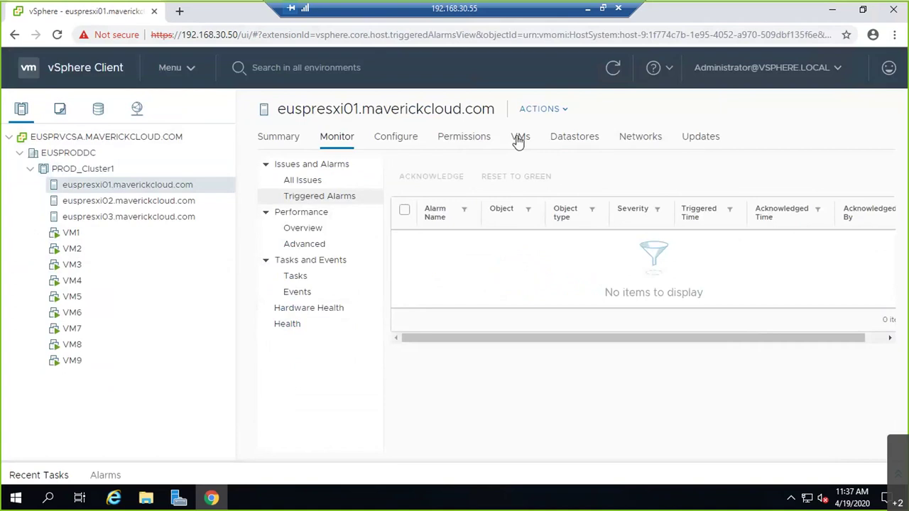
{"action": "left_click", "coordinate": [517, 140]}
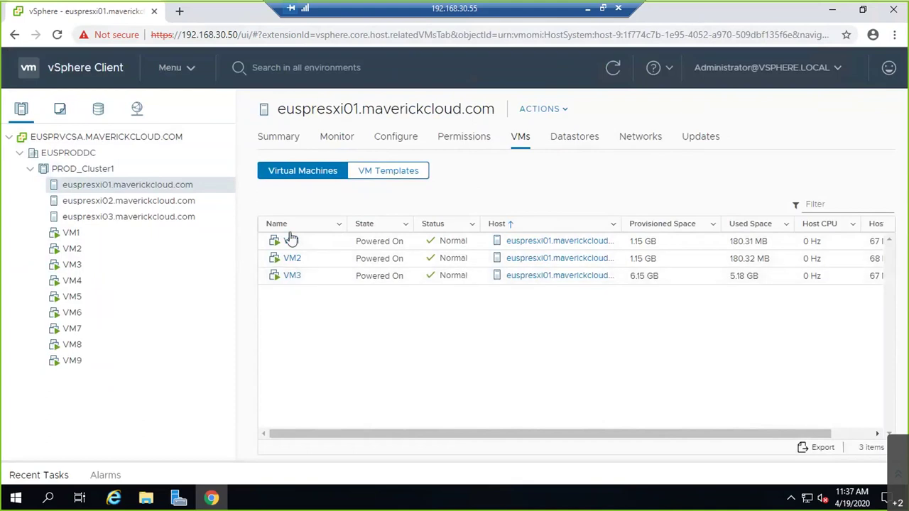
{"action": "left_click", "coordinate": [291, 243]}
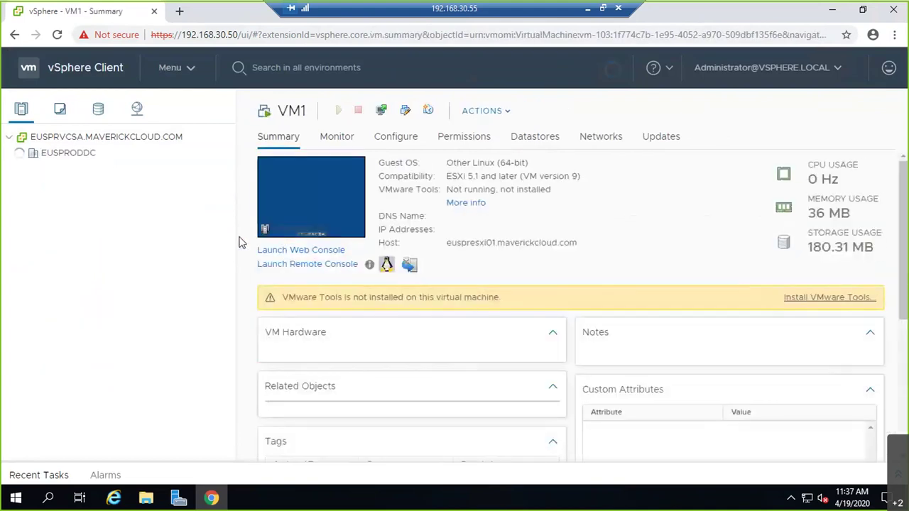
{"action": "left_click", "coordinate": [535, 138]}
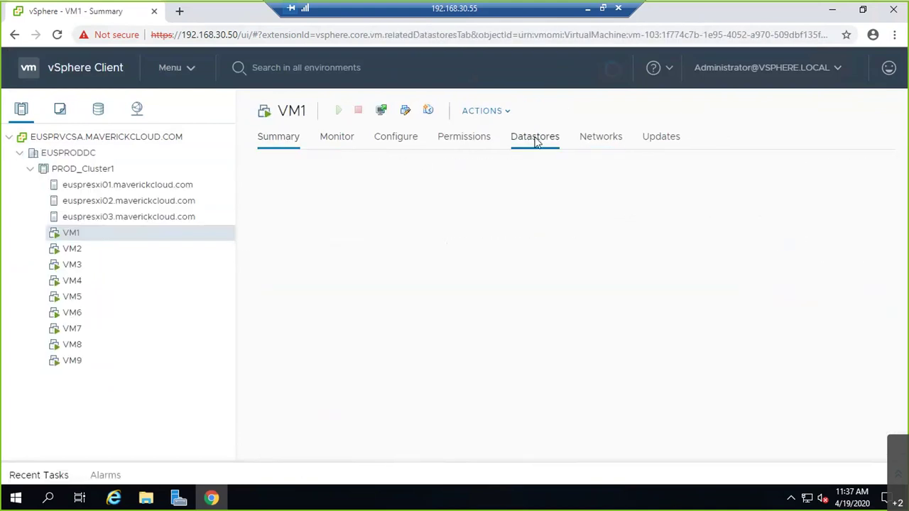
Step: Check the datastores used by VM2 through VM5, then bring up VM5's actions menu
{"action": "left_click", "coordinate": [76, 250]}
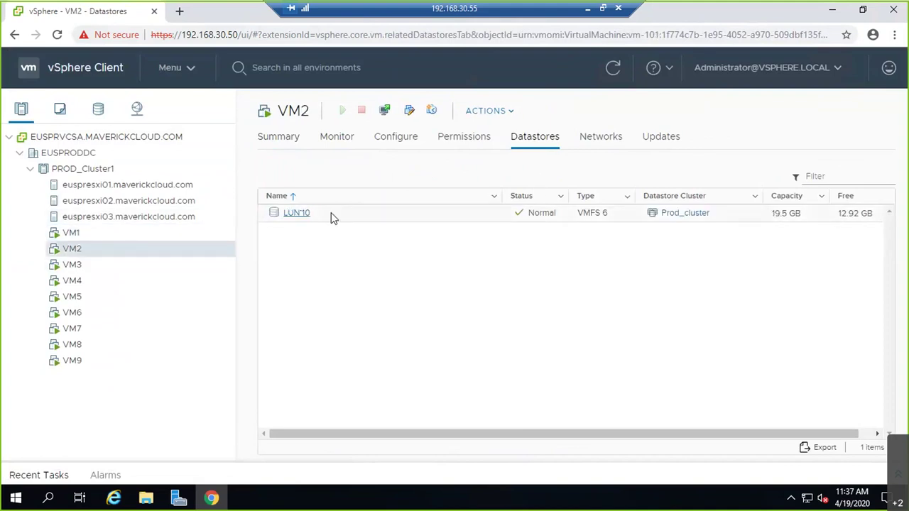
{"action": "left_click", "coordinate": [78, 265]}
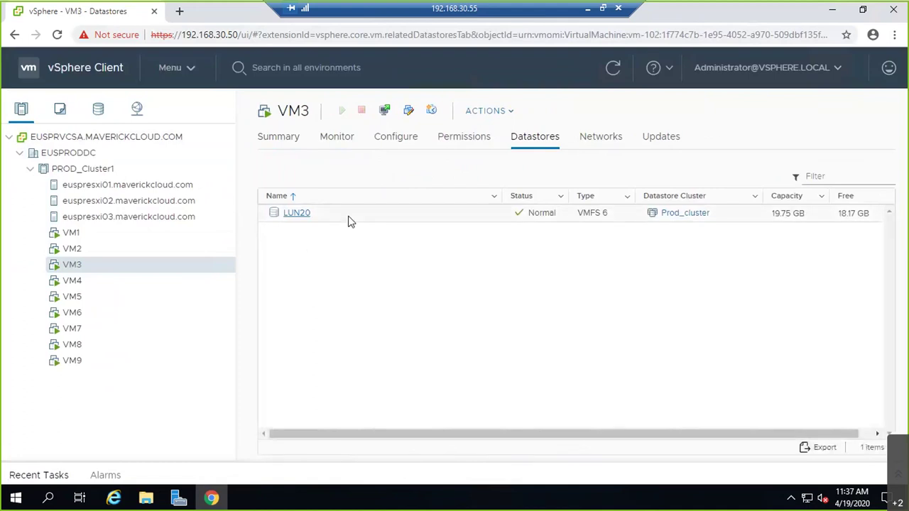
{"action": "left_click", "coordinate": [78, 281]}
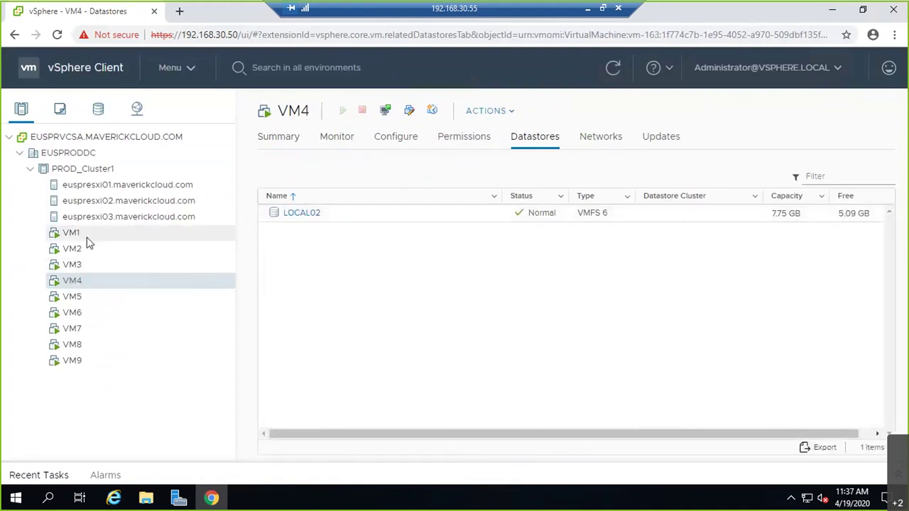
{"action": "left_click", "coordinate": [73, 296]}
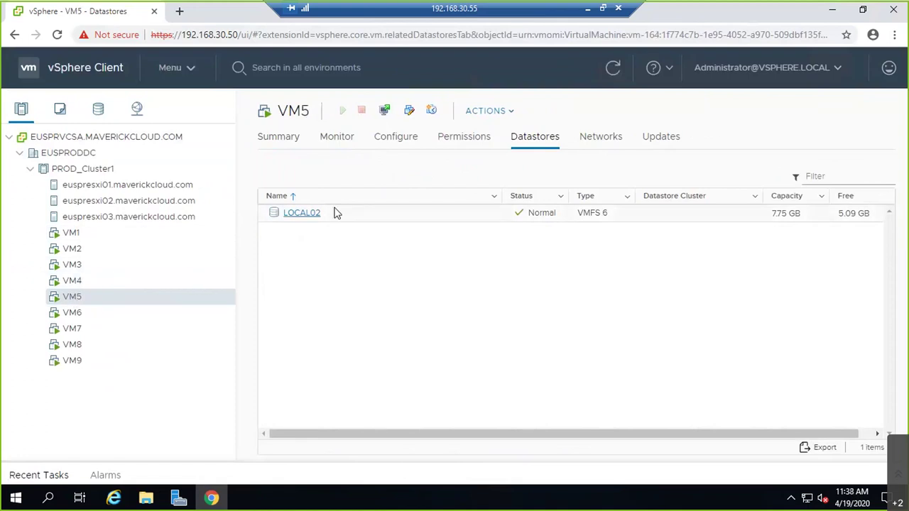
{"action": "right_click", "coordinate": [76, 298]}
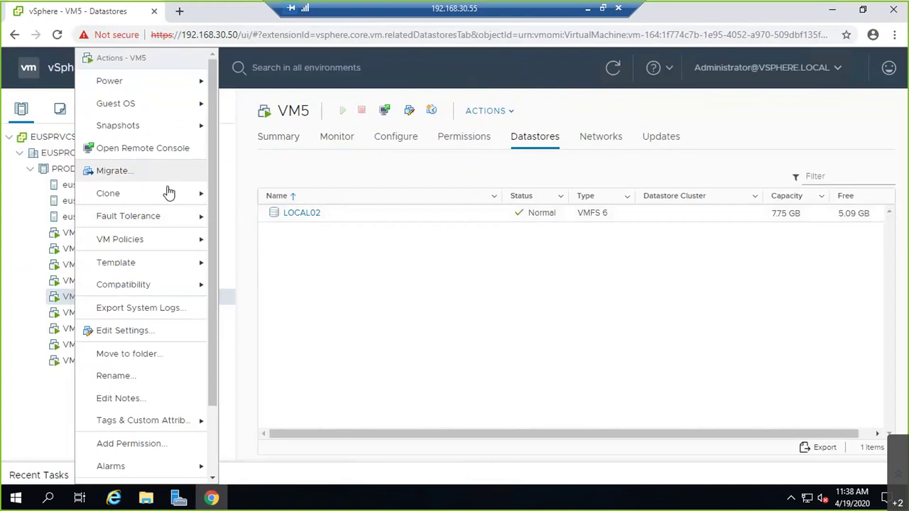
Step: Start a storage-only migration of VM5 to the LUN30 datastore
{"action": "left_click", "coordinate": [121, 171]}
{"action": "left_click", "coordinate": [378, 257]}
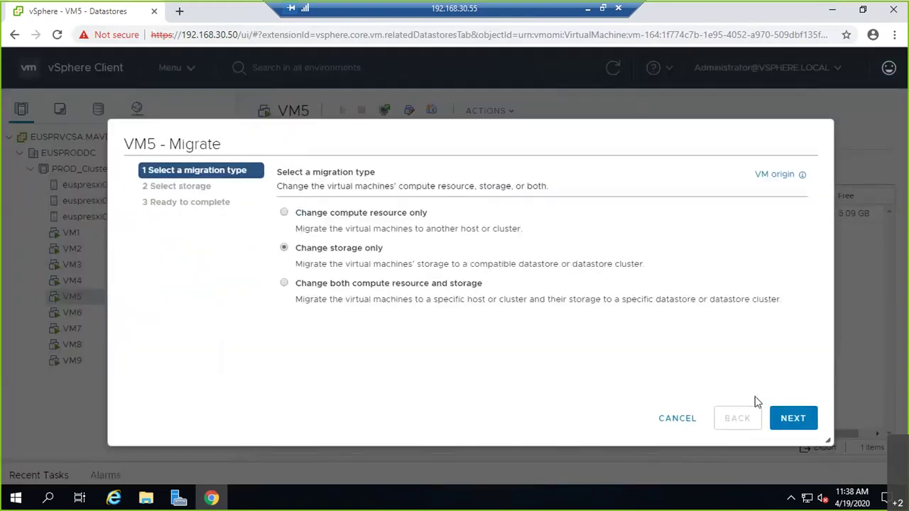
{"action": "left_click", "coordinate": [795, 418]}
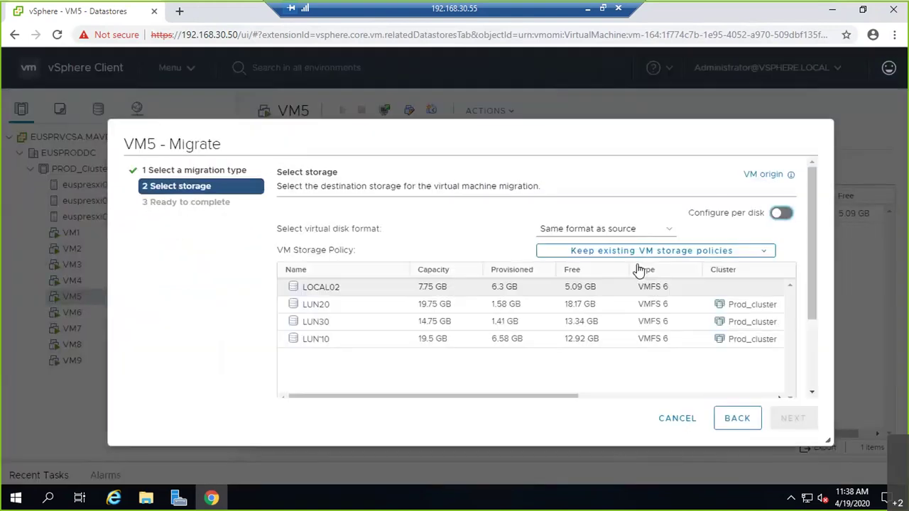
{"action": "left_click", "coordinate": [340, 322]}
{"action": "left_click", "coordinate": [813, 419]}
{"action": "left_click", "coordinate": [817, 417]}
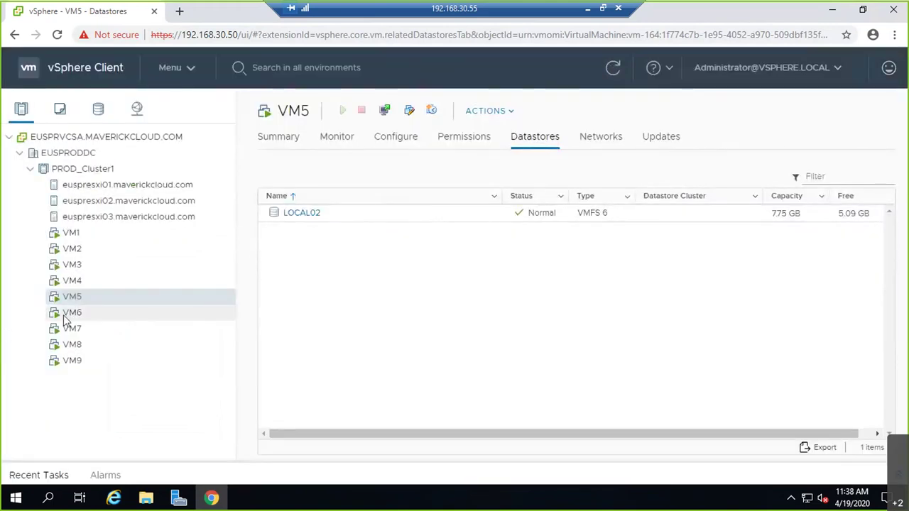
Step: Start a storage-only migration of VM6 to LUN10, then check VM7's datastore
{"action": "left_click", "coordinate": [71, 313]}
{"action": "right_click", "coordinate": [71, 313]}
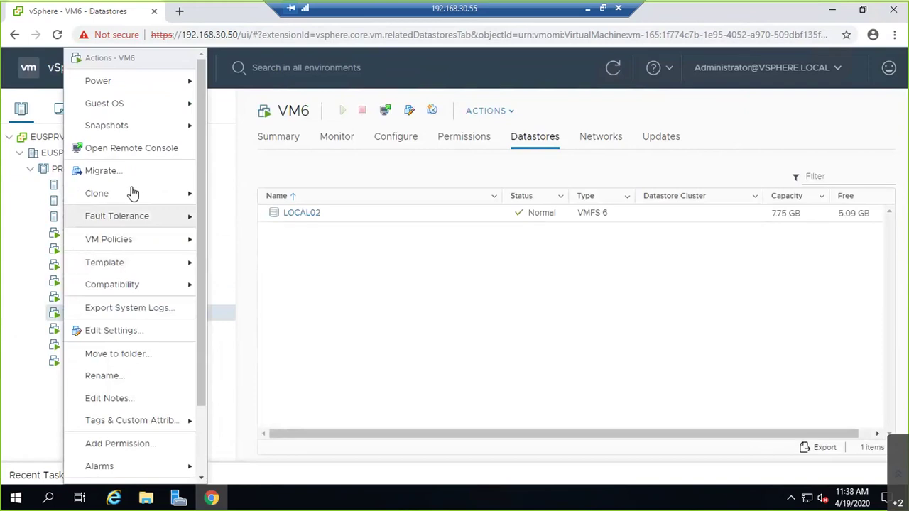
{"action": "left_click", "coordinate": [149, 173]}
{"action": "left_click", "coordinate": [348, 251]}
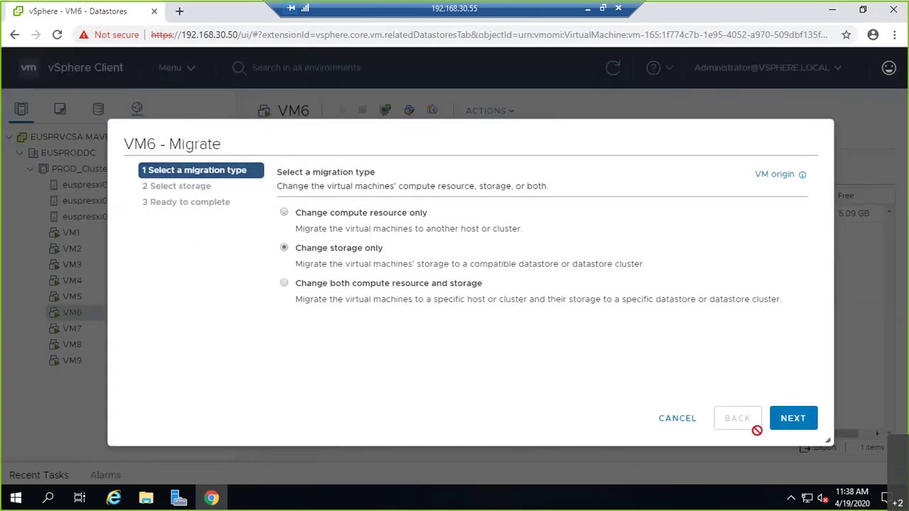
{"action": "left_click", "coordinate": [792, 421]}
{"action": "left_click", "coordinate": [328, 339]}
{"action": "left_click", "coordinate": [792, 418]}
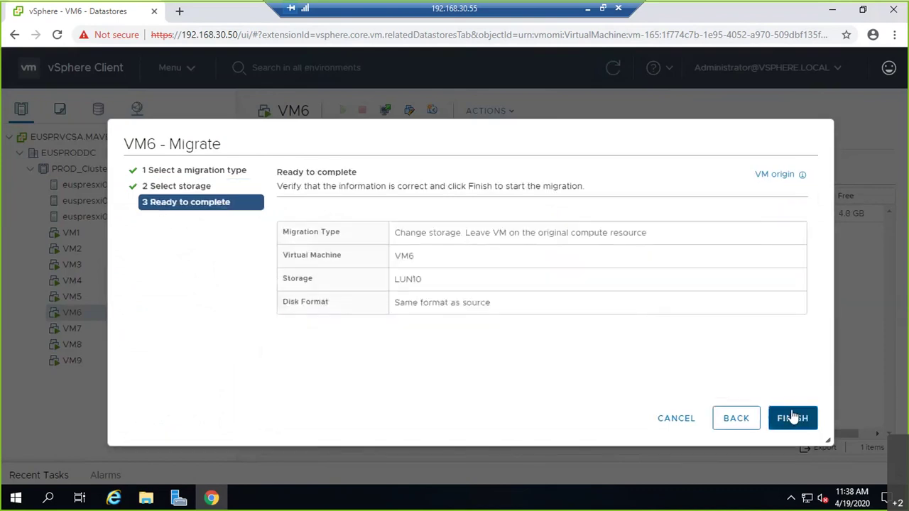
{"action": "left_click", "coordinate": [793, 418]}
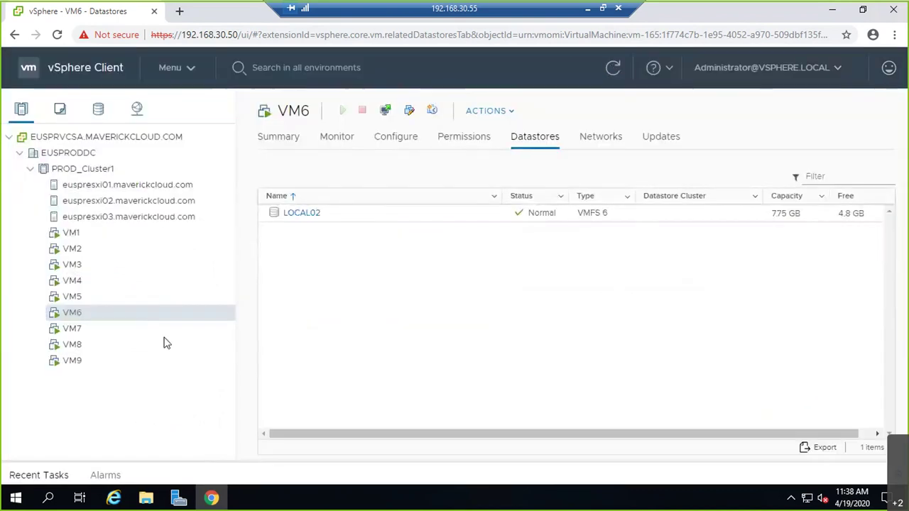
{"action": "left_click", "coordinate": [85, 328]}
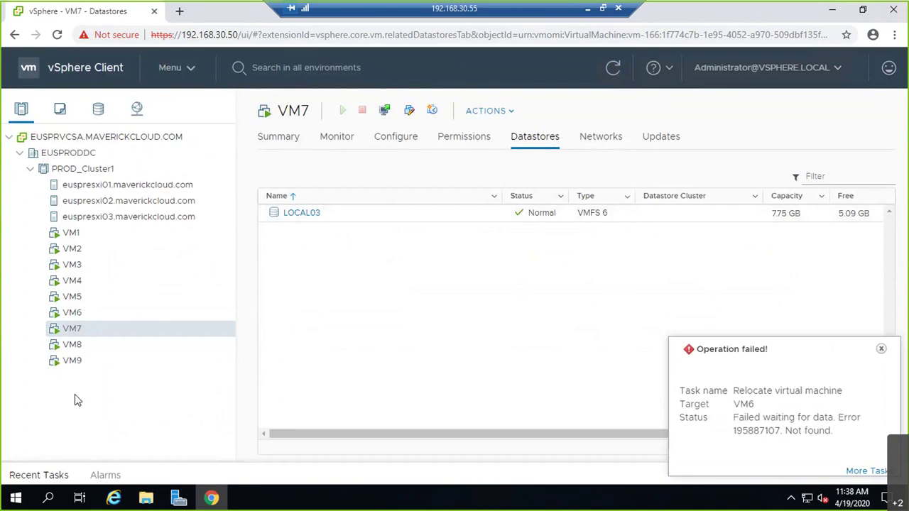
Step: Start a storage-only migration of VM8 to LUN20, dismissing the failed VM6 relocation notice
{"action": "left_click", "coordinate": [78, 347]}
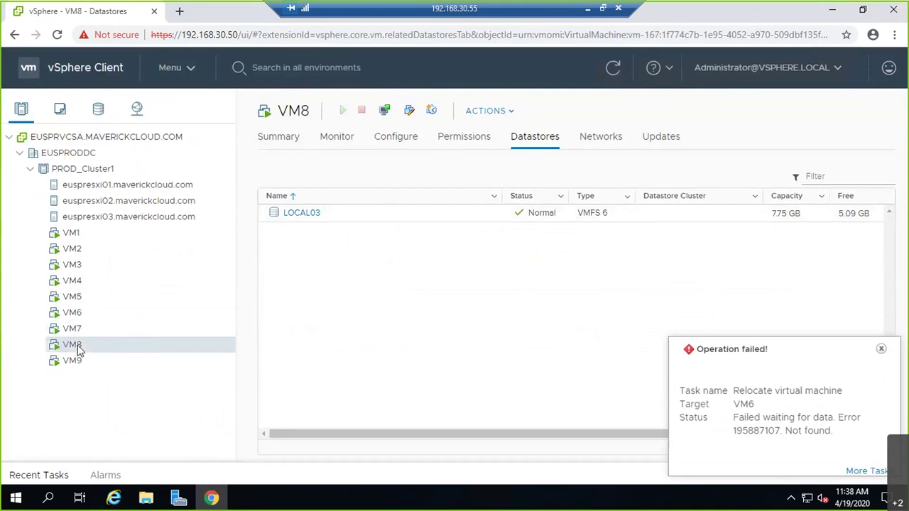
{"action": "right_click", "coordinate": [78, 347]}
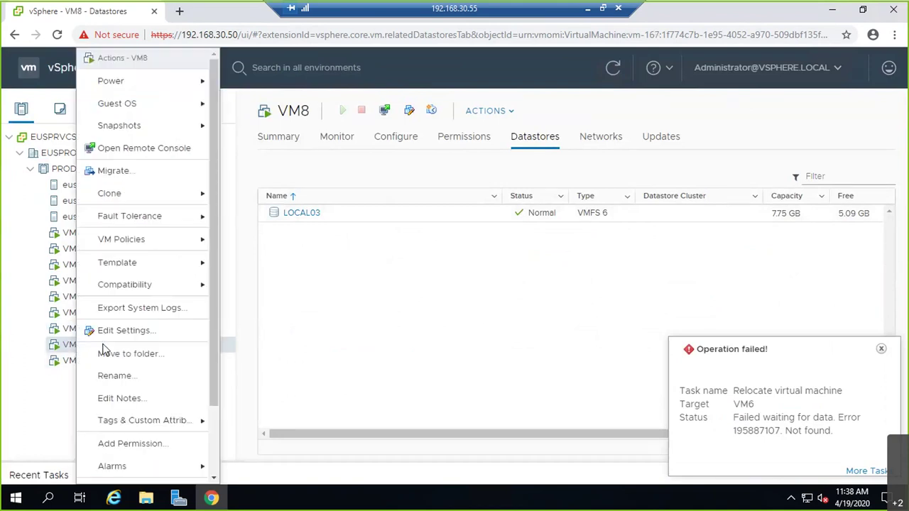
{"action": "left_click", "coordinate": [119, 173]}
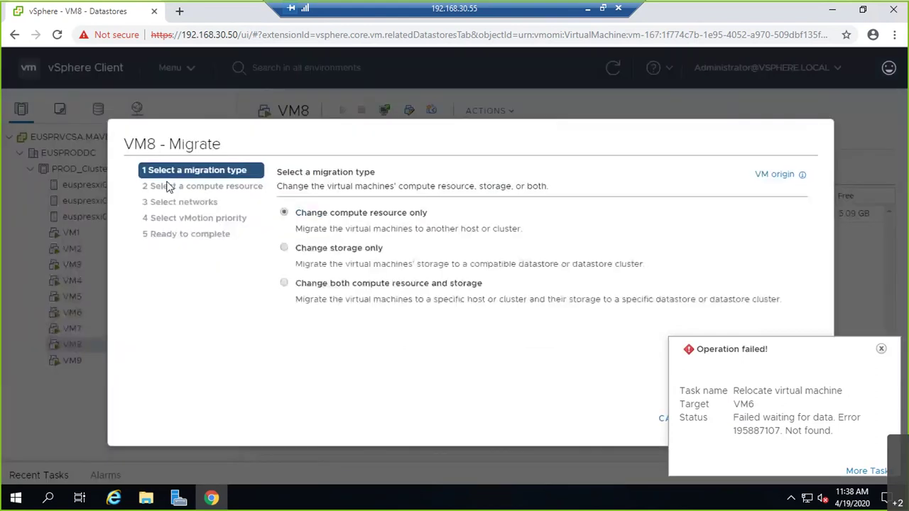
{"action": "left_click", "coordinate": [392, 247]}
{"action": "left_click", "coordinate": [880, 349]}
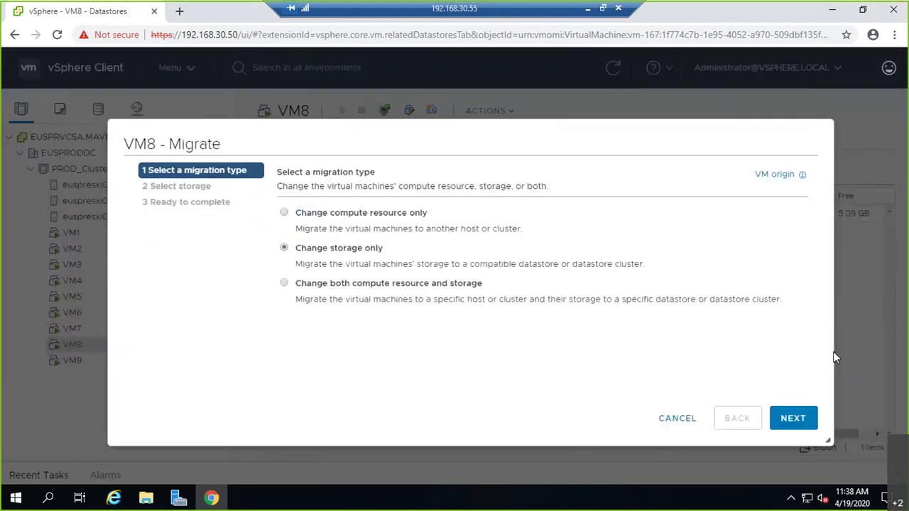
{"action": "left_click", "coordinate": [786, 419]}
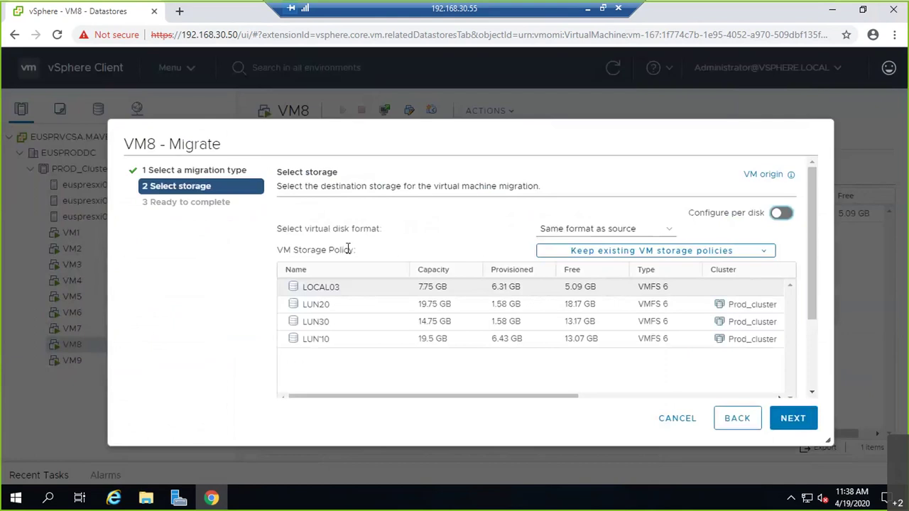
{"action": "left_click", "coordinate": [320, 306]}
{"action": "left_click", "coordinate": [787, 419]}
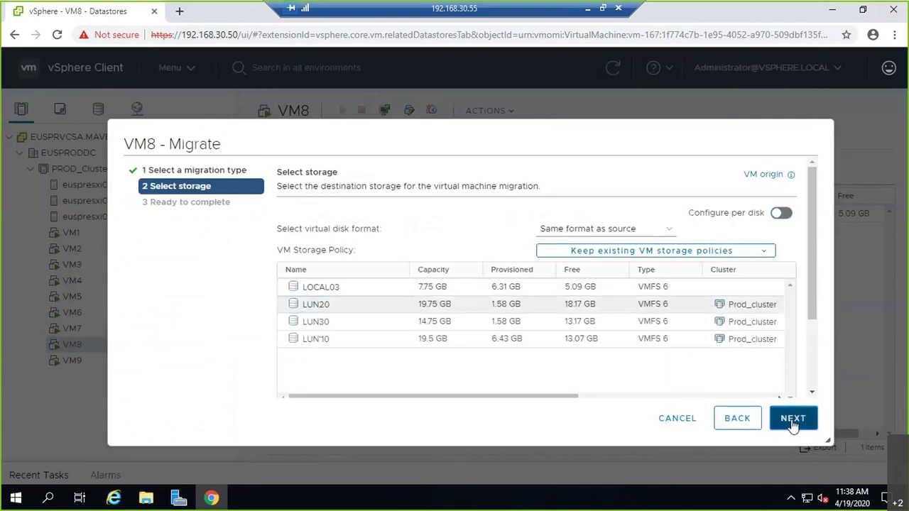
{"action": "left_click", "coordinate": [793, 420]}
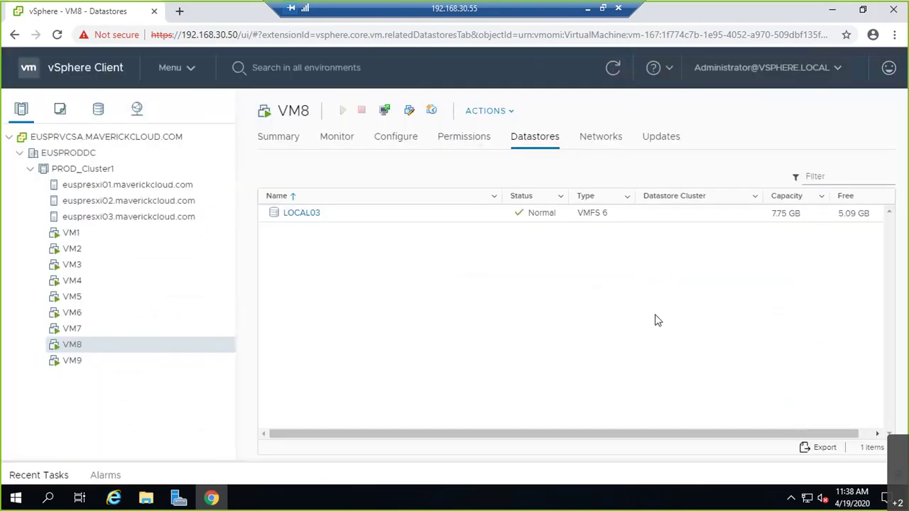
Step: Start a storage-only migration of VM9 to LUN30, then view VM6's datastore, LOCAL02
{"action": "right_click", "coordinate": [74, 361]}
{"action": "left_click", "coordinate": [163, 176]}
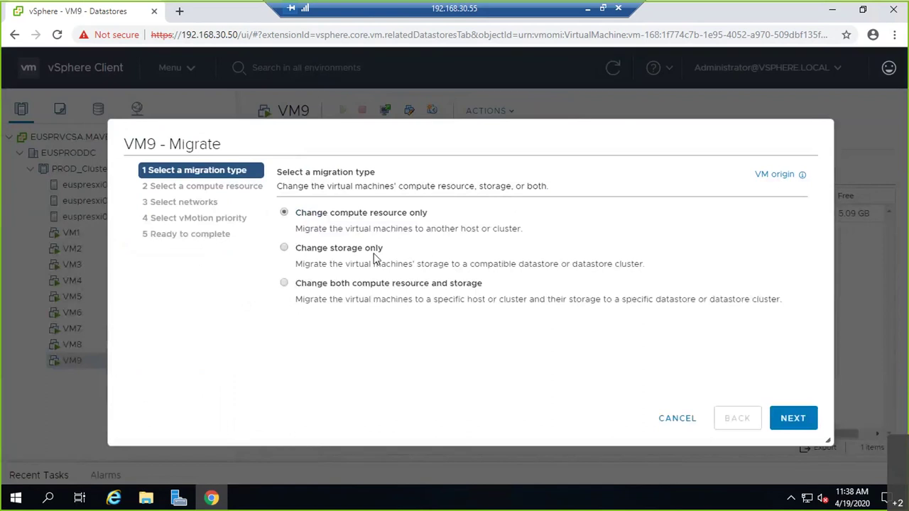
{"action": "left_click", "coordinate": [374, 257]}
{"action": "left_click", "coordinate": [778, 419]}
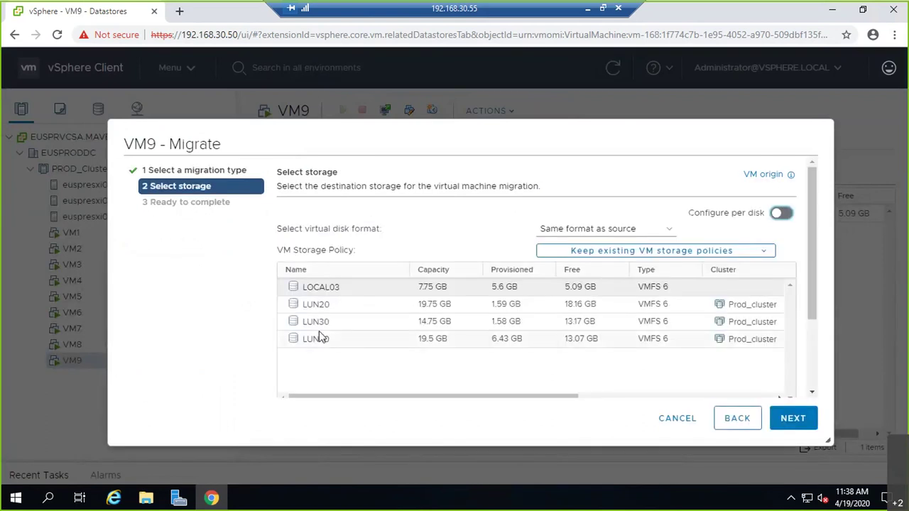
{"action": "left_click", "coordinate": [319, 323]}
{"action": "left_click", "coordinate": [788, 419]}
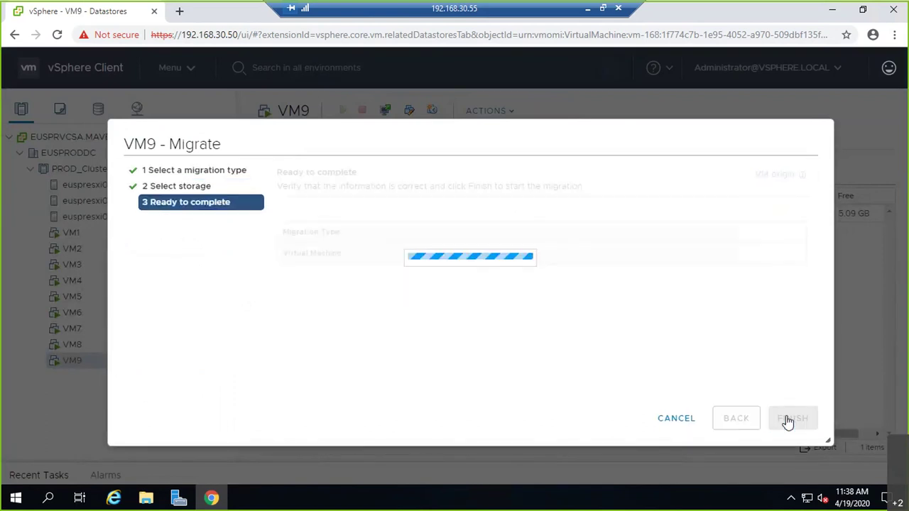
{"action": "left_click", "coordinate": [740, 423]}
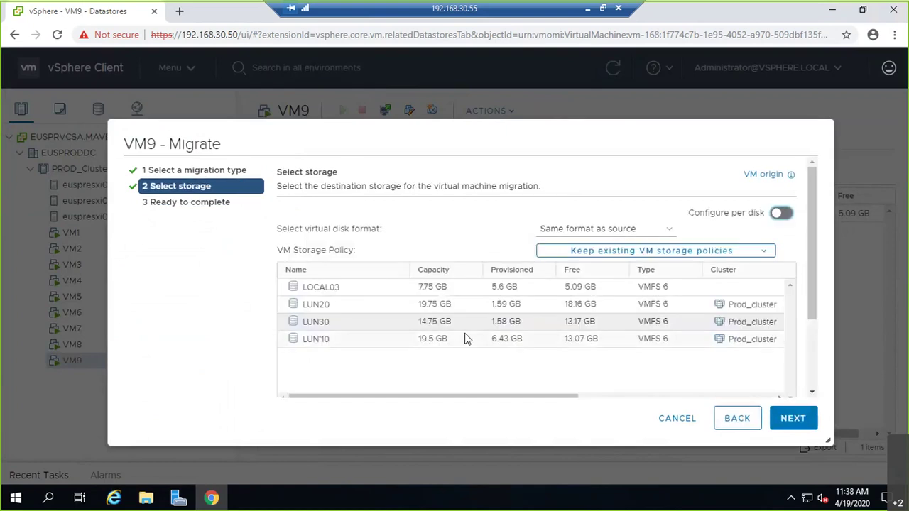
{"action": "left_click", "coordinate": [788, 417]}
{"action": "left_click", "coordinate": [807, 419]}
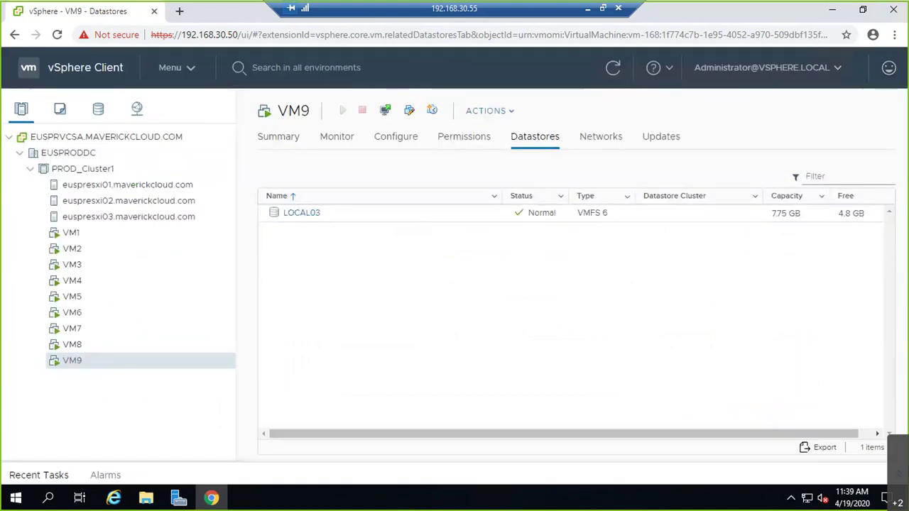
{"action": "left_click", "coordinate": [86, 314]}
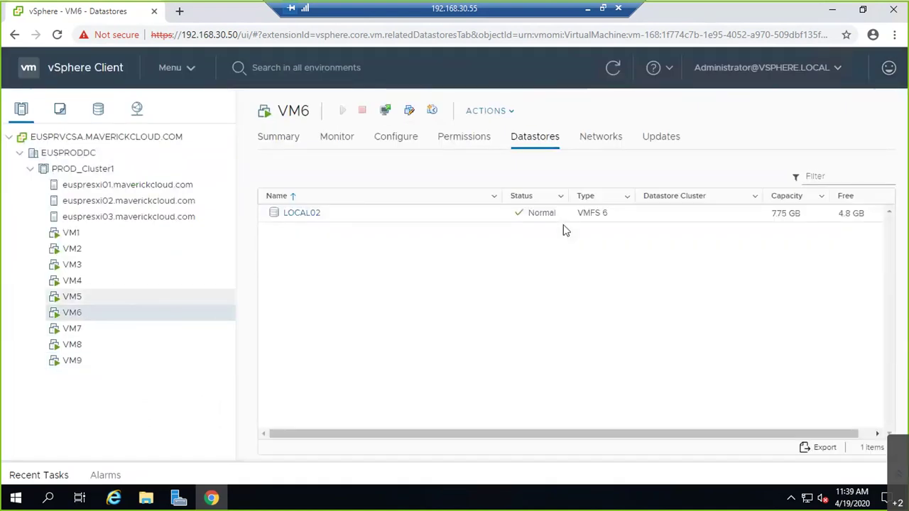
Step: Retry moving VM6's storage to LUN10 with thin-provisioned disk format
{"action": "right_click", "coordinate": [81, 321]}
{"action": "left_click", "coordinate": [146, 172]}
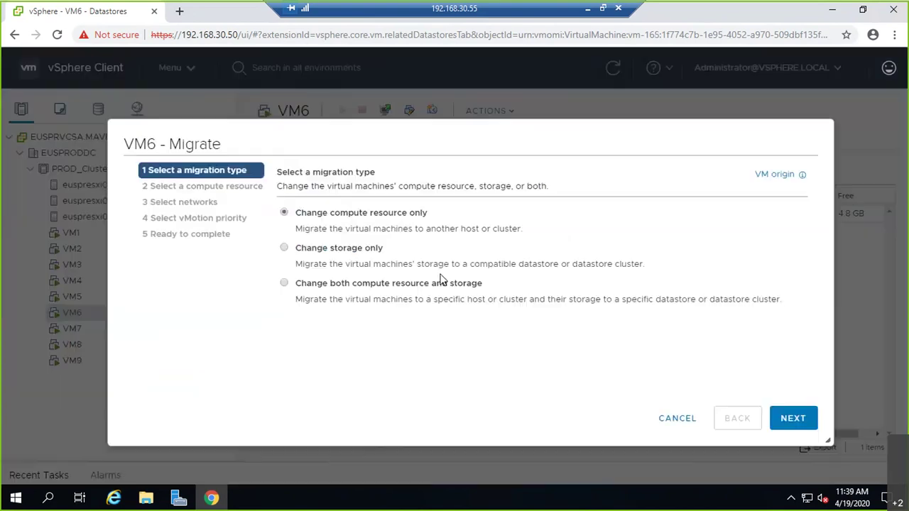
{"action": "left_click", "coordinate": [369, 248]}
{"action": "left_click", "coordinate": [793, 425]}
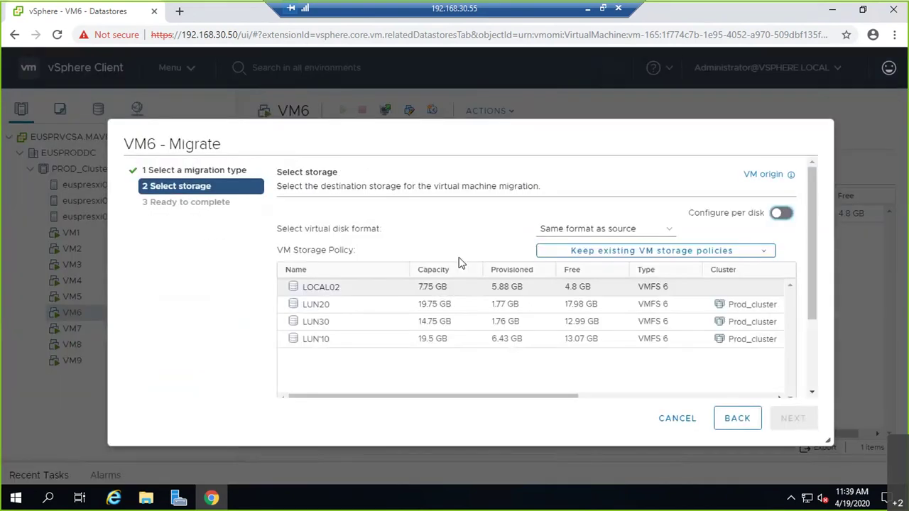
{"action": "left_click", "coordinate": [605, 229]}
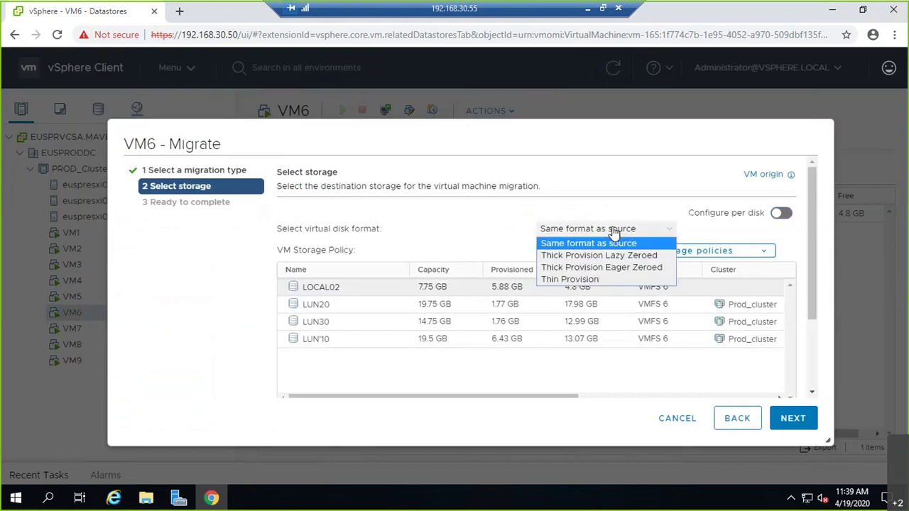
{"action": "left_click", "coordinate": [594, 279]}
{"action": "left_click", "coordinate": [325, 333]}
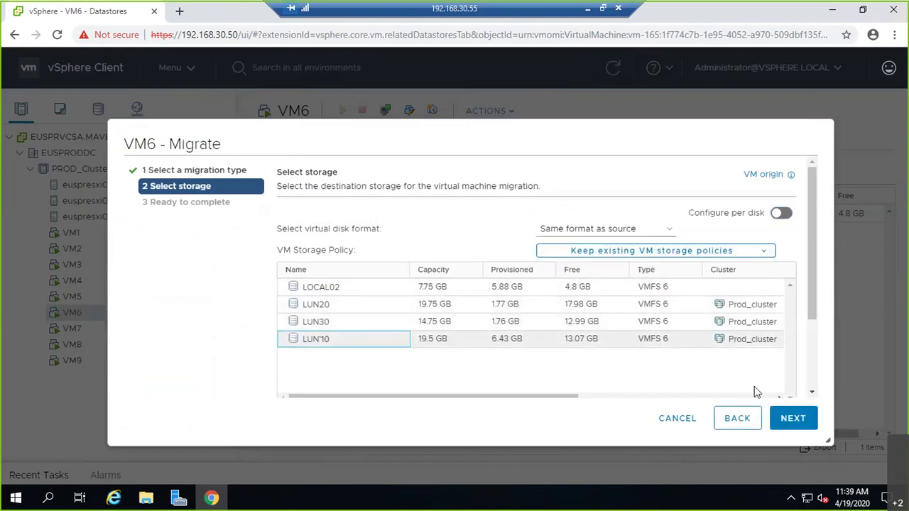
{"action": "left_click", "coordinate": [787, 418]}
{"action": "left_click", "coordinate": [788, 418]}
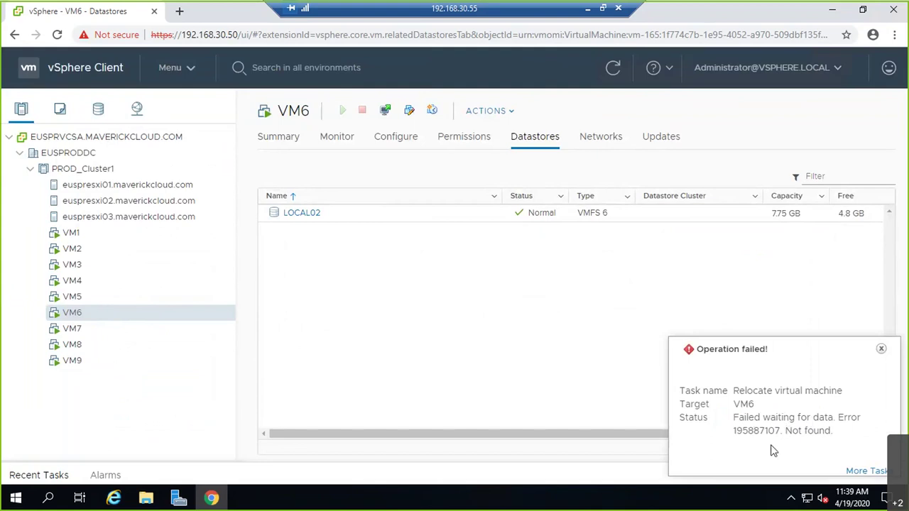
Step: Review the failed VM6 Relocate task's error details in the task list, then return to Home
{"action": "left_click", "coordinate": [863, 471]}
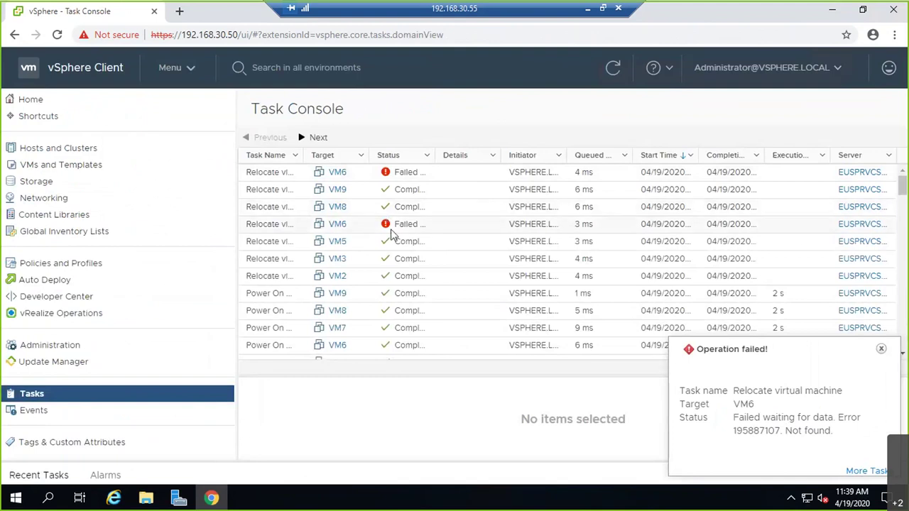
{"action": "left_click", "coordinate": [410, 225]}
{"action": "scroll", "coordinate": [441, 389], "scroll_direction": "down", "scroll_amount": 2}
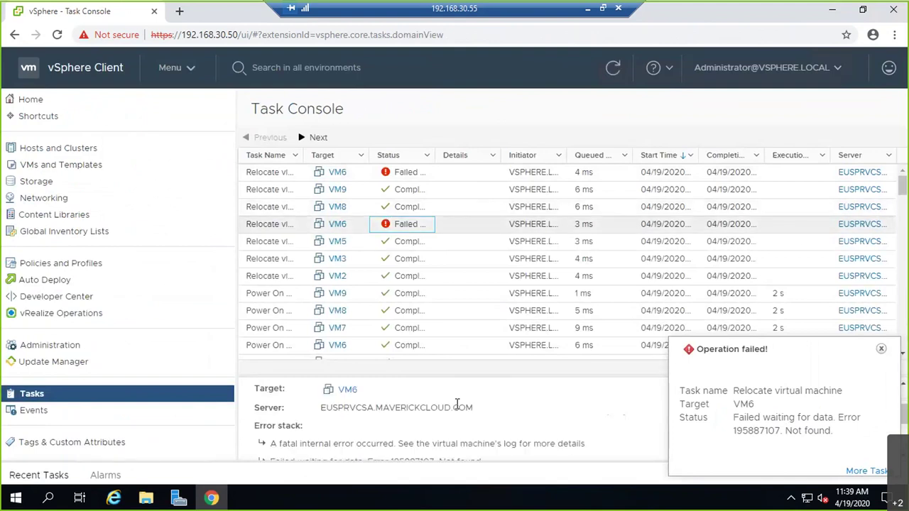
{"action": "scroll", "coordinate": [486, 429], "scroll_direction": "down", "scroll_amount": 2}
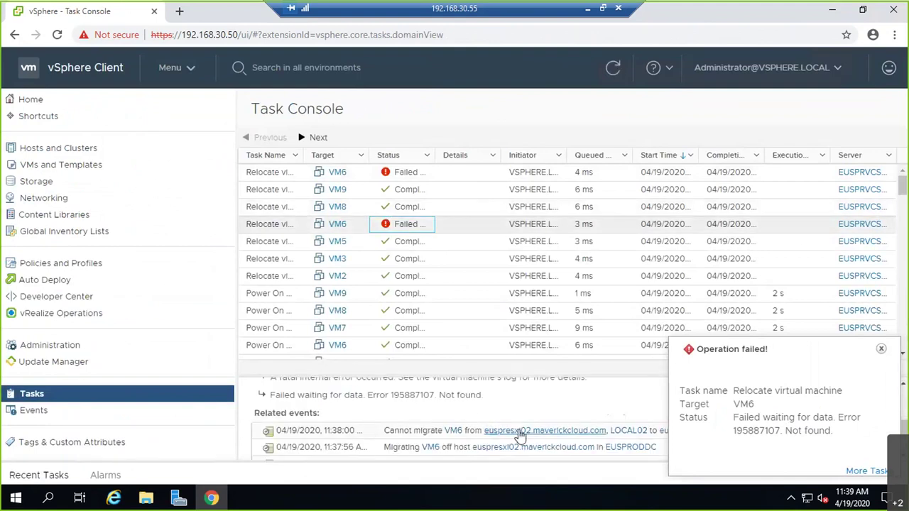
{"action": "scroll", "coordinate": [568, 440], "scroll_direction": "up", "scroll_amount": 3}
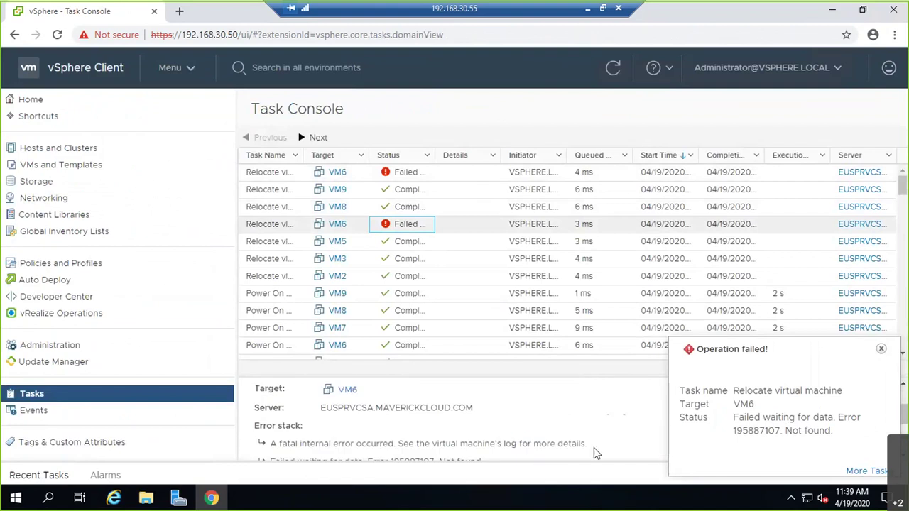
{"action": "left_click", "coordinate": [880, 349]}
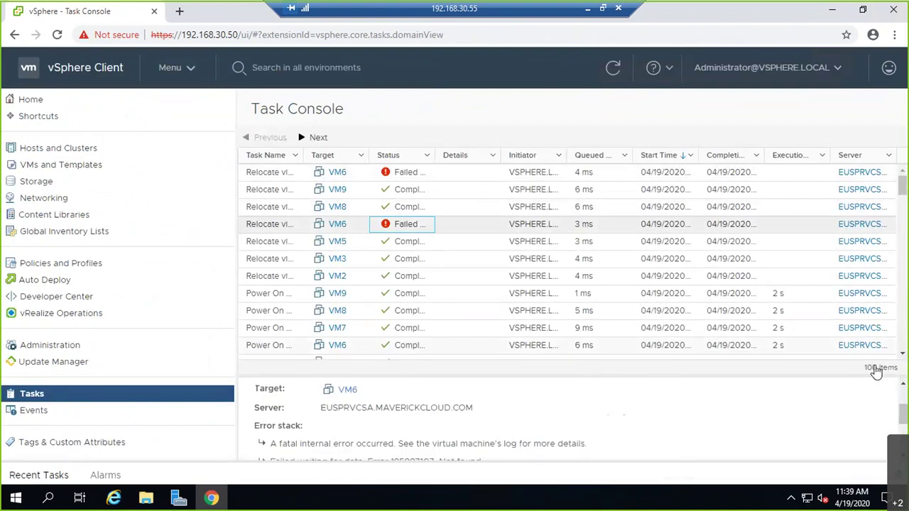
{"action": "scroll", "coordinate": [568, 419], "scroll_direction": "down", "scroll_amount": 2}
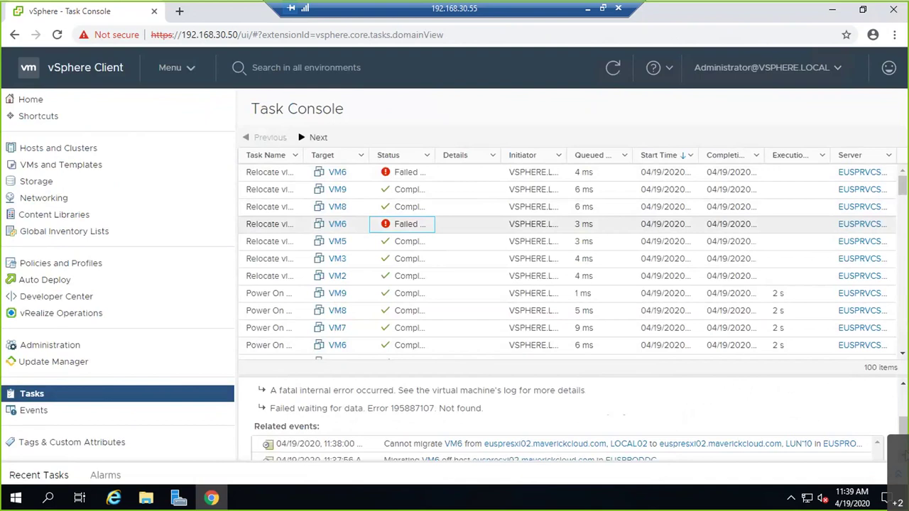
{"action": "scroll", "coordinate": [568, 418], "scroll_direction": "down", "scroll_amount": 1}
{"action": "scroll", "coordinate": [568, 419], "scroll_direction": "down", "scroll_amount": 1}
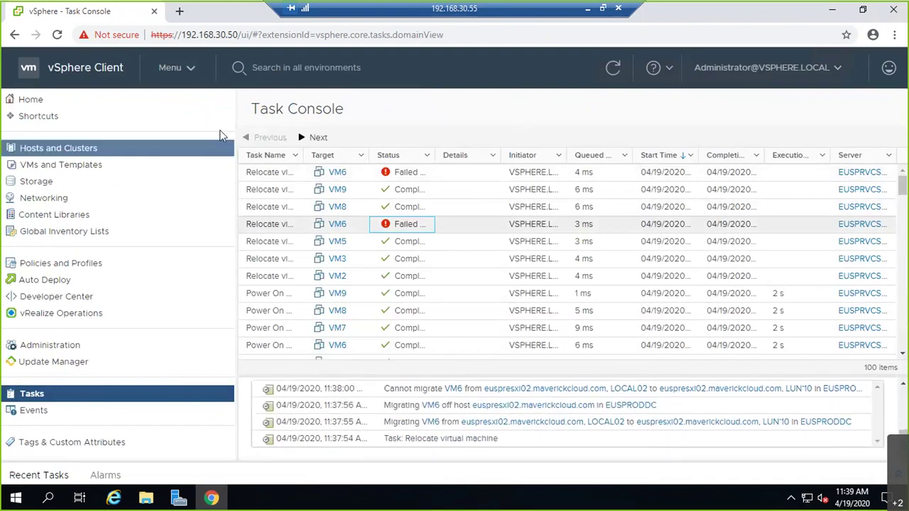
{"action": "left_click", "coordinate": [36, 103]}
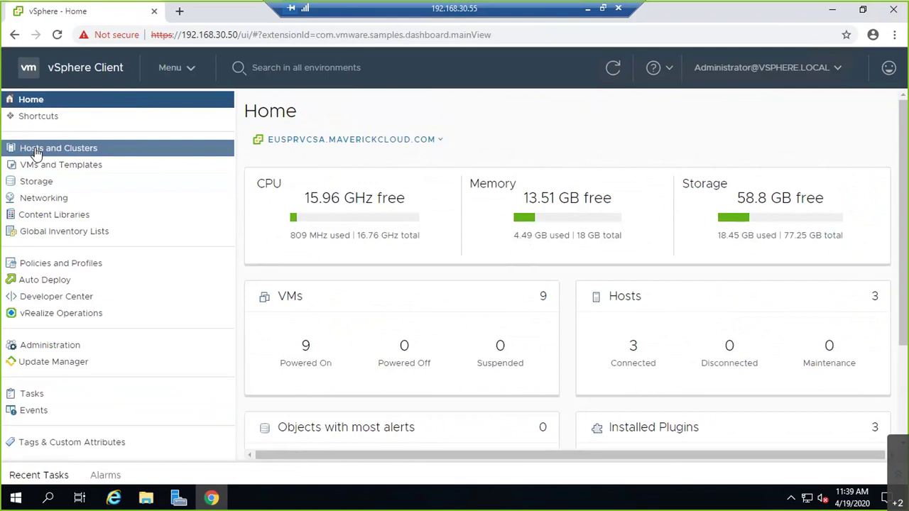
Step: In Hosts and Clusters, check the datastores used by VM5 and VM4
{"action": "left_click", "coordinate": [99, 150]}
{"action": "left_click", "coordinate": [95, 296]}
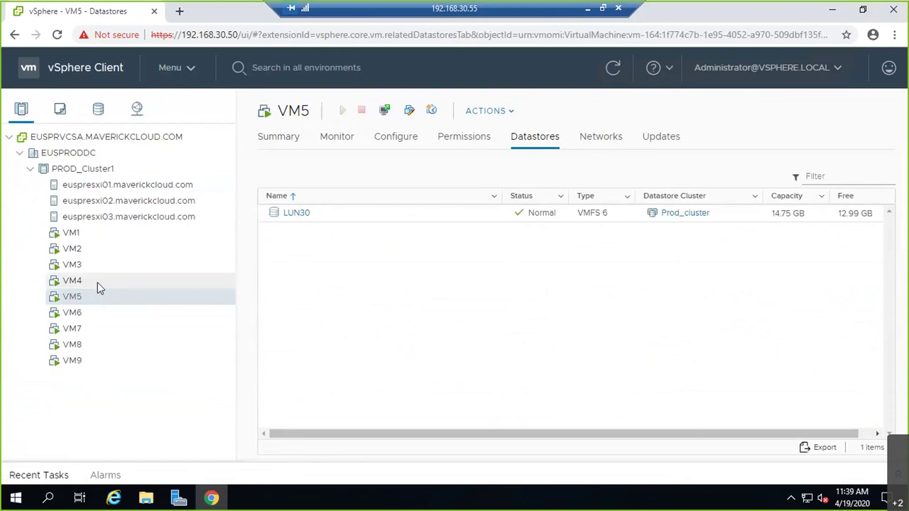
{"action": "left_click", "coordinate": [97, 282]}
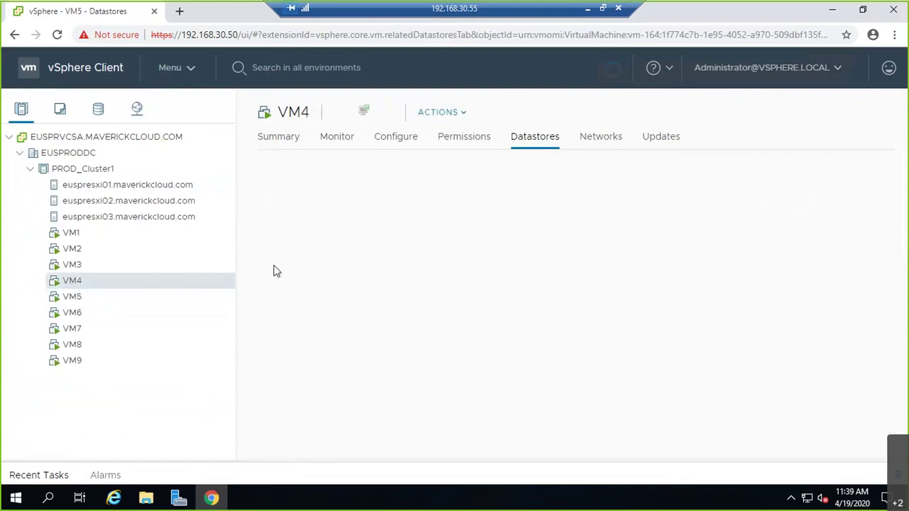
Step: Start a storage-only migration of VM4 to the LUN10 datastore
{"action": "right_click", "coordinate": [59, 285]}
{"action": "left_click", "coordinate": [211, 245]}
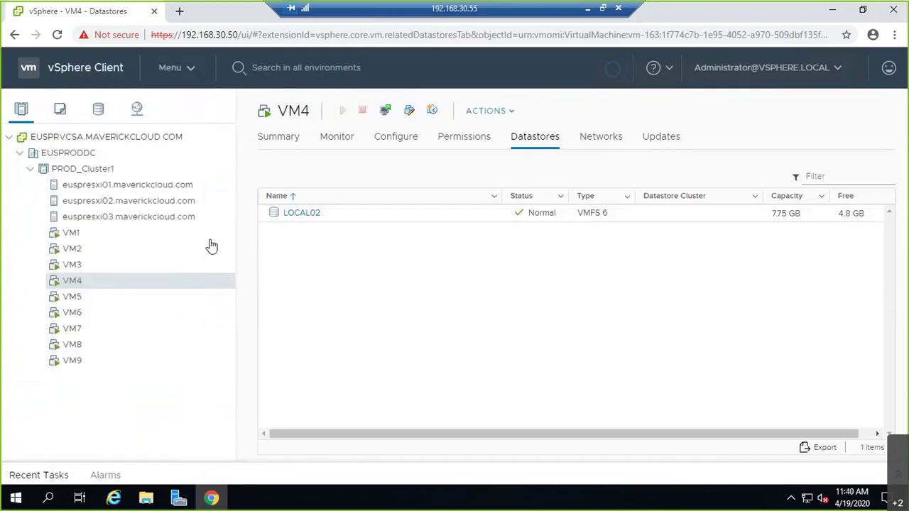
{"action": "left_click", "coordinate": [370, 250]}
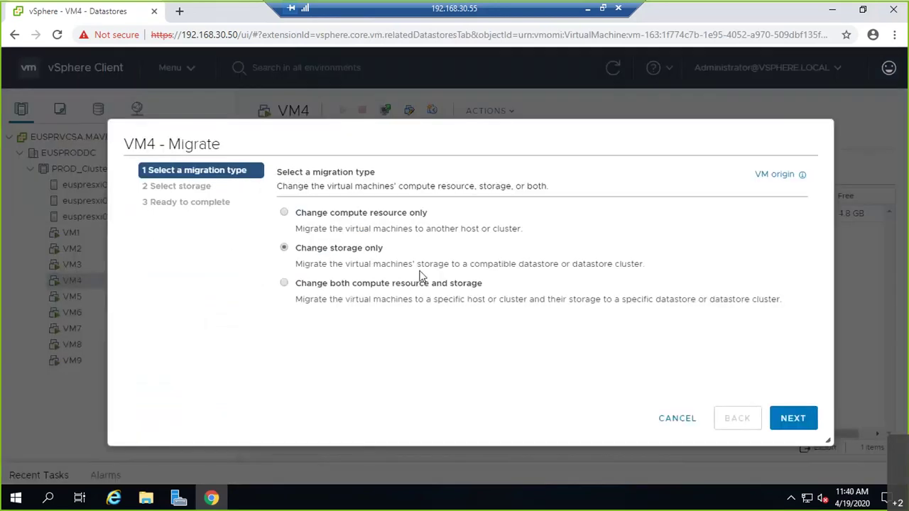
{"action": "left_click", "coordinate": [795, 419]}
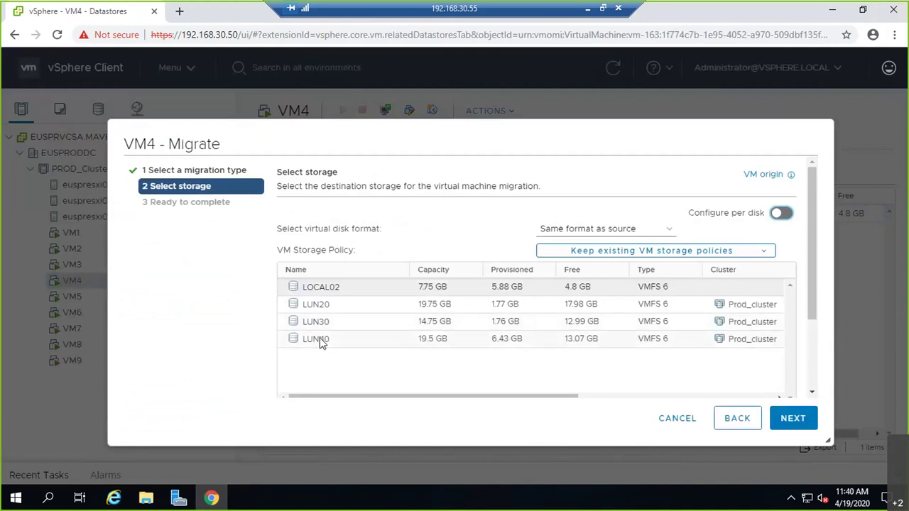
{"action": "left_click", "coordinate": [320, 341]}
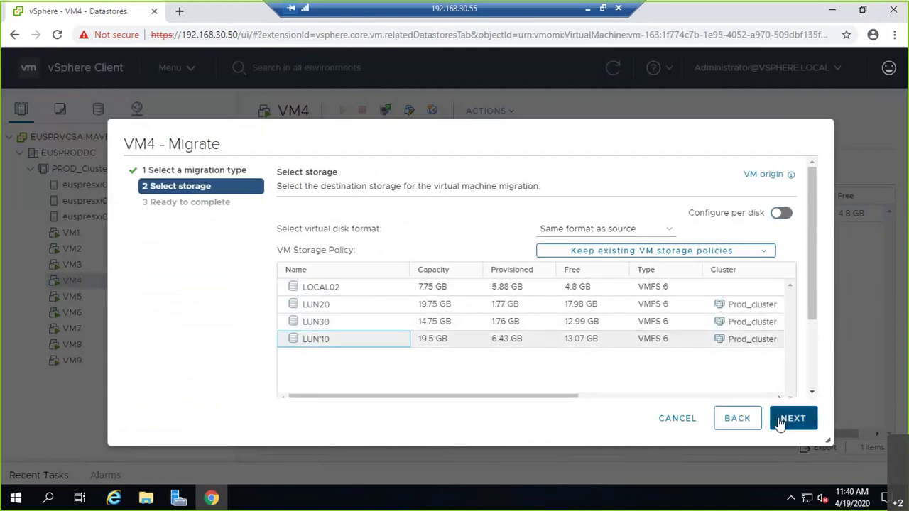
{"action": "left_click", "coordinate": [781, 423]}
{"action": "left_click", "coordinate": [781, 422]}
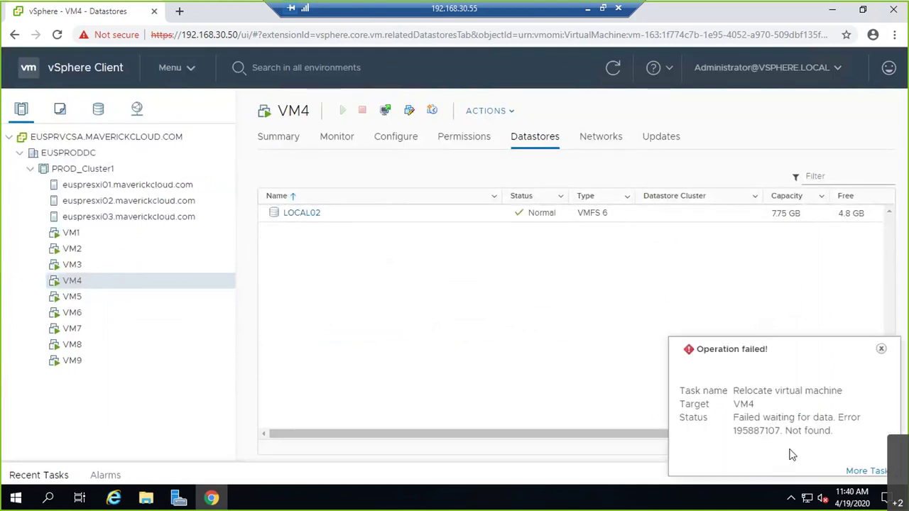
Step: Retry VM4's storage-only migration, switching the destination from LUN30 to LUN20
{"action": "right_click", "coordinate": [130, 289]}
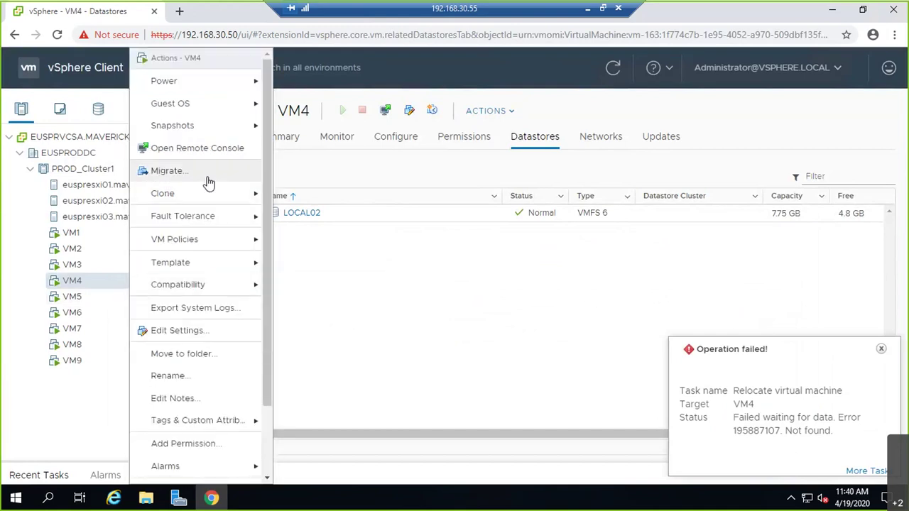
{"action": "left_click", "coordinate": [208, 183]}
{"action": "left_click", "coordinate": [384, 248]}
{"action": "left_click", "coordinate": [880, 348]}
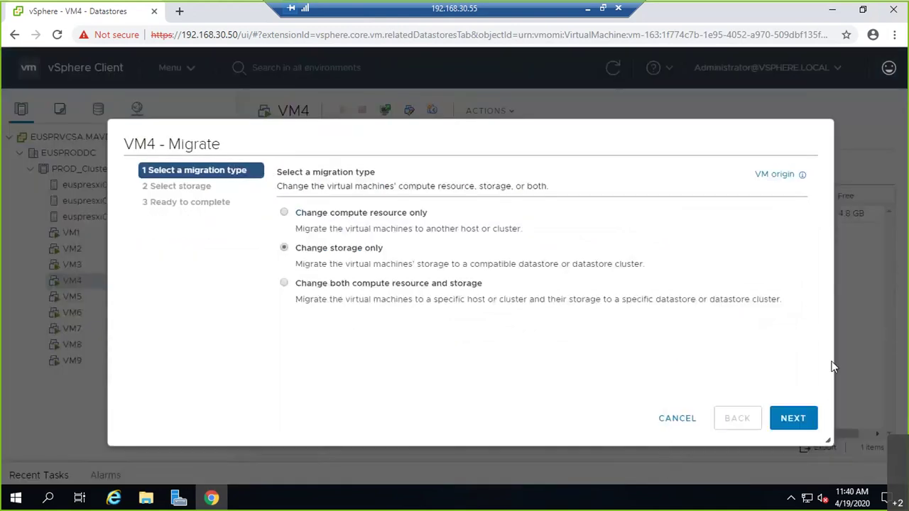
{"action": "left_click", "coordinate": [785, 421]}
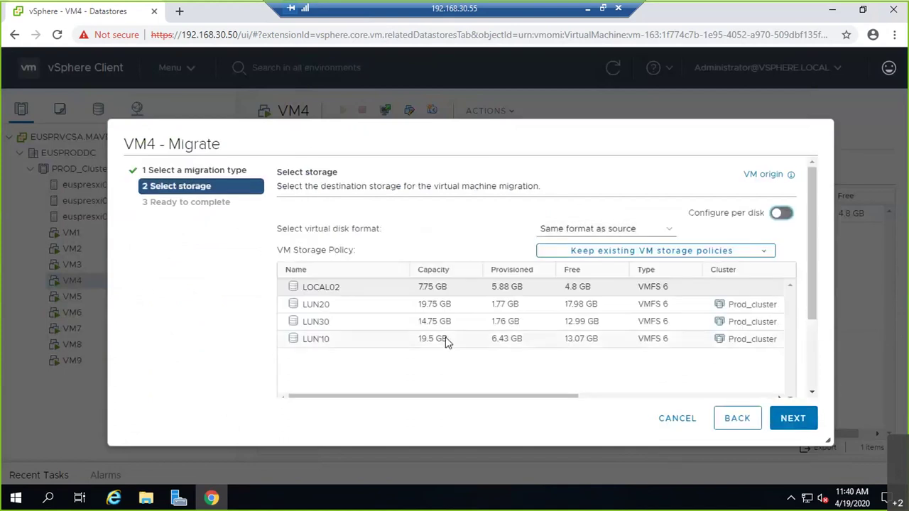
{"action": "left_click", "coordinate": [514, 327]}
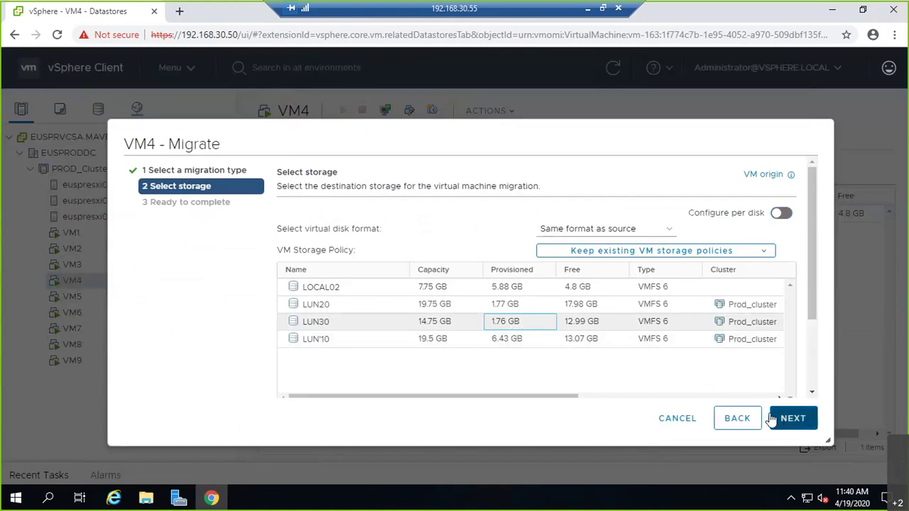
{"action": "left_click", "coordinate": [528, 311]}
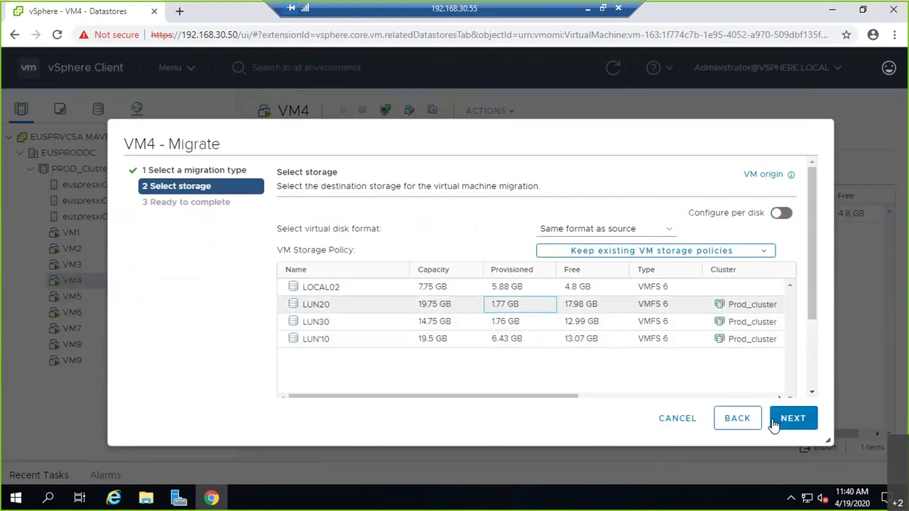
{"action": "left_click", "coordinate": [798, 427]}
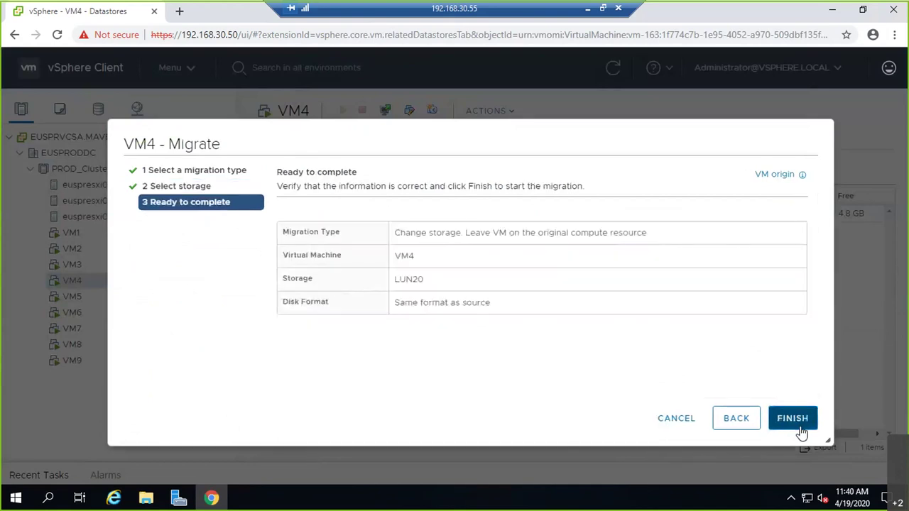
{"action": "left_click", "coordinate": [796, 422]}
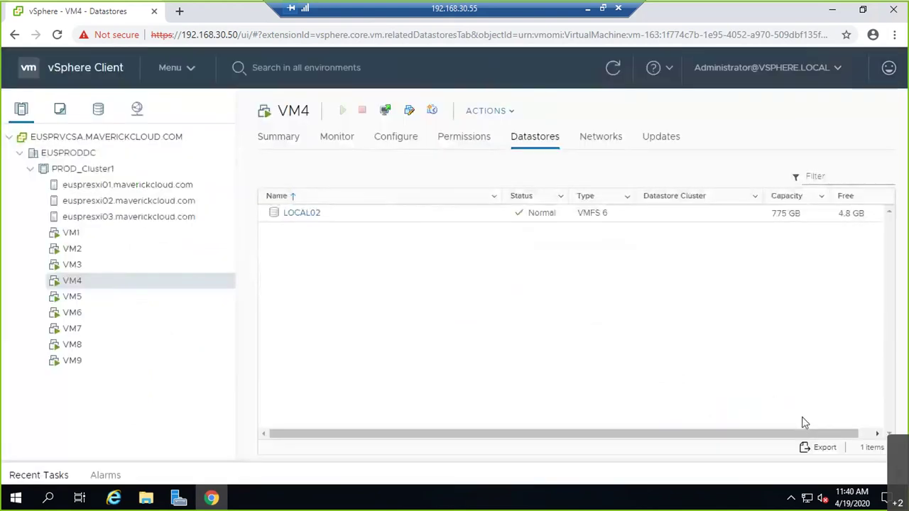
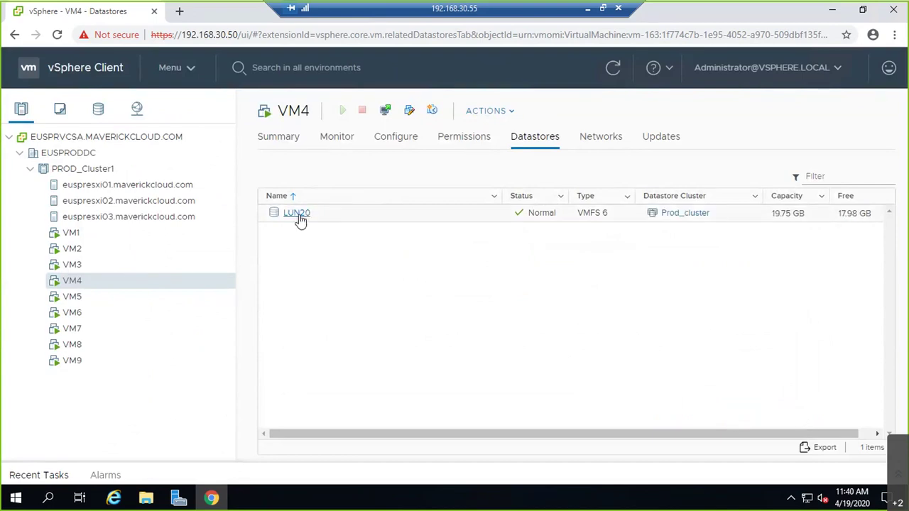
Step: In the Storage view, delete the Prod_cluster datastore cluster
{"action": "left_click", "coordinate": [91, 108]}
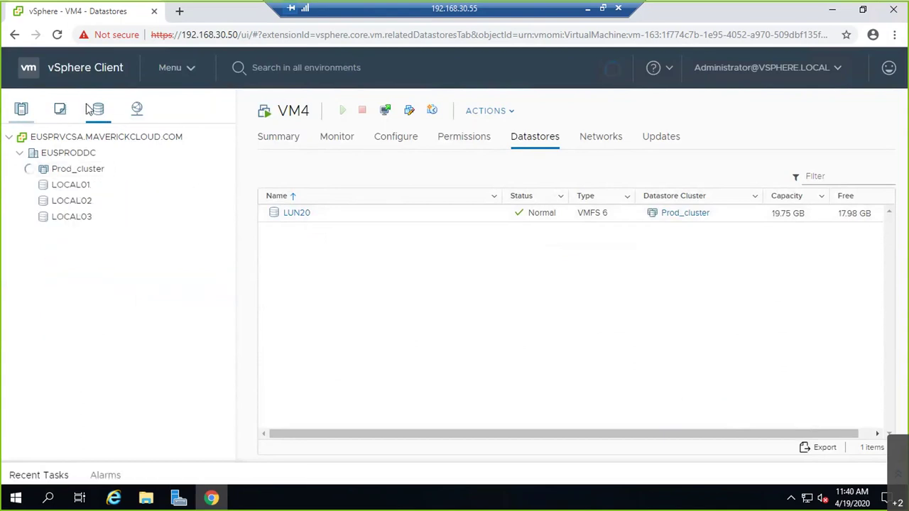
{"action": "right_click", "coordinate": [81, 172]}
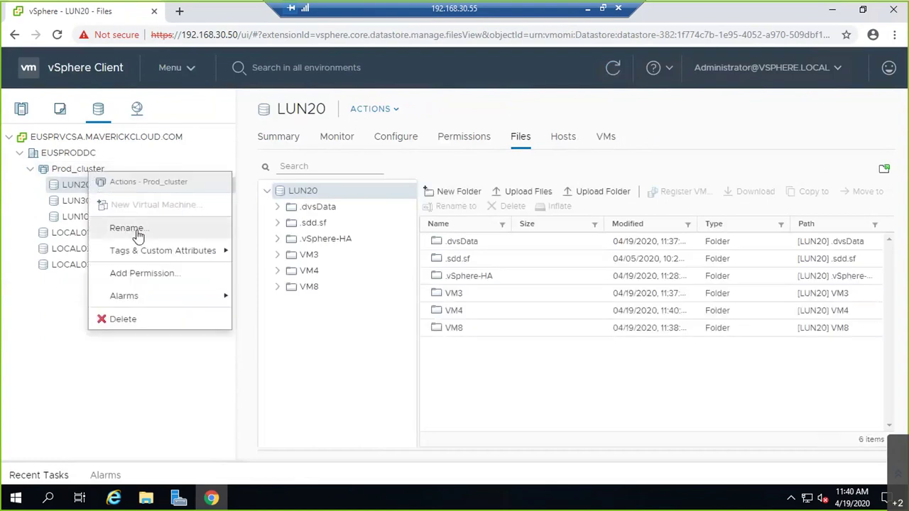
{"action": "left_click", "coordinate": [152, 321]}
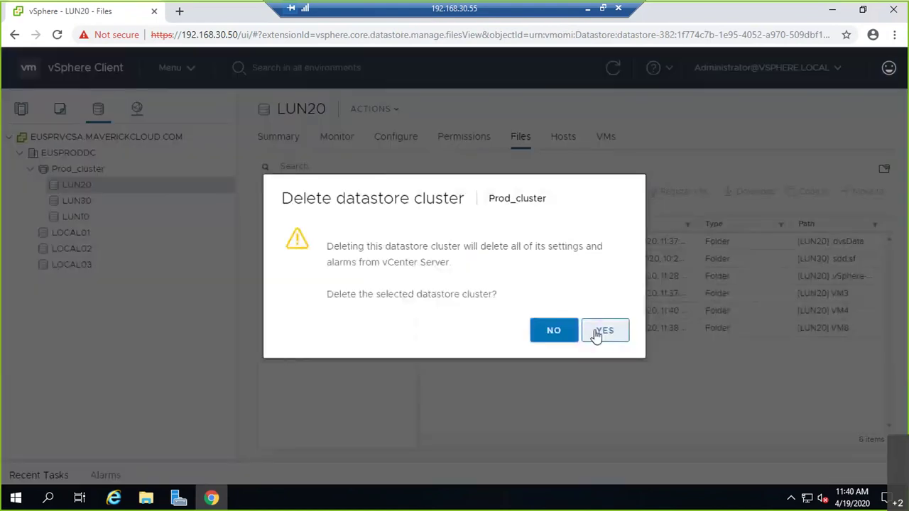
{"action": "left_click", "coordinate": [596, 332]}
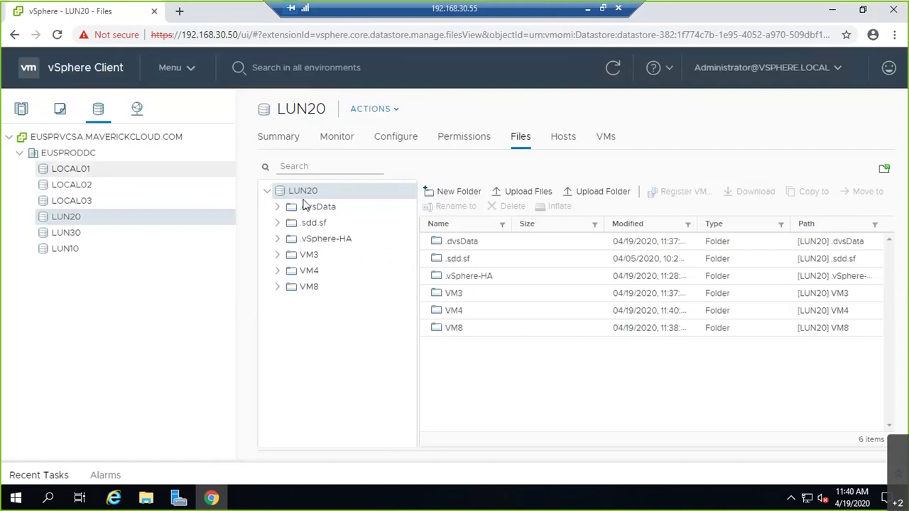
Step: Browse the files on datastores LUN10, LUN30, LUN20, LOCAL01, LOCAL02 and LOCAL03
{"action": "left_click", "coordinate": [71, 248]}
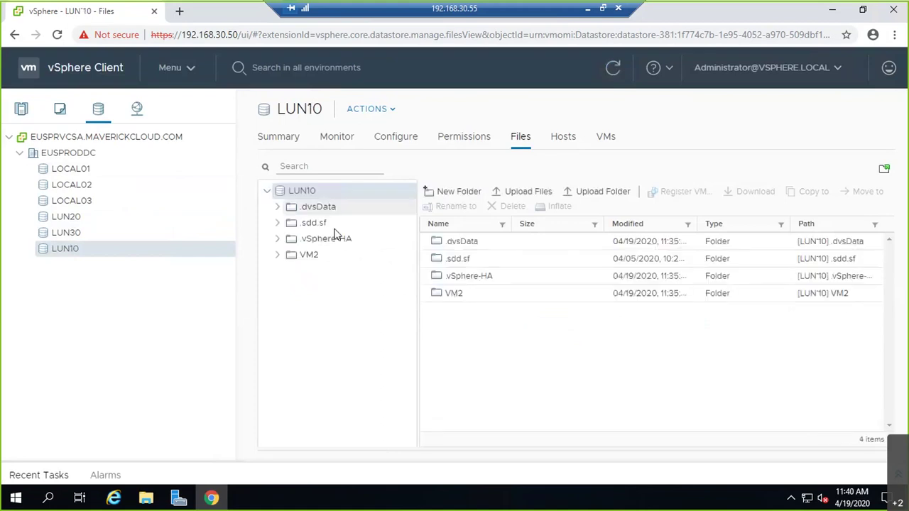
{"action": "left_click", "coordinate": [45, 235]}
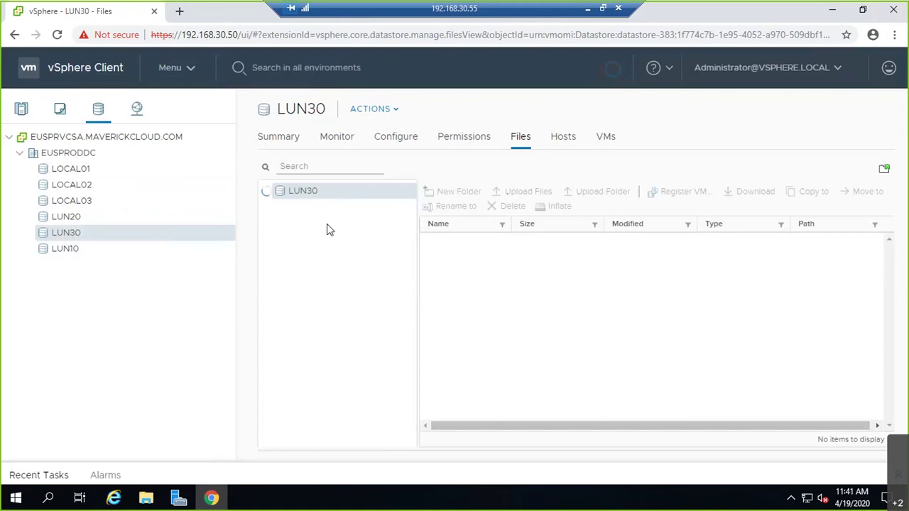
{"action": "left_click", "coordinate": [89, 221]}
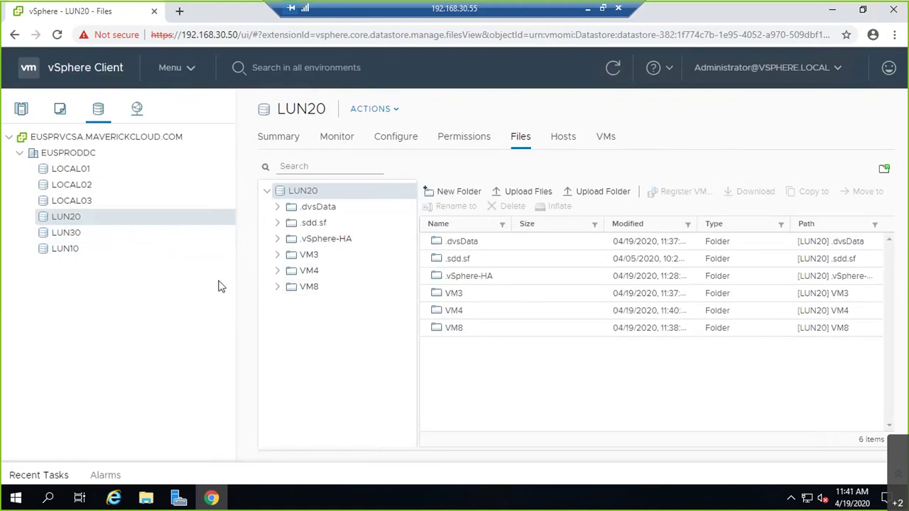
{"action": "left_click", "coordinate": [103, 174]}
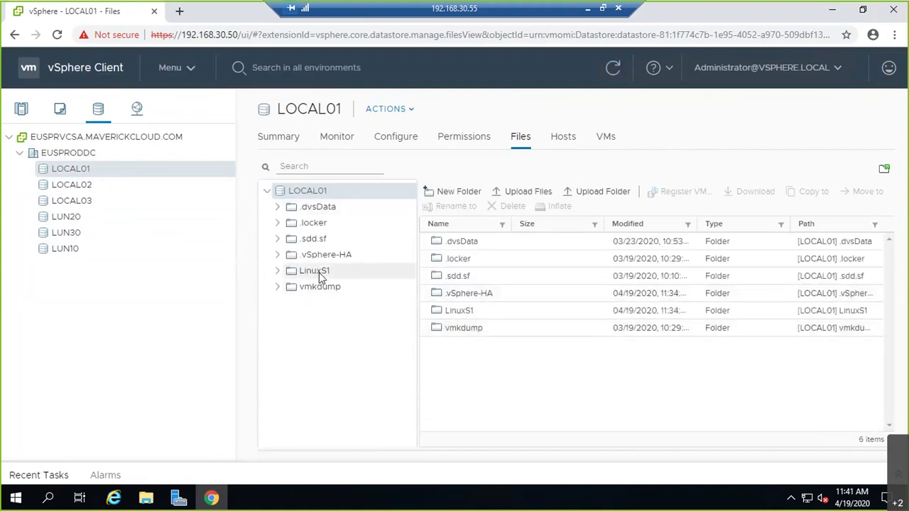
{"action": "left_click", "coordinate": [130, 193]}
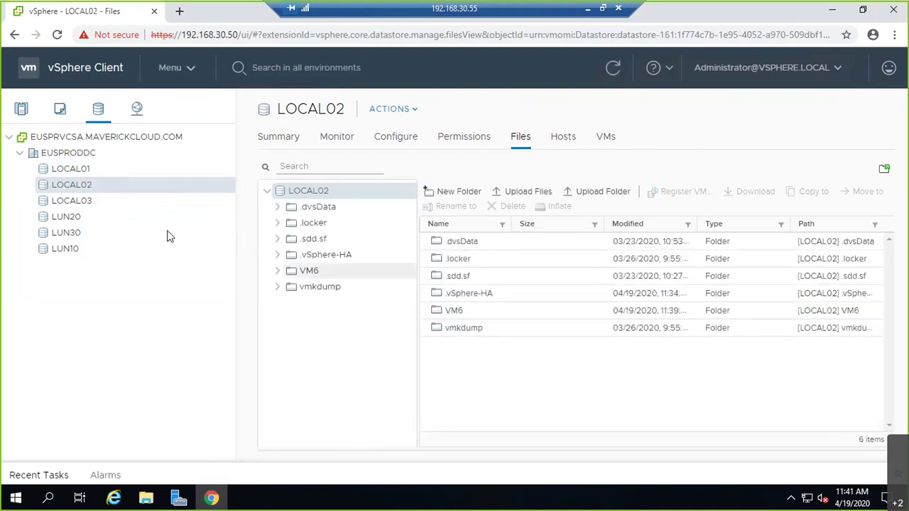
{"action": "left_click", "coordinate": [162, 202]}
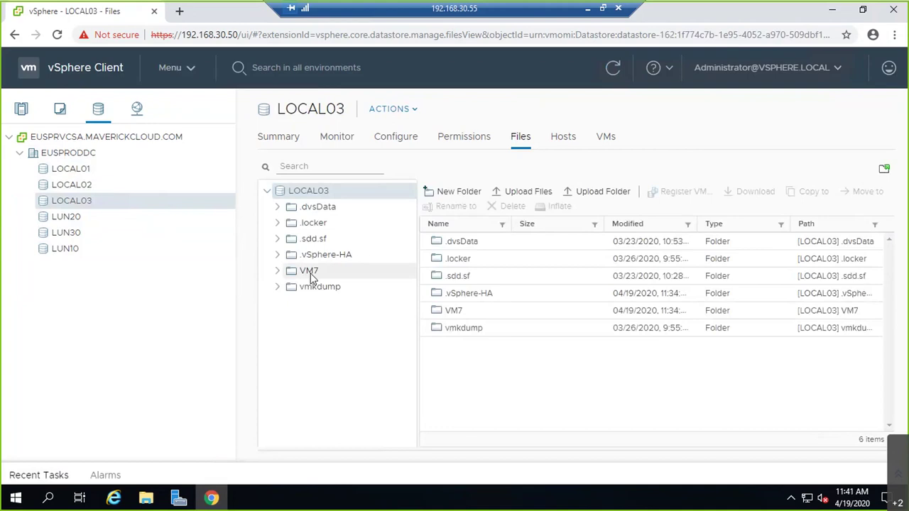
{"action": "left_click", "coordinate": [74, 186]}
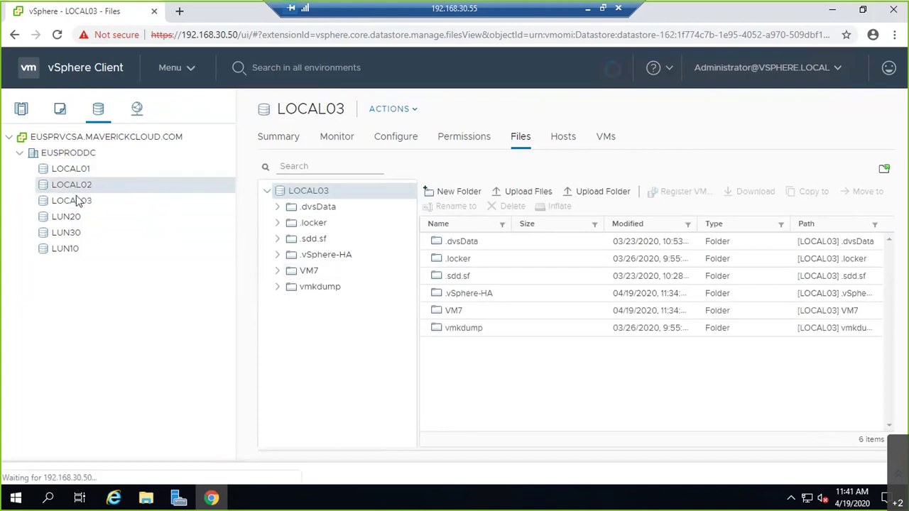
{"action": "left_click", "coordinate": [76, 200]}
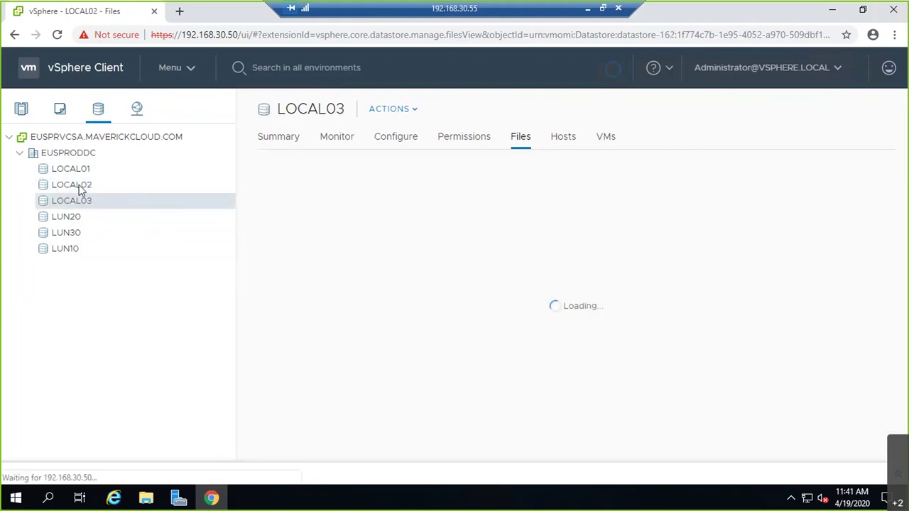
{"action": "left_click", "coordinate": [78, 171]}
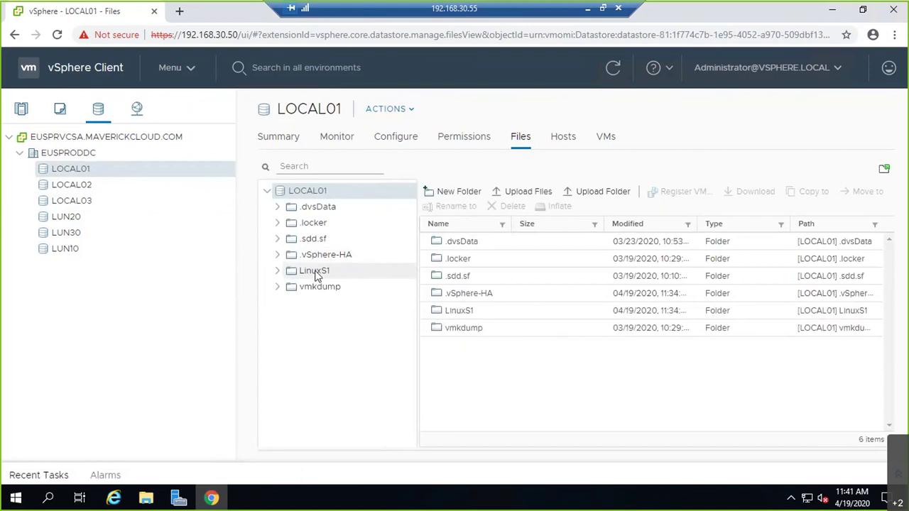
Step: Return to Hosts and Clusters and show VM1's Datastores tab listing LOCAL01
{"action": "left_click", "coordinate": [24, 119]}
{"action": "left_click", "coordinate": [95, 222]}
{"action": "left_click", "coordinate": [90, 235]}
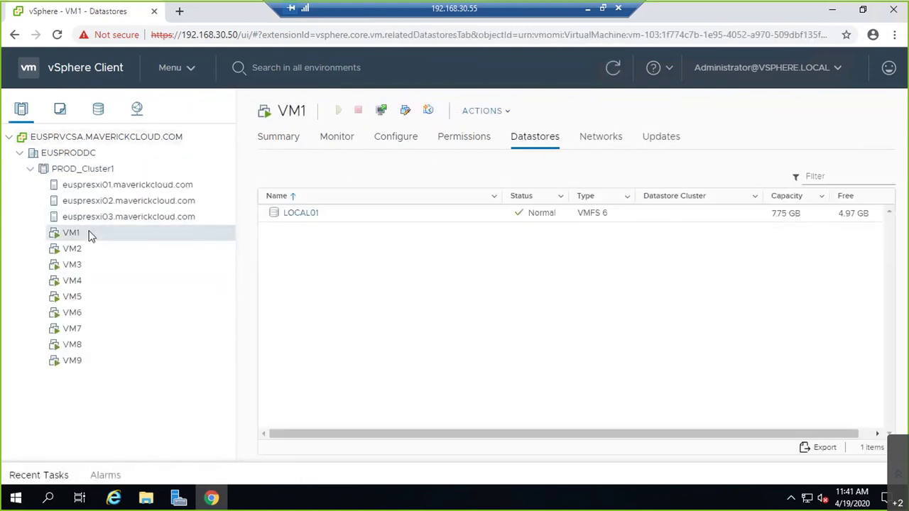
Step: Try migrating VM1's storage to LUN10 with thin provisioning, then dismiss the failure notice
{"action": "right_click", "coordinate": [90, 235]}
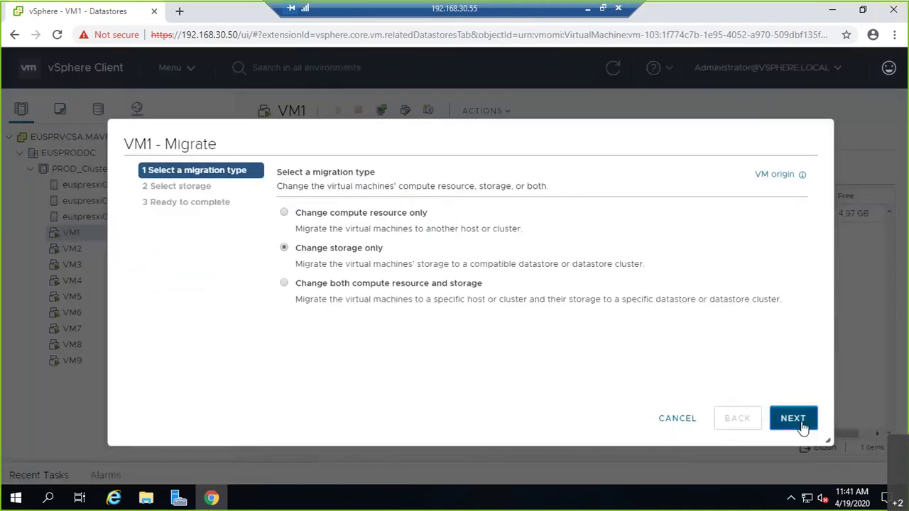
{"action": "left_click", "coordinate": [800, 423]}
{"action": "left_click", "coordinate": [315, 339]}
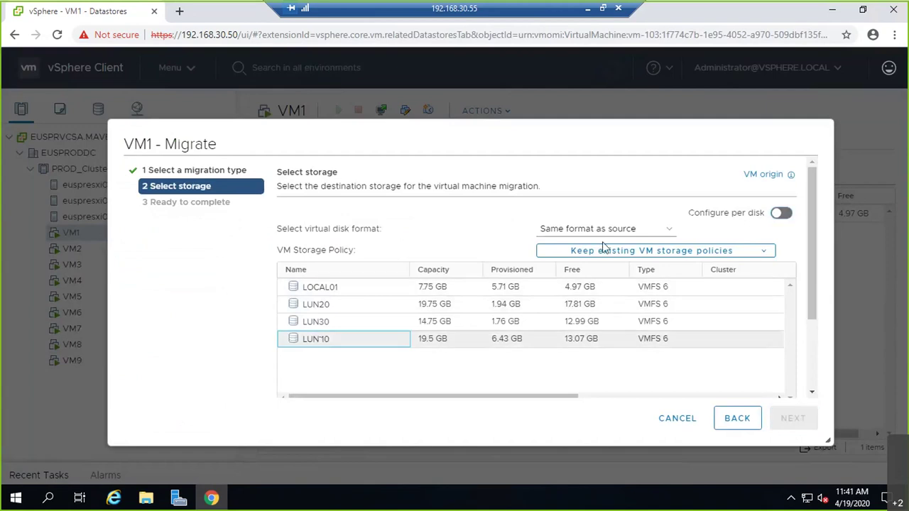
{"action": "left_click", "coordinate": [604, 229]}
{"action": "left_click", "coordinate": [561, 278]}
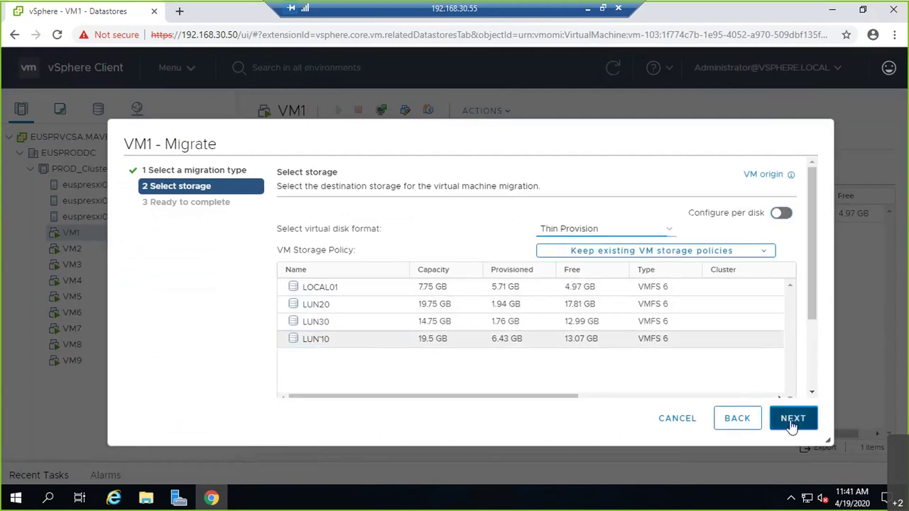
{"action": "left_click", "coordinate": [793, 423]}
{"action": "left_click", "coordinate": [793, 419]}
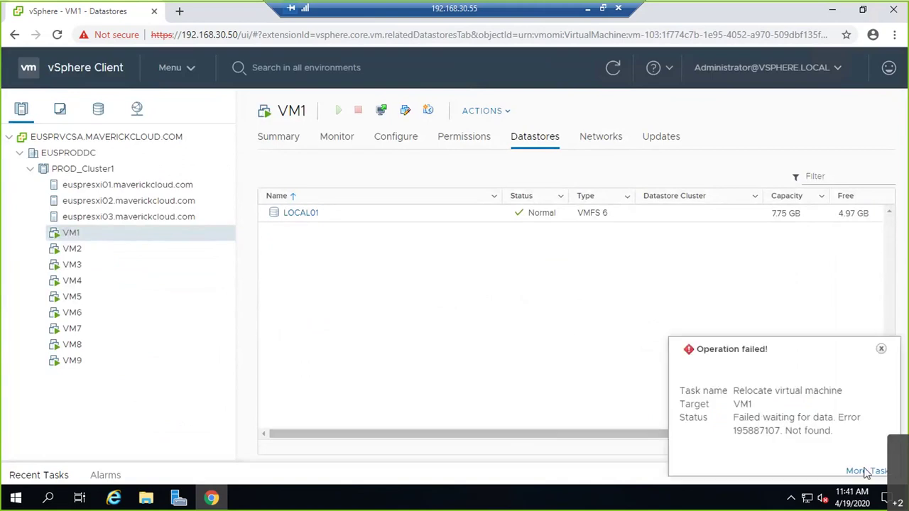
{"action": "left_click", "coordinate": [880, 348]}
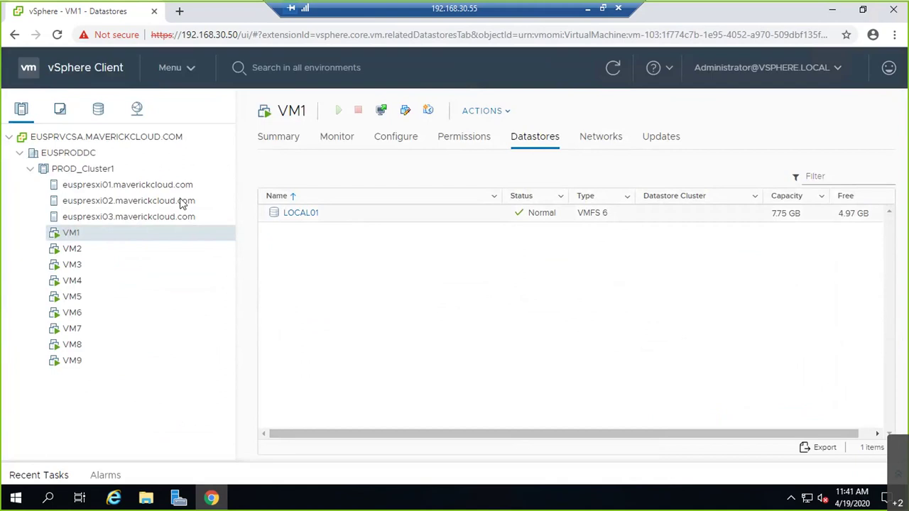
Step: Migrate only VM1's storage to LUN20 using the Thin Provision disk format
{"action": "right_click", "coordinate": [110, 235]}
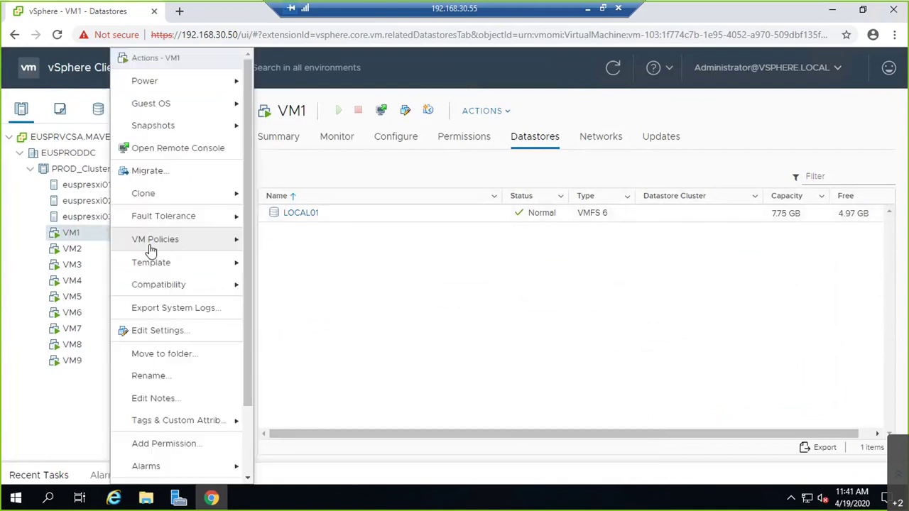
{"action": "left_click", "coordinate": [202, 176]}
{"action": "left_click", "coordinate": [370, 248]}
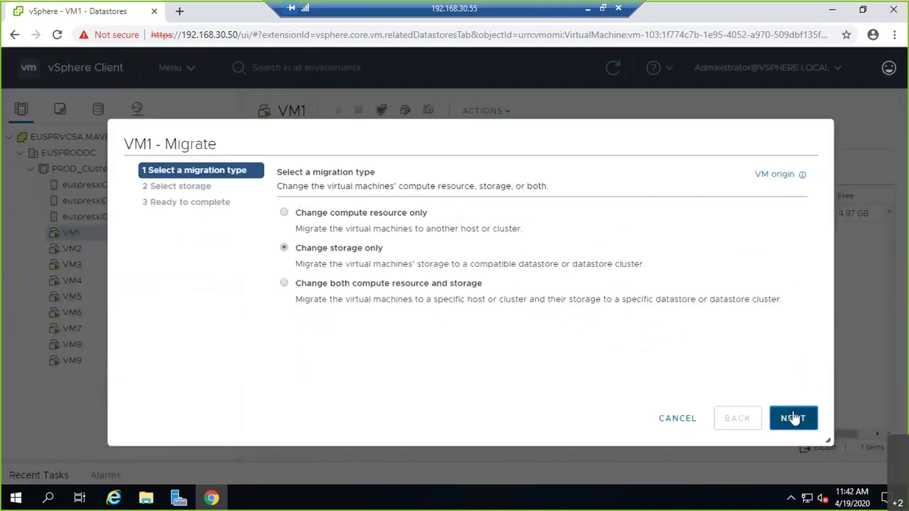
{"action": "left_click", "coordinate": [793, 418]}
{"action": "left_click", "coordinate": [321, 310]}
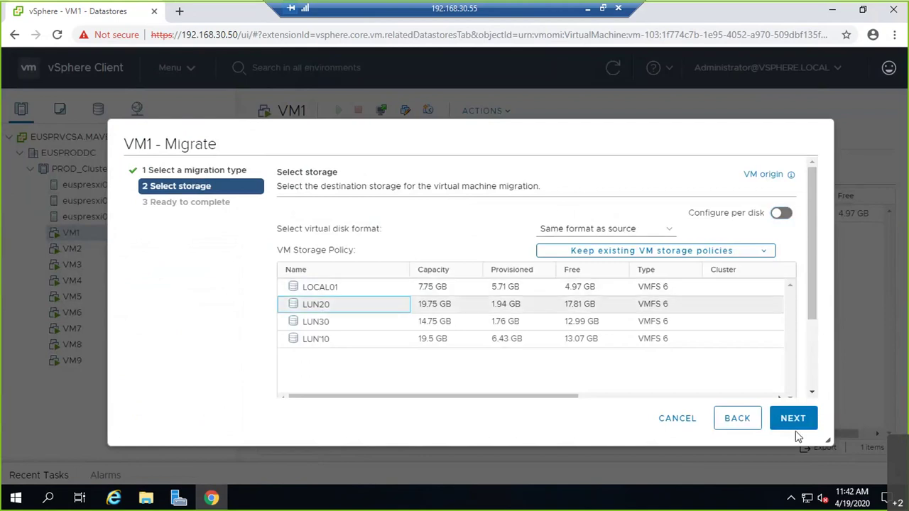
{"action": "left_click", "coordinate": [645, 228]}
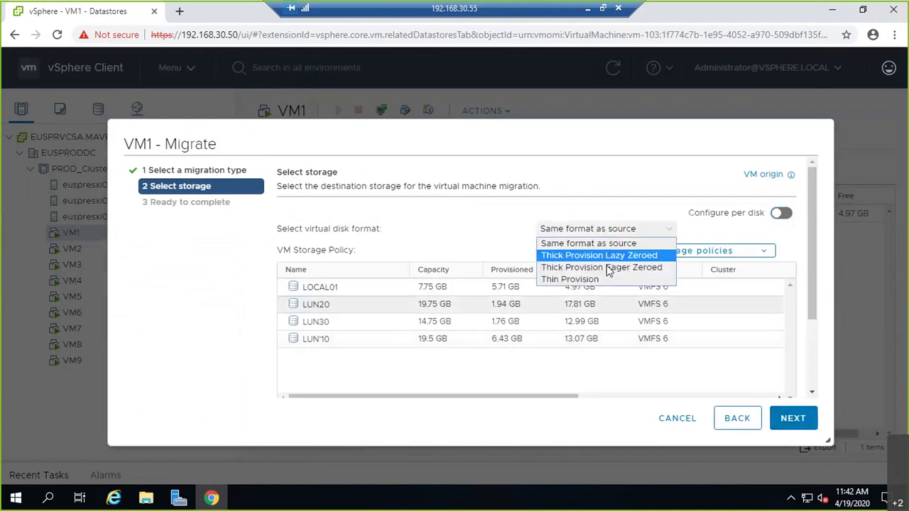
{"action": "left_click", "coordinate": [608, 280]}
{"action": "left_click", "coordinate": [793, 418]}
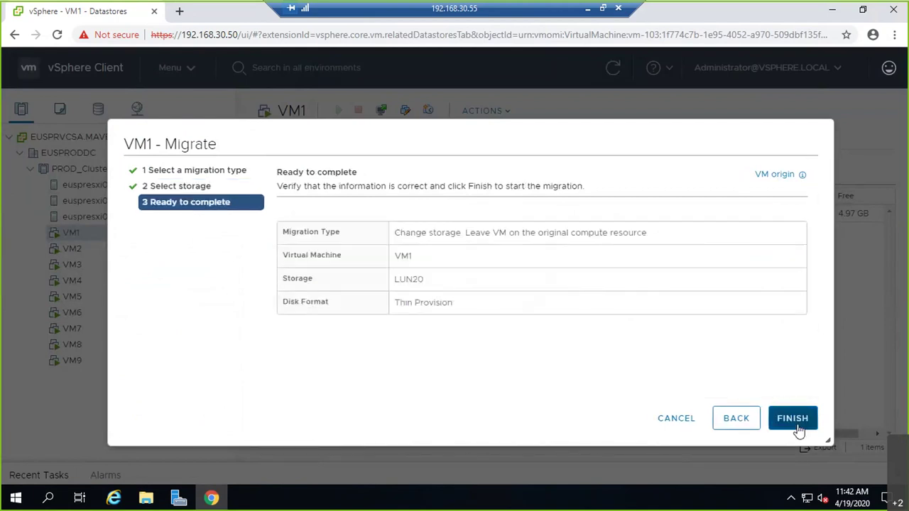
{"action": "left_click", "coordinate": [793, 418]}
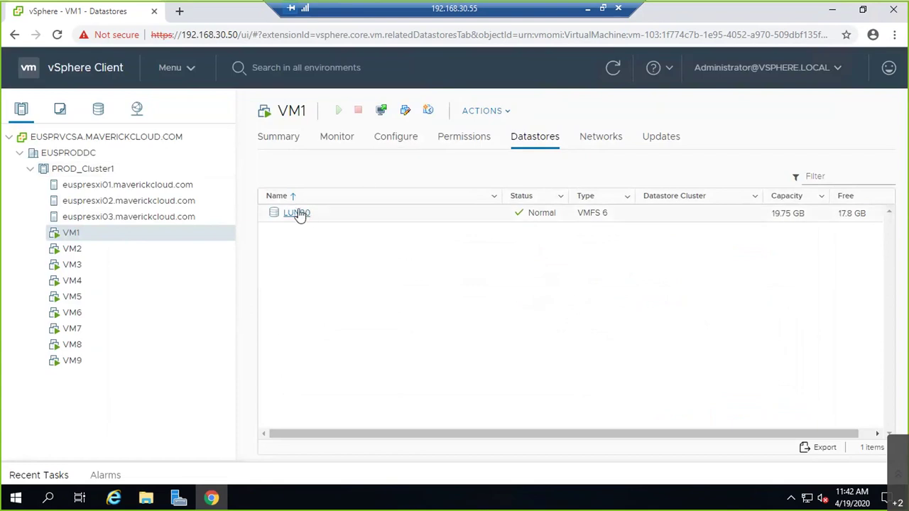
Step: Migrate only VM1's storage to the LOCAL01 datastore
{"action": "left_click", "coordinate": [70, 238]}
{"action": "right_click", "coordinate": [71, 238]}
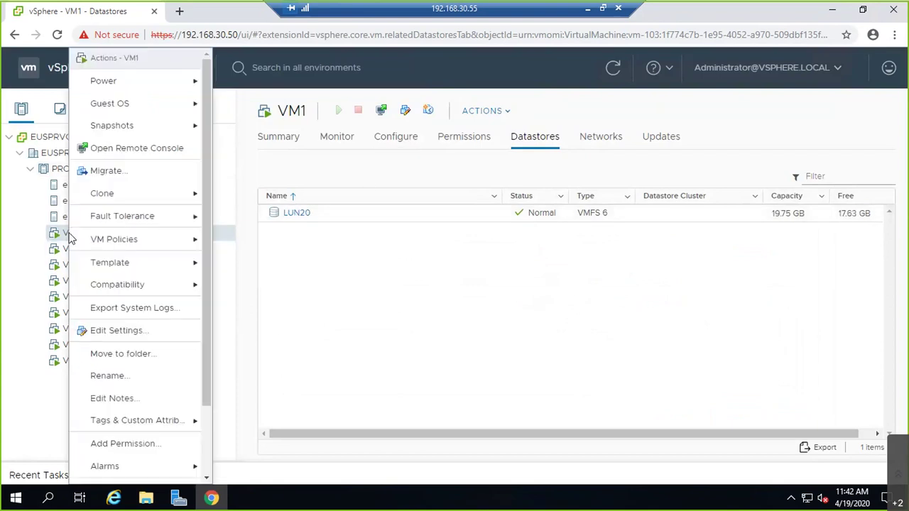
{"action": "left_click", "coordinate": [90, 171]}
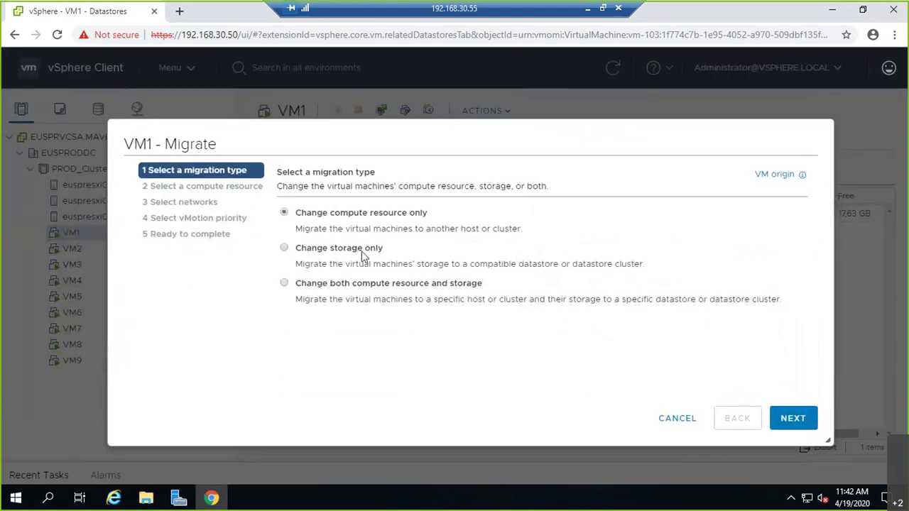
{"action": "left_click", "coordinate": [363, 249]}
{"action": "left_click", "coordinate": [780, 417]}
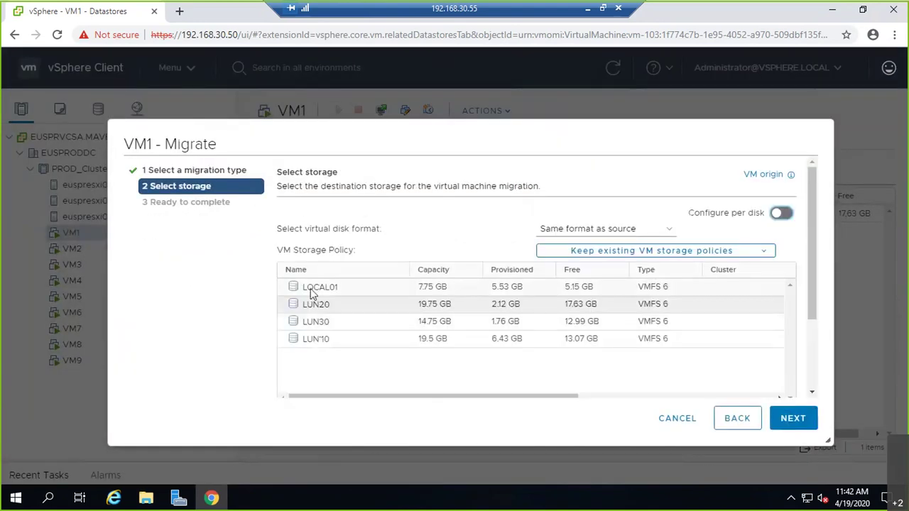
{"action": "left_click", "coordinate": [312, 286]}
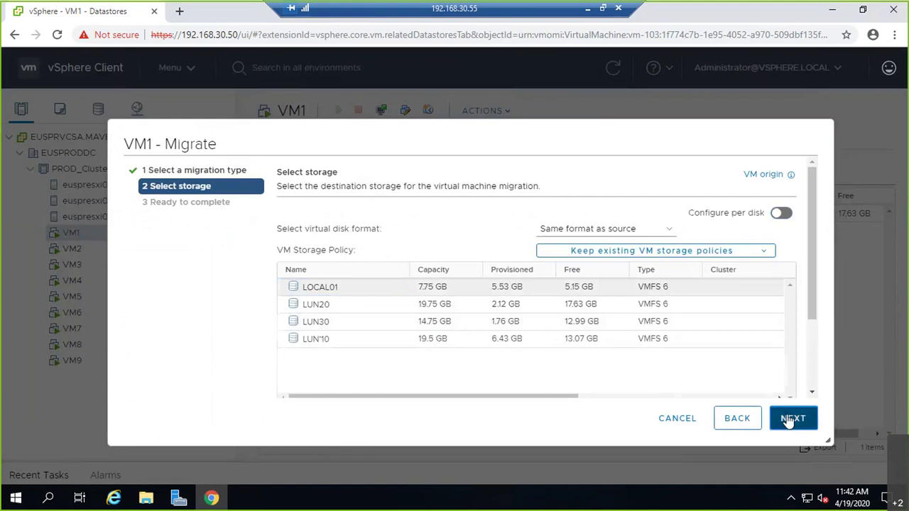
{"action": "left_click", "coordinate": [788, 418]}
{"action": "left_click", "coordinate": [795, 418]}
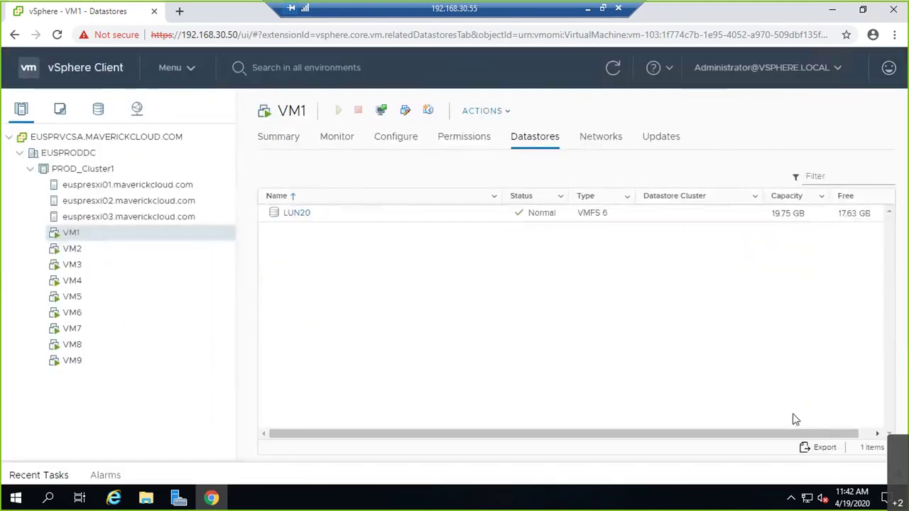
Step: Check Recent Tasks, then browse the VM1 folder in LOCAL01's files
{"action": "left_click", "coordinate": [61, 473]}
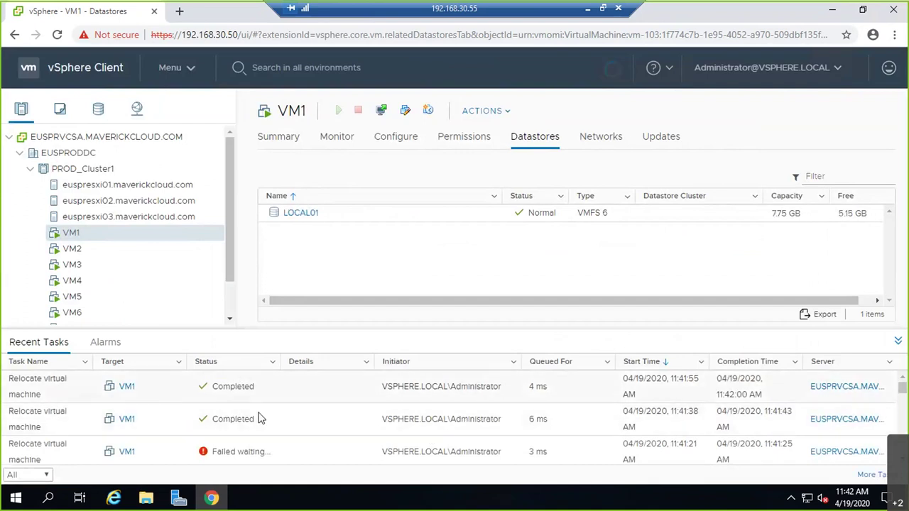
{"action": "left_click", "coordinate": [898, 341]}
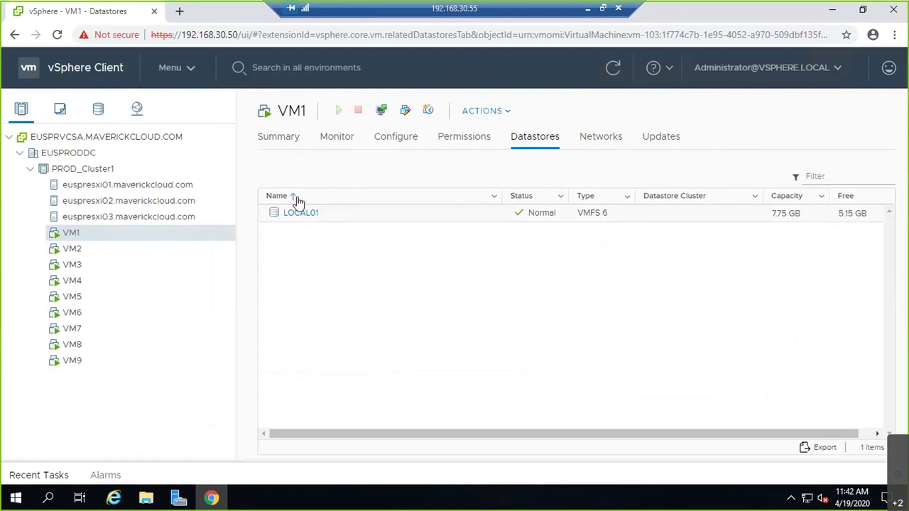
{"action": "left_click", "coordinate": [316, 213]}
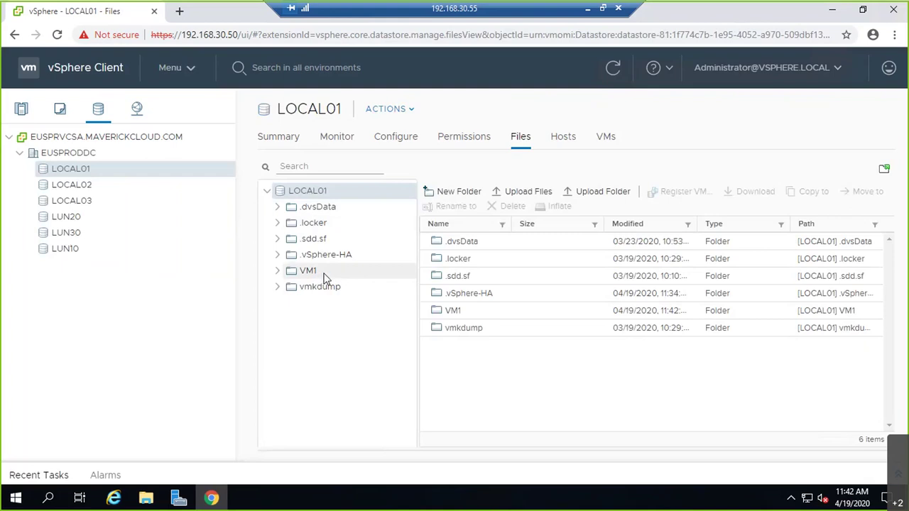
{"action": "left_click", "coordinate": [323, 274]}
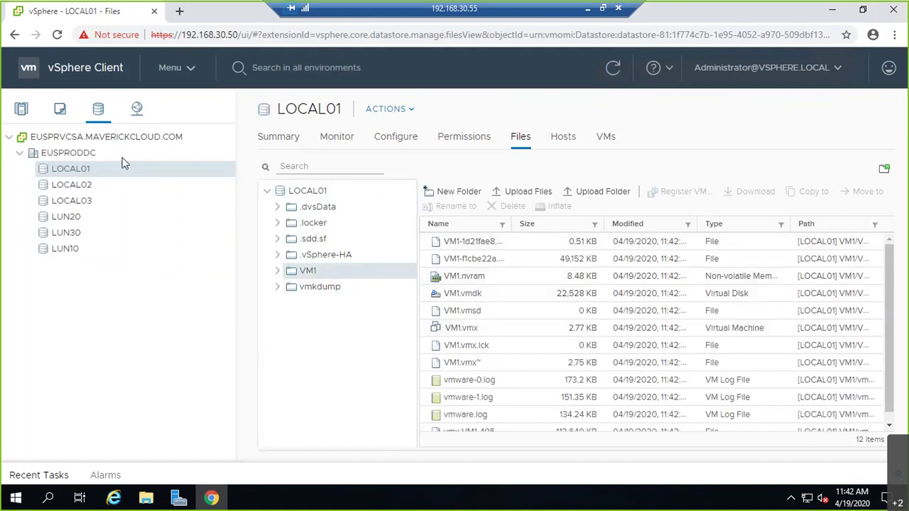
Step: Return to Hosts and Clusters, minimise the remote session and bring up the whiteboard sketch
{"action": "left_click", "coordinate": [24, 116]}
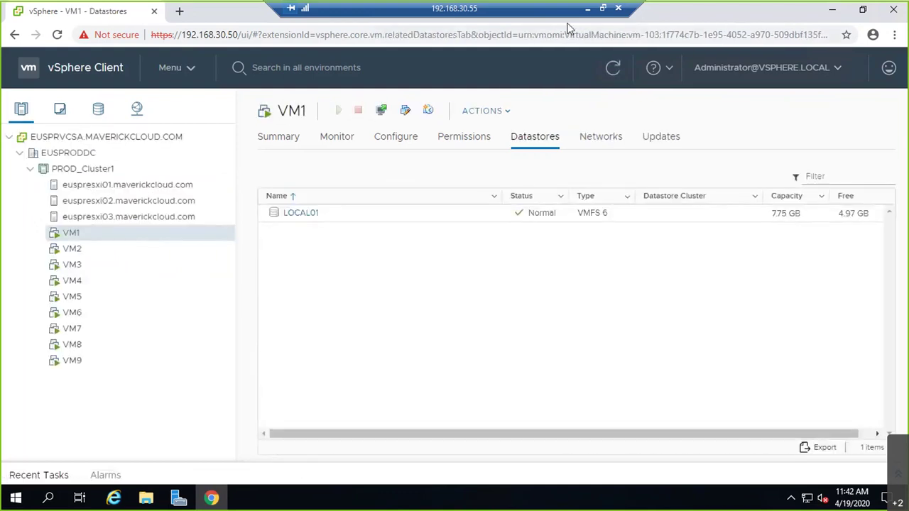
{"action": "left_click", "coordinate": [587, 14]}
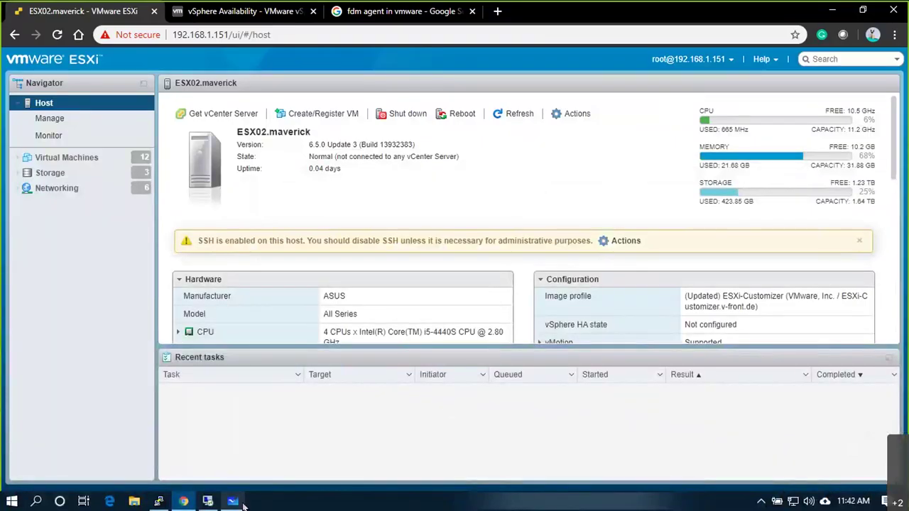
{"action": "left_click", "coordinate": [233, 501]}
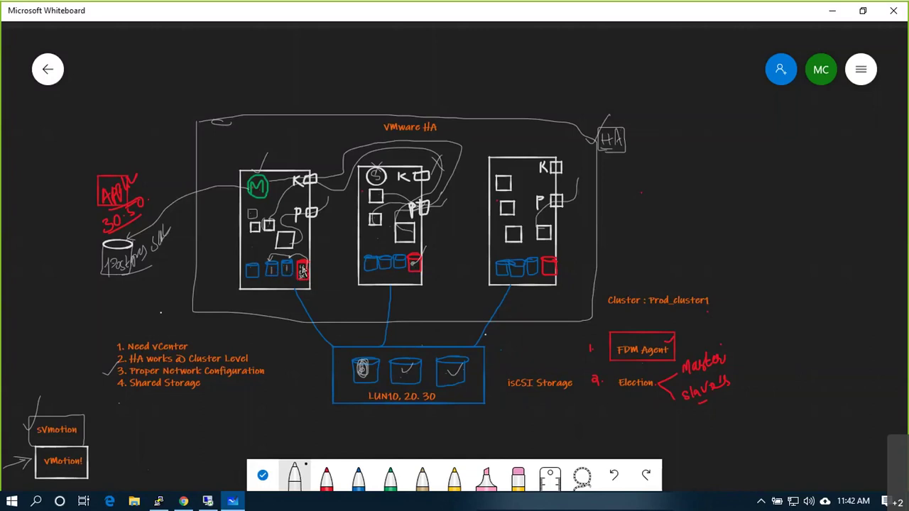
Step: Draw white marks on the middle and right hosts' disk cylinders and atop the left host
{"action": "mouse_move", "coordinate": [384, 259]}
{"action": "left_mouse_down"}
{"action": "mouse_move", "coordinate": [384, 272]}
{"action": "mouse_move", "coordinate": [402, 283]}
{"action": "left_mouse_up"}
{"action": "mouse_move", "coordinate": [532, 261]}
{"action": "left_mouse_down"}
{"action": "mouse_move", "coordinate": [536, 283]}
{"action": "mouse_move", "coordinate": [545, 284]}
{"action": "left_mouse_up"}
{"action": "left_click_drag", "start_coordinate": [246, 153], "coordinate": [237, 178]}
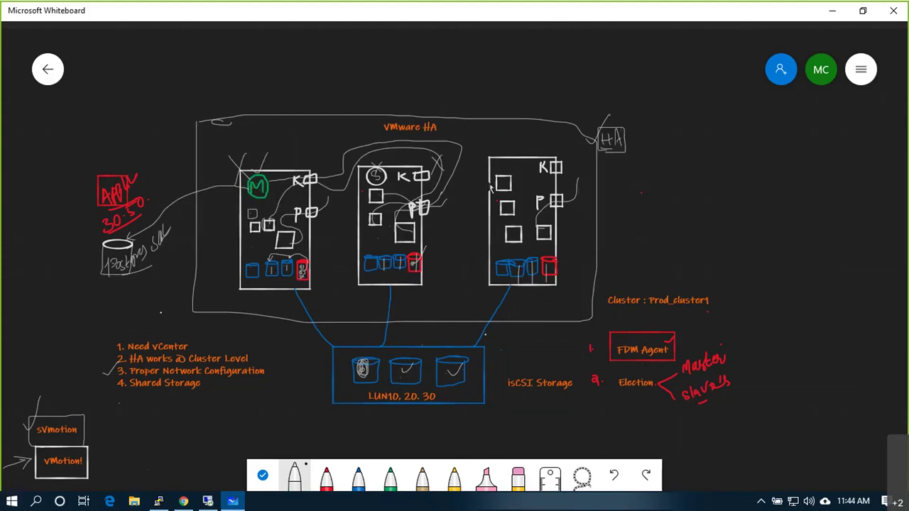
Step: Write an M on the right host, enclose the requirements list and tick Shared Storage
{"action": "mouse_move", "coordinate": [516, 170]}
{"action": "left_mouse_down"}
{"action": "mouse_move", "coordinate": [526, 162]}
{"action": "mouse_move", "coordinate": [528, 170]}
{"action": "mouse_move", "coordinate": [526, 151]}
{"action": "left_mouse_up"}
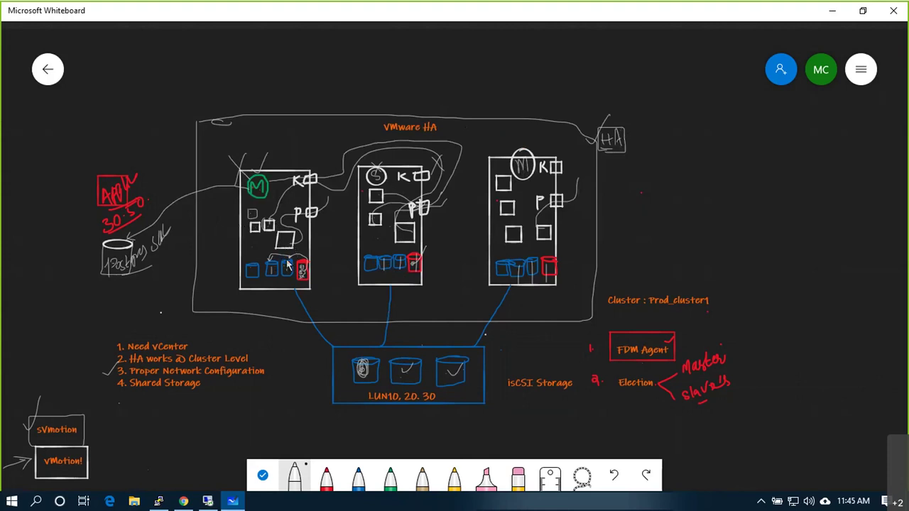
{"action": "left_click_drag", "start_coordinate": [370, 237], "coordinate": [374, 245]}
{"action": "mouse_move", "coordinate": [99, 318]}
{"action": "left_mouse_down"}
{"action": "mouse_move", "coordinate": [201, 406]}
{"action": "mouse_move", "coordinate": [271, 395]}
{"action": "mouse_move", "coordinate": [277, 332]}
{"action": "mouse_move", "coordinate": [105, 319]}
{"action": "left_mouse_up"}
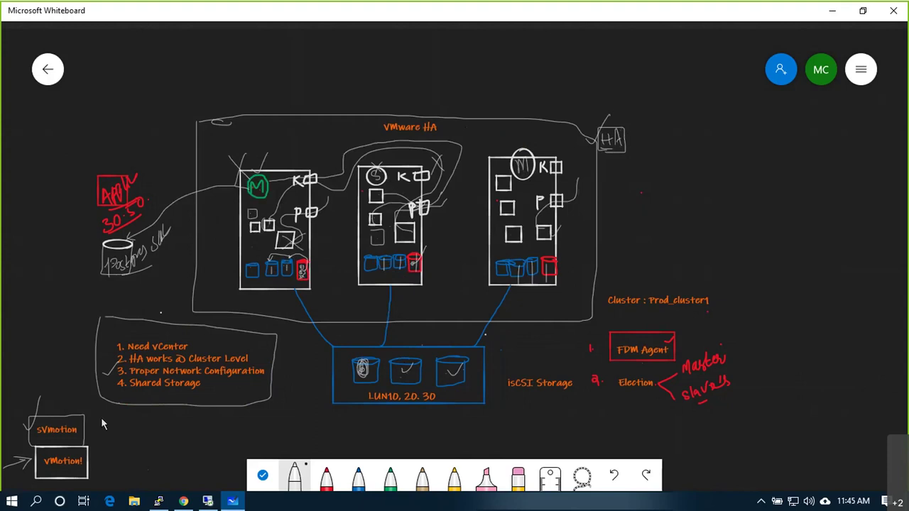
{"action": "left_click_drag", "start_coordinate": [206, 384], "coordinate": [222, 374]}
Step: Minimise the whiteboard and return to the remote vSphere session on PROD_Cluster1
{"action": "left_click", "coordinate": [829, 13]}
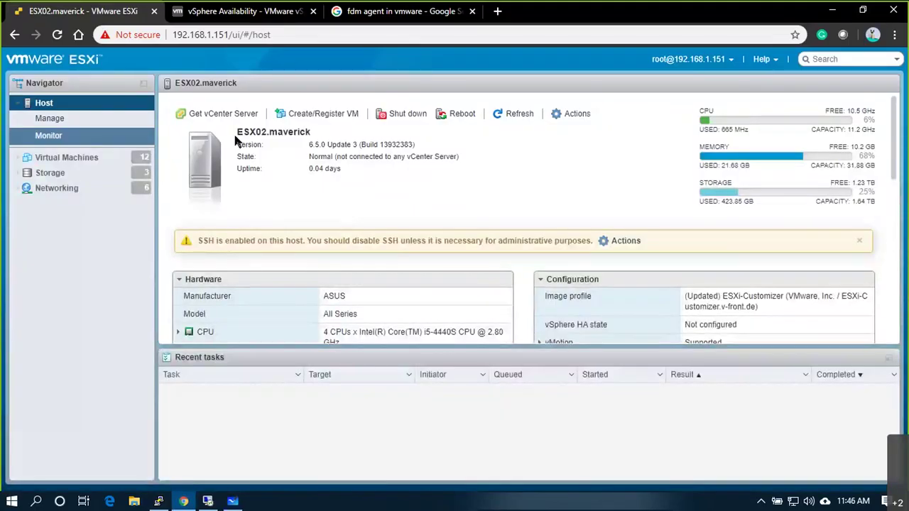
{"action": "left_click", "coordinate": [209, 502]}
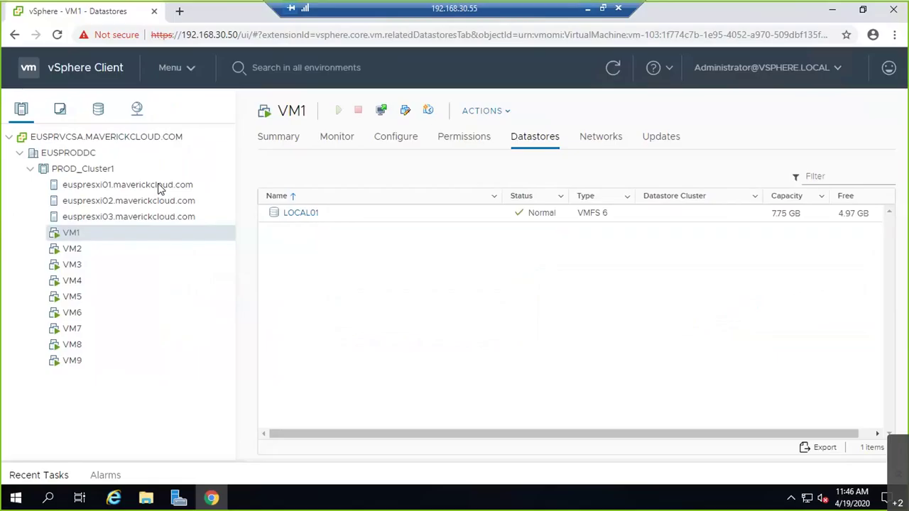
{"action": "left_click", "coordinate": [73, 170]}
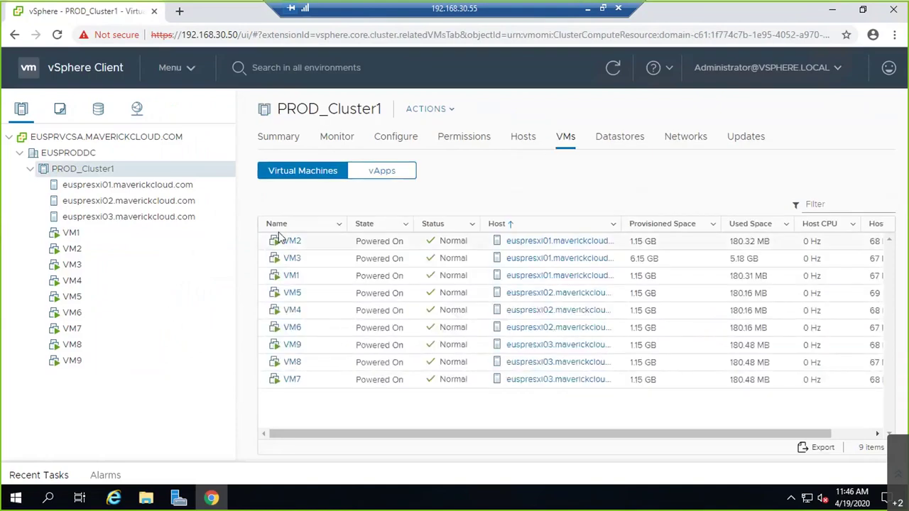
Step: Sort PROD_Cluster1's VMs by name, then list its three hosts, all Connected and Normal
{"action": "left_click", "coordinate": [310, 229]}
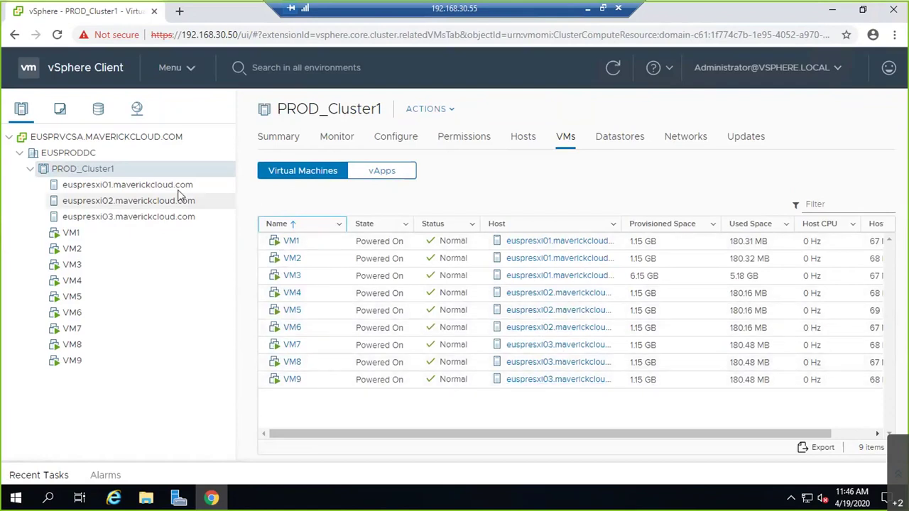
{"action": "left_click", "coordinate": [617, 137]}
{"action": "left_click", "coordinate": [519, 141]}
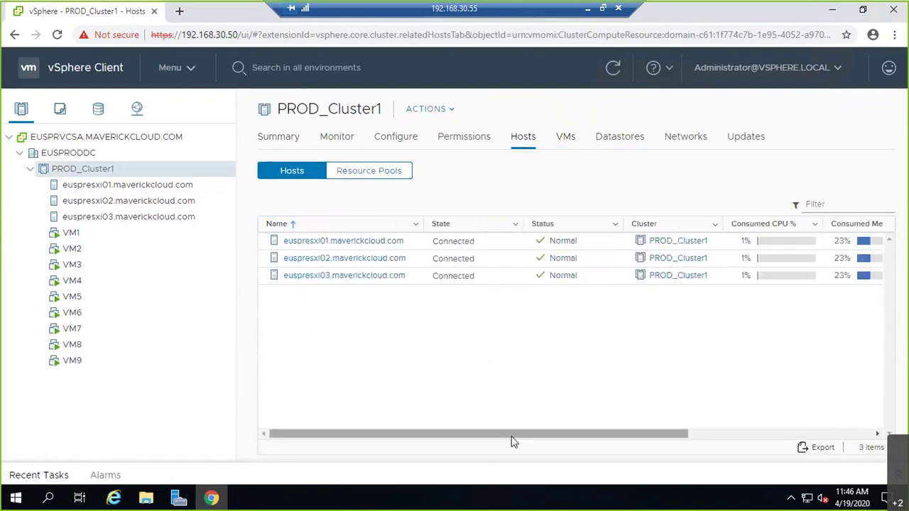
Step: Scroll the Hosts table to check HA State, then open euspresxi01's VMs: VM1, VM2, VM3
{"action": "left_click_drag", "start_coordinate": [511, 434], "coordinate": [753, 436]}
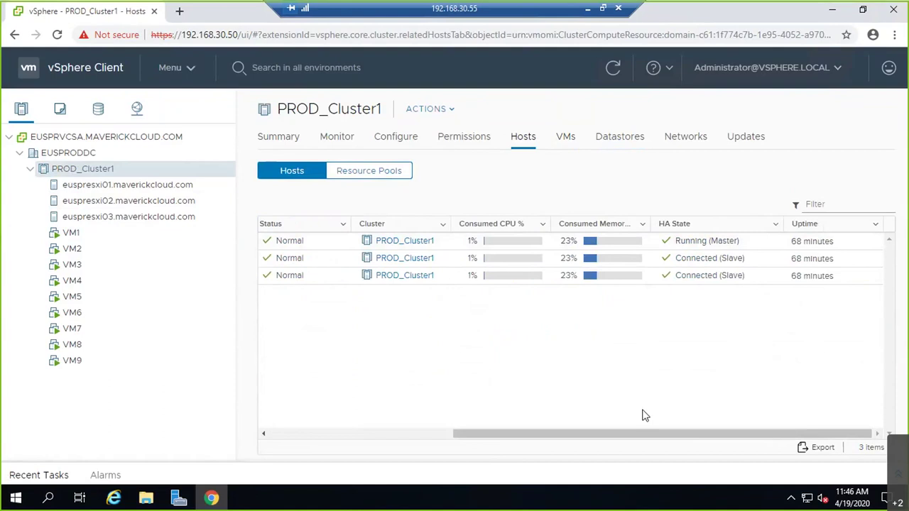
{"action": "left_click_drag", "start_coordinate": [600, 436], "coordinate": [326, 264]}
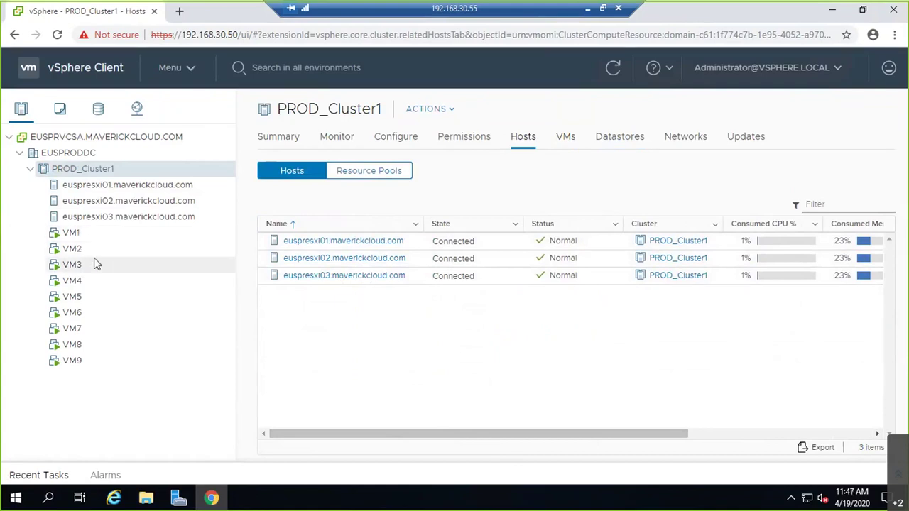
{"action": "left_click", "coordinate": [125, 187]}
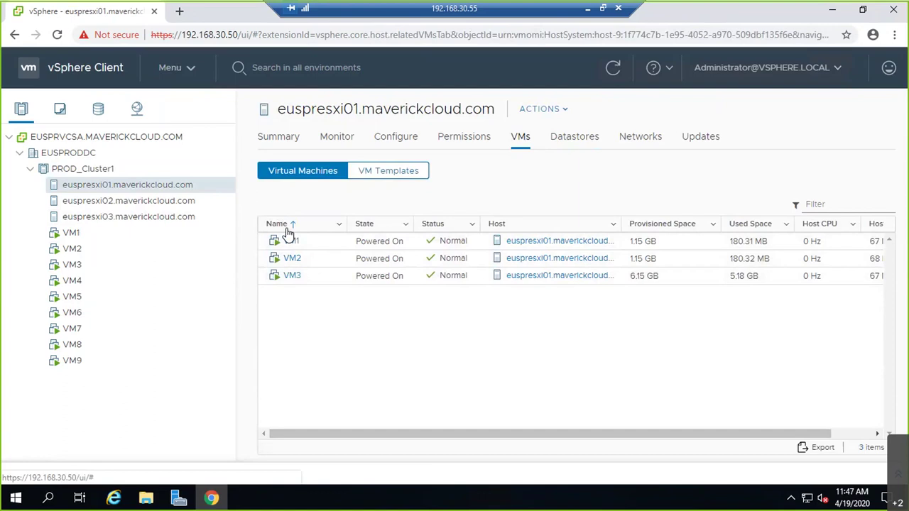
Step: Review euspresxi01's Connection and Power actions, then show the three Relocate virtual machine tasks
{"action": "right_click", "coordinate": [195, 190]}
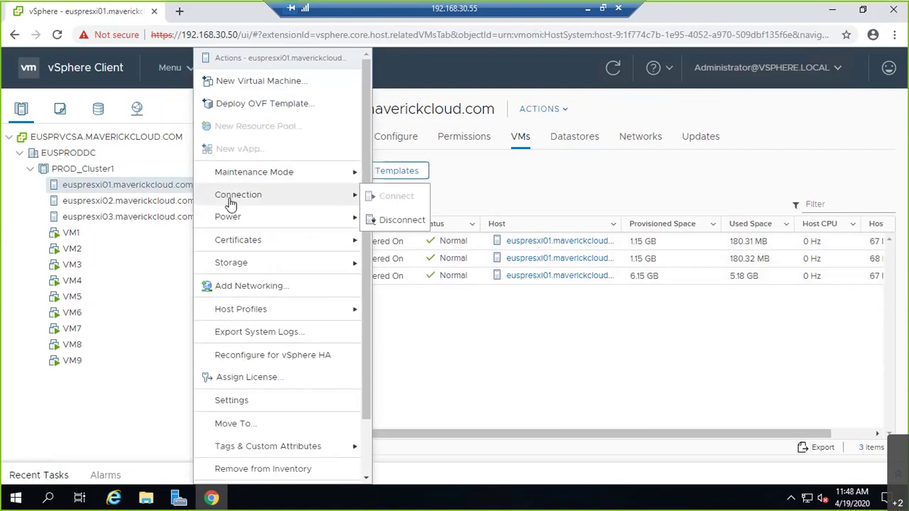
{"action": "mouse_move", "coordinate": [239, 220]}
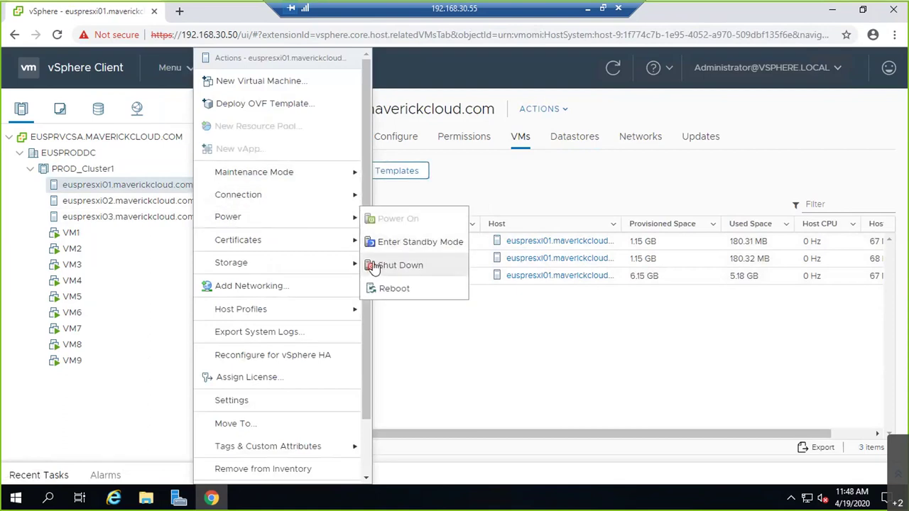
{"action": "mouse_move", "coordinate": [351, 264]}
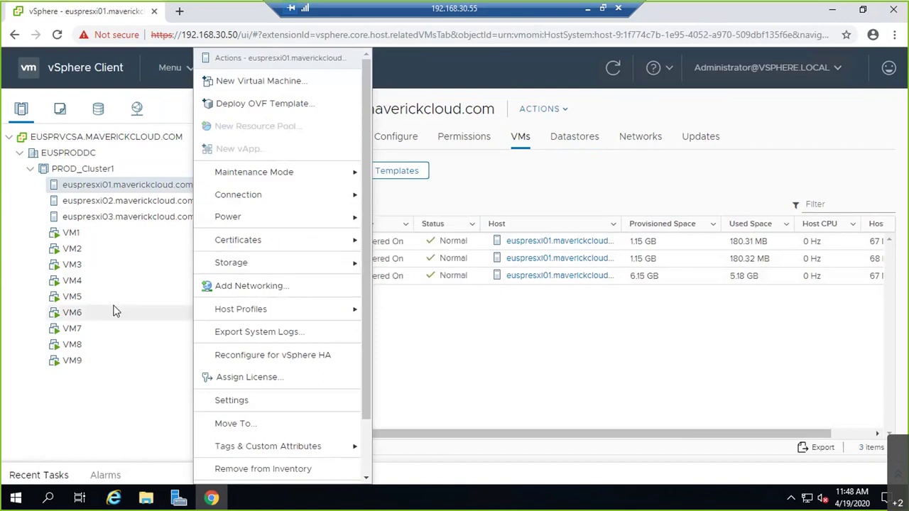
{"action": "left_click", "coordinate": [574, 408]}
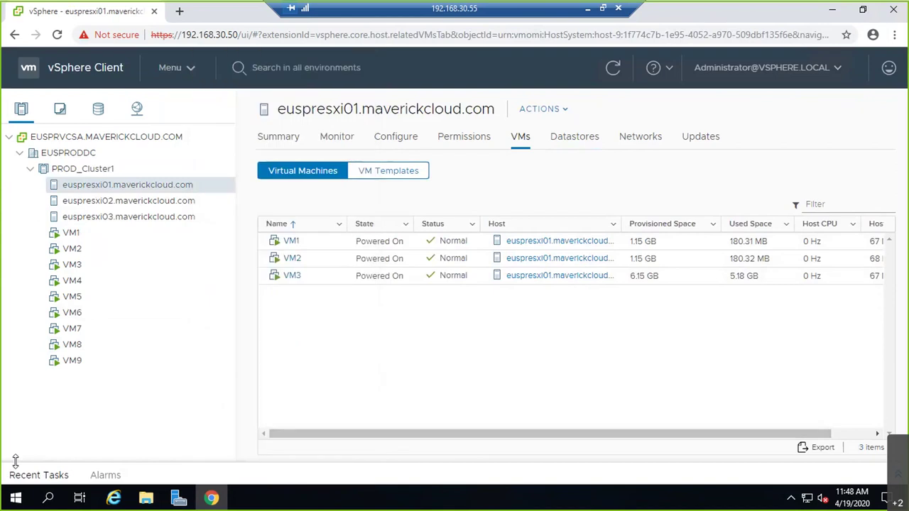
{"action": "left_click", "coordinate": [22, 477]}
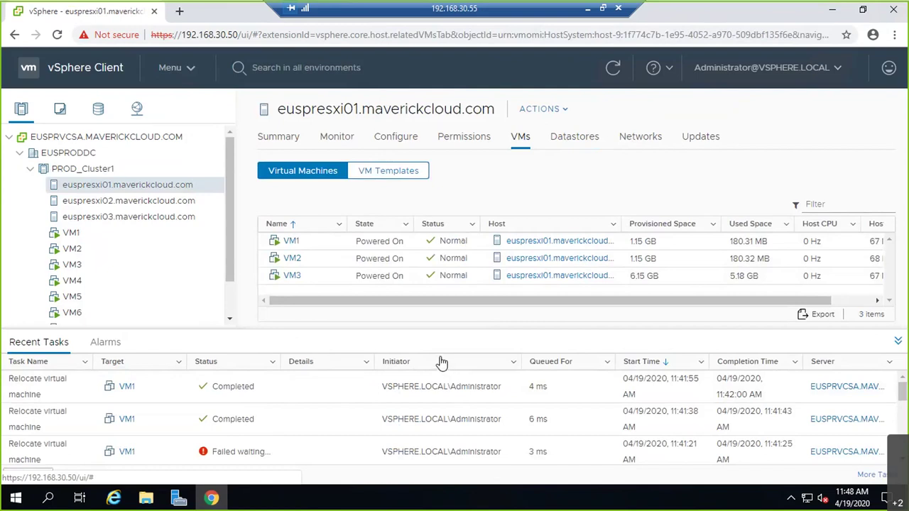
Step: Show the actions list for host euspresxi01.maverickcloud.com in the inventory tree
{"action": "right_click", "coordinate": [119, 184]}
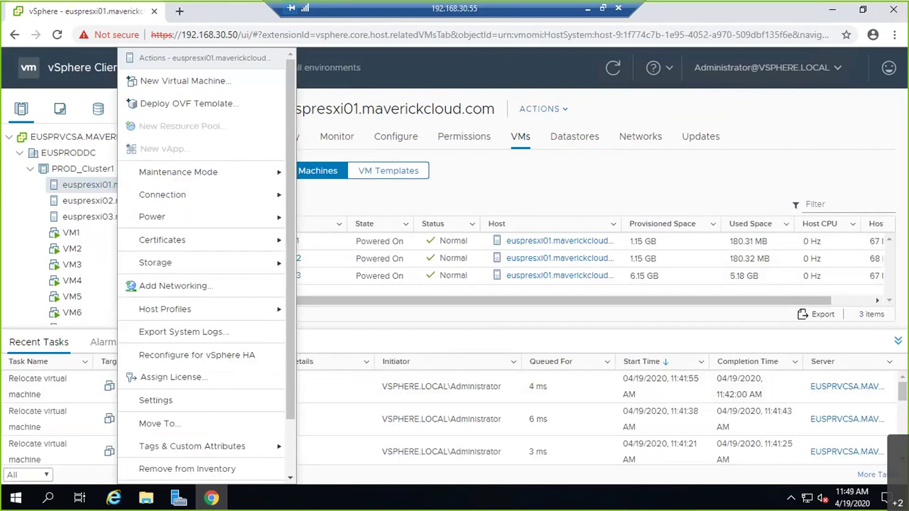
Step: Review euspresxi01's Power options, then minimise the remote session to reveal the ESX02 Host Client
{"action": "left_click", "coordinate": [496, 181]}
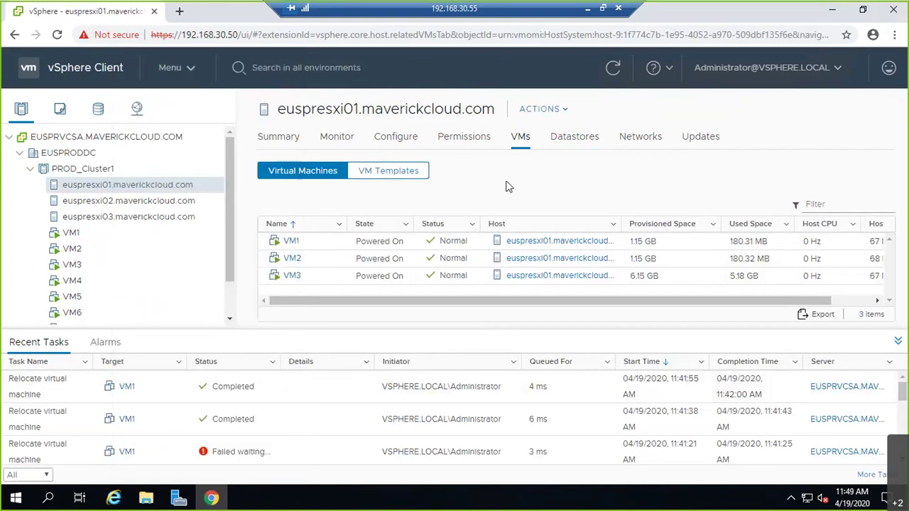
{"action": "right_click", "coordinate": [103, 190]}
{"action": "mouse_move", "coordinate": [199, 222]}
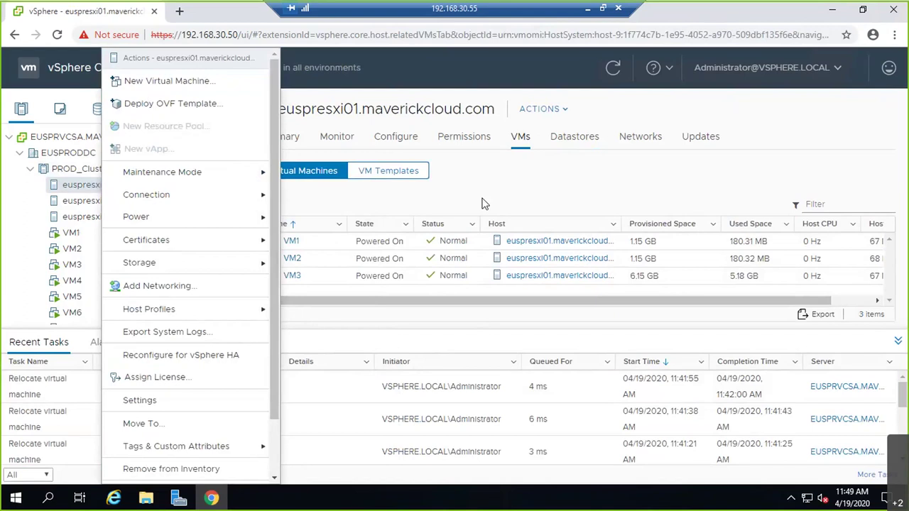
{"action": "left_click", "coordinate": [589, 10]}
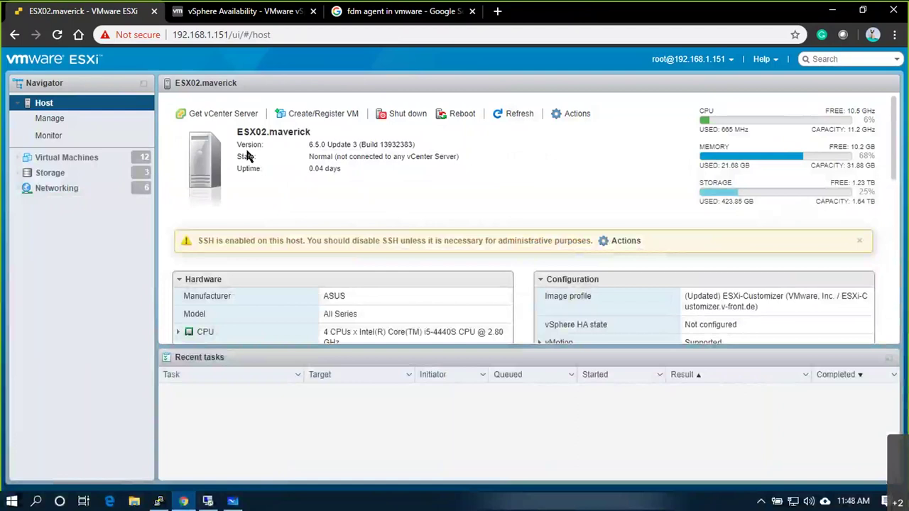
Step: Power off the EUSPRESXI01 VM on ESX02.maverick from its Actions > Power menu and confirm
{"action": "left_click", "coordinate": [112, 163]}
{"action": "left_click", "coordinate": [53, 119]}
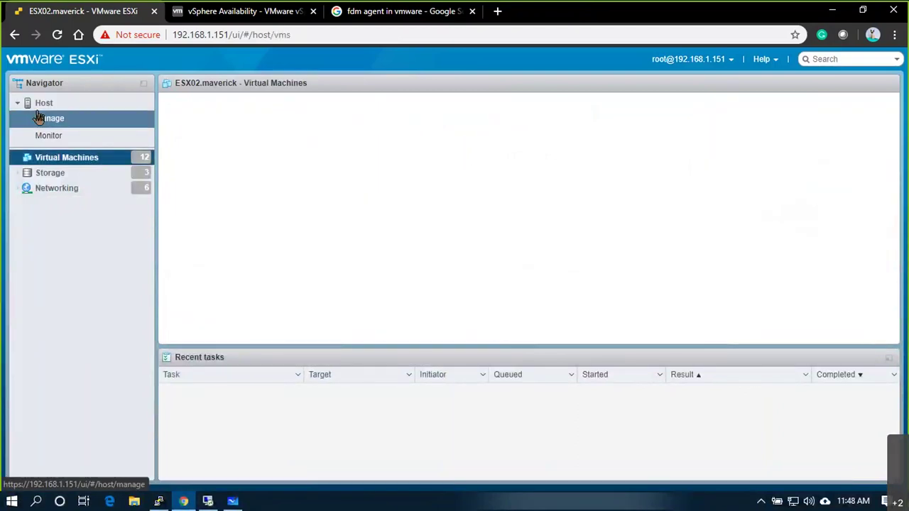
{"action": "left_click", "coordinate": [56, 139]}
{"action": "left_click", "coordinate": [59, 156]}
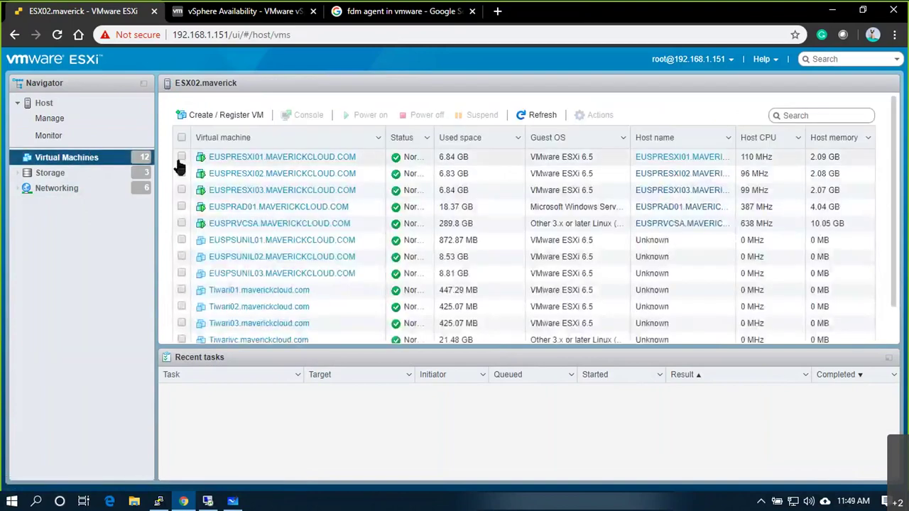
{"action": "left_click", "coordinate": [178, 159]}
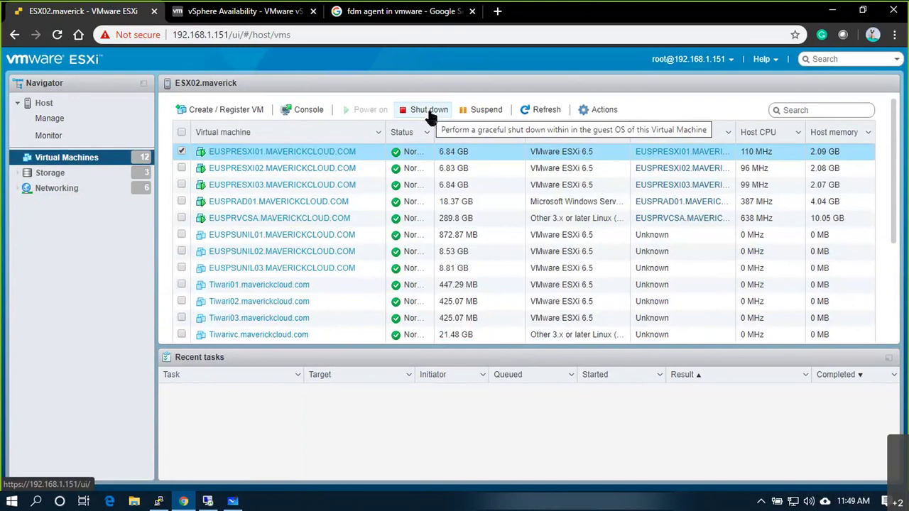
{"action": "left_click", "coordinate": [320, 152]}
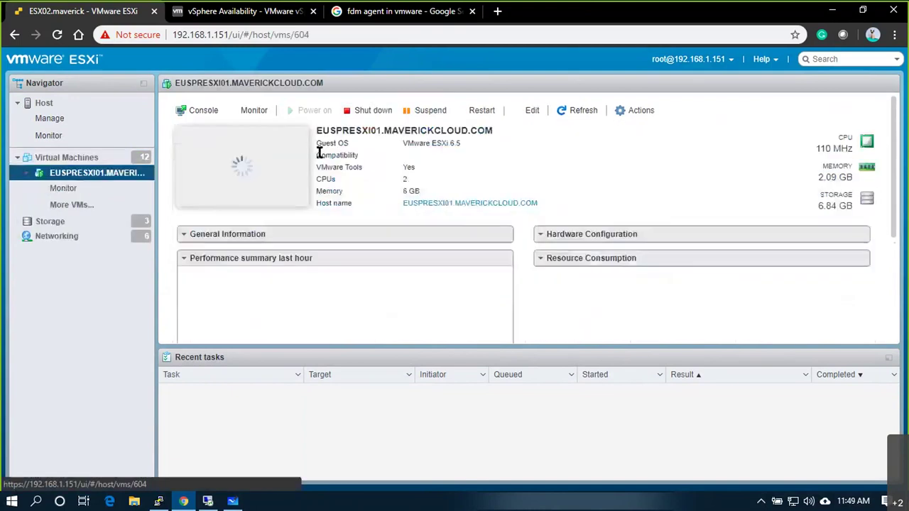
{"action": "left_click", "coordinate": [620, 110]}
{"action": "mouse_move", "coordinate": [616, 145]}
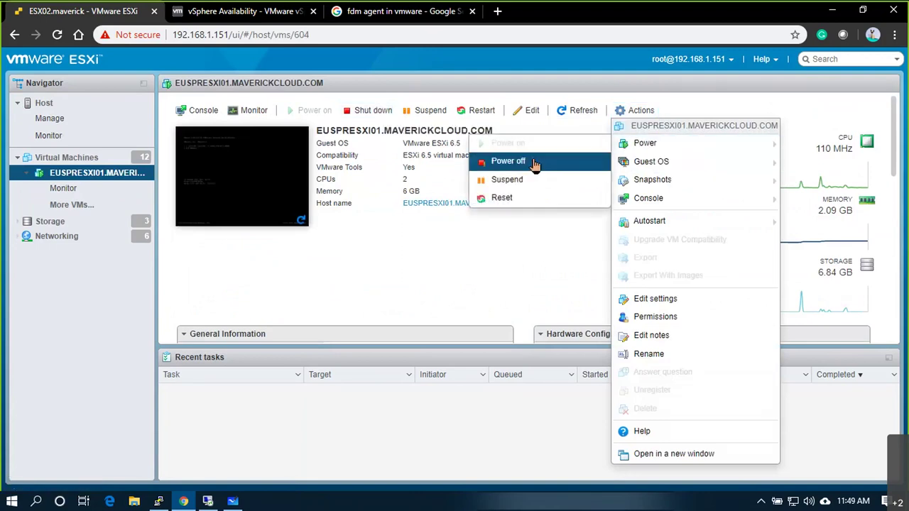
{"action": "left_click", "coordinate": [535, 161]}
{"action": "left_click", "coordinate": [550, 317]}
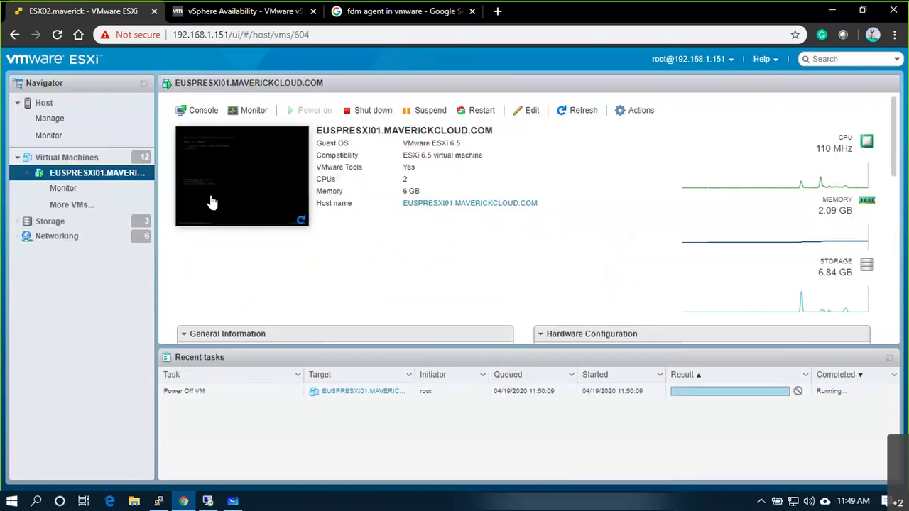
Step: Back in the remote vSphere session, refresh the VMs list and show PROD_Cluster1's hosts
{"action": "left_click", "coordinate": [207, 501]}
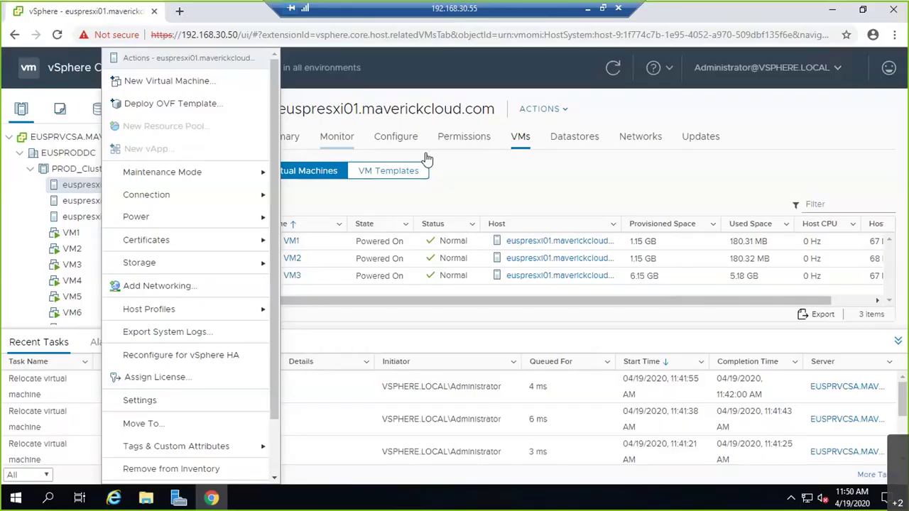
{"action": "left_click", "coordinate": [350, 183]}
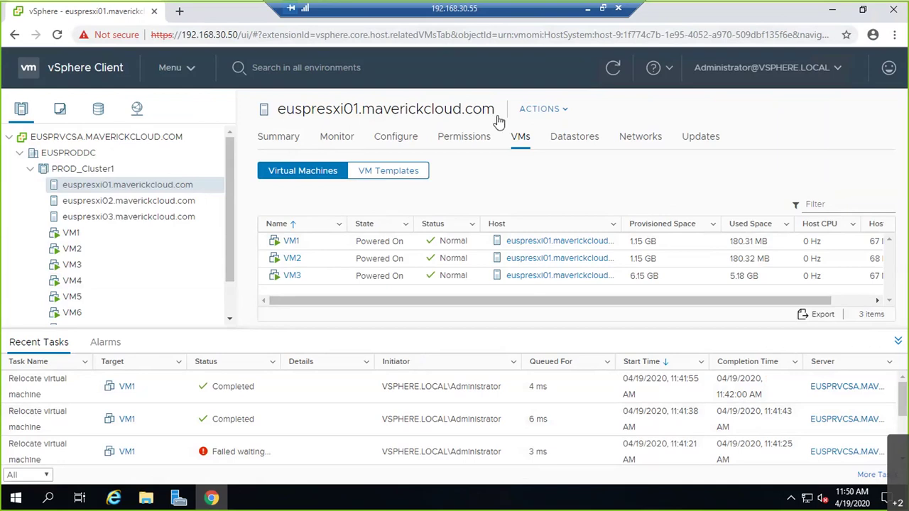
{"action": "left_click", "coordinate": [611, 69]}
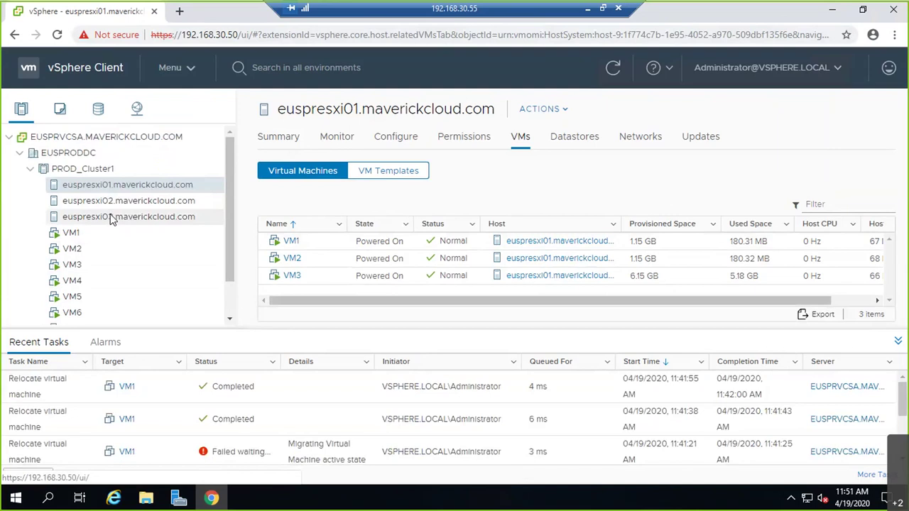
{"action": "left_click", "coordinate": [61, 171]}
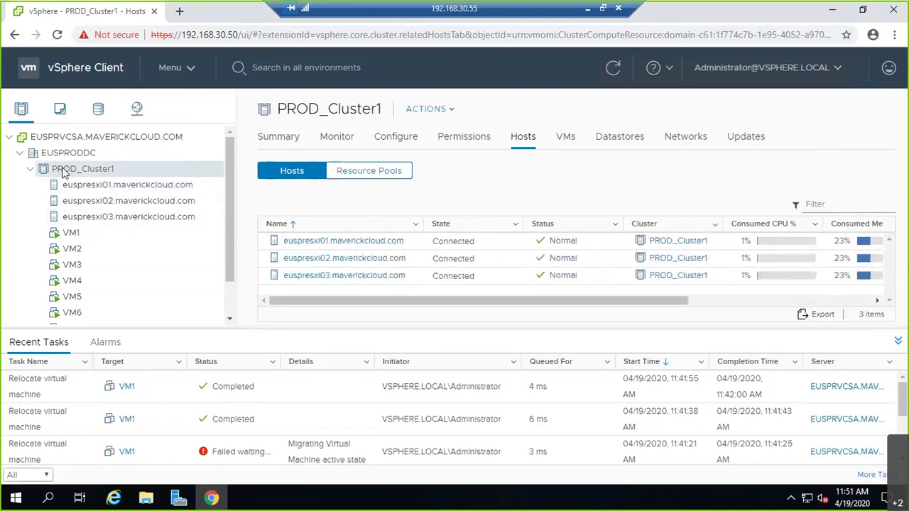
Step: Scroll the Hosts table sideways to reveal the HA State column
{"action": "left_click_drag", "start_coordinate": [461, 301], "coordinate": [628, 314]}
{"action": "left_click_drag", "start_coordinate": [572, 301], "coordinate": [334, 297]}
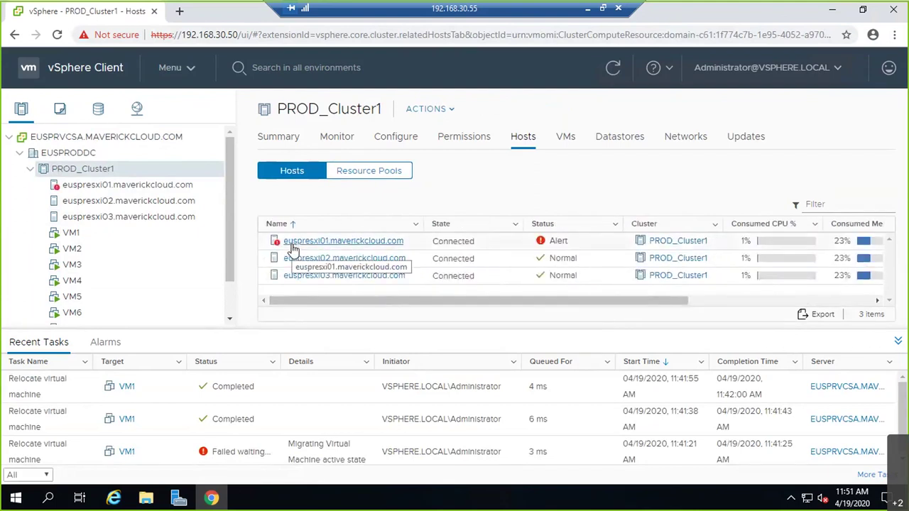
{"action": "left_click_drag", "start_coordinate": [450, 303], "coordinate": [760, 304]}
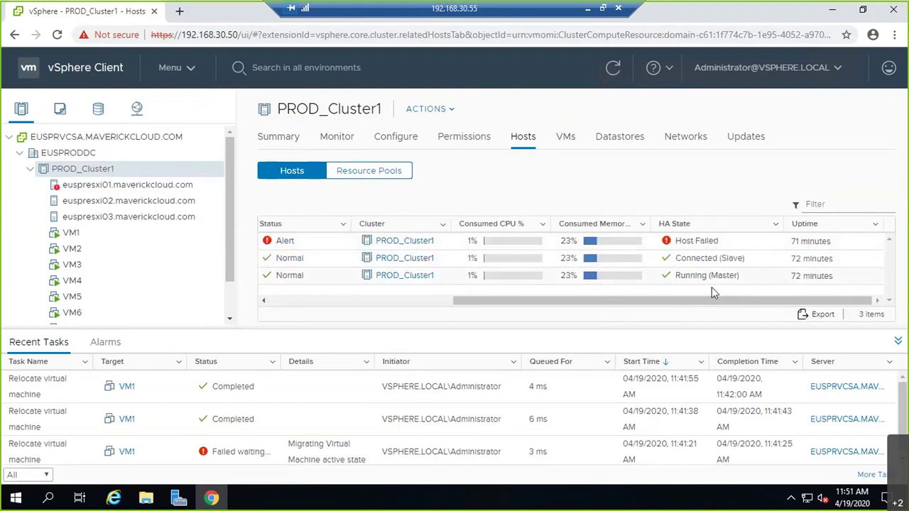
{"action": "left_click_drag", "start_coordinate": [651, 302], "coordinate": [348, 286]}
{"action": "left_click_drag", "start_coordinate": [614, 309], "coordinate": [803, 311]}
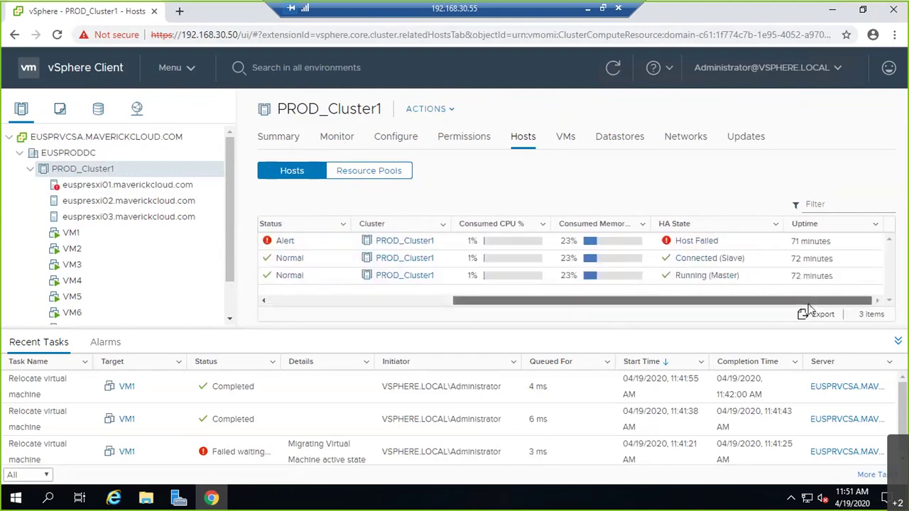
{"action": "left_click_drag", "start_coordinate": [703, 300], "coordinate": [333, 263]}
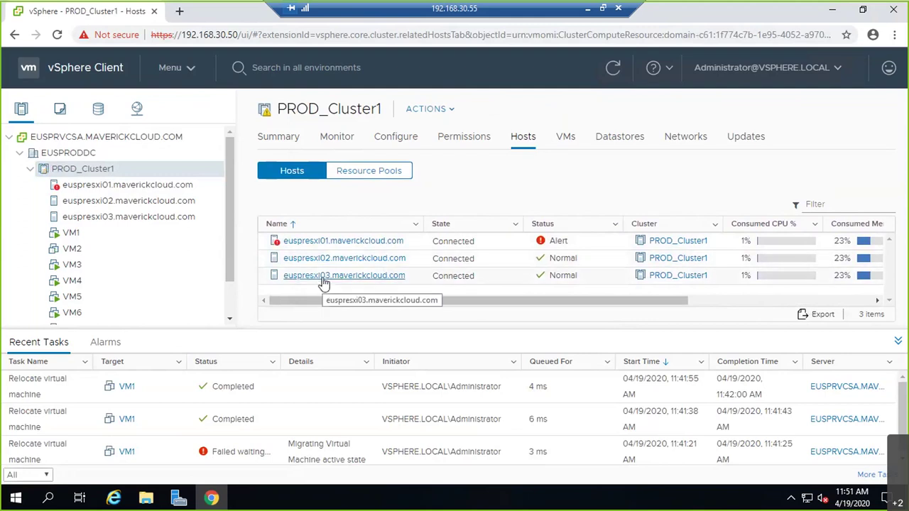
Step: Refresh so euspresxi01 shows Alert and Host Failed, then collapse Recent Tasks
{"action": "left_click", "coordinate": [610, 71]}
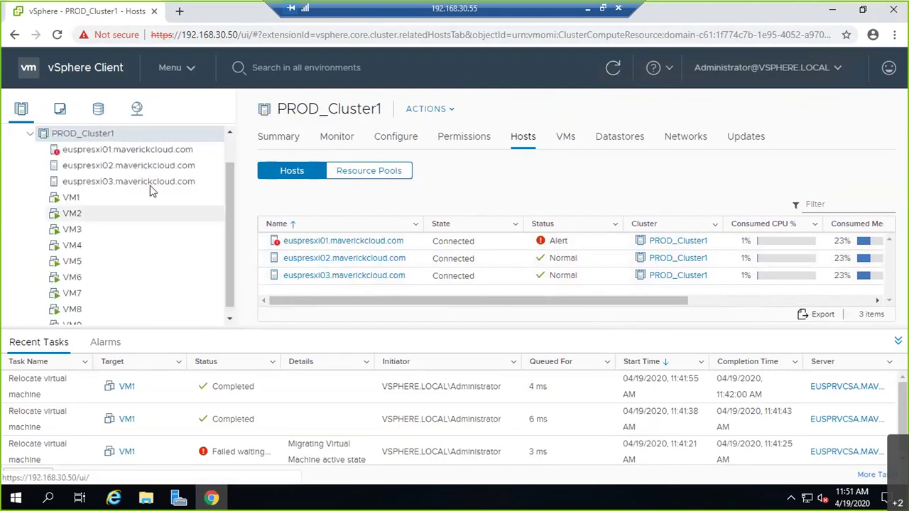
{"action": "left_click_drag", "start_coordinate": [540, 301], "coordinate": [740, 303]}
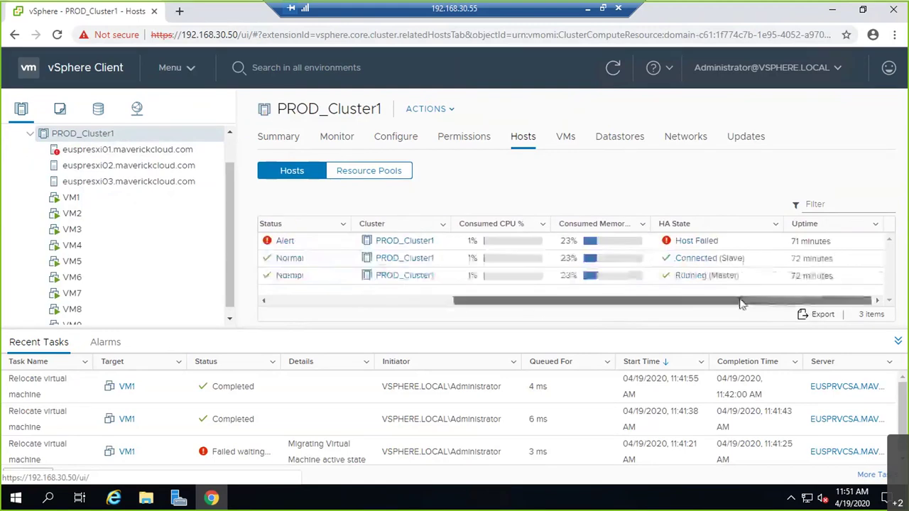
{"action": "left_click_drag", "start_coordinate": [544, 302], "coordinate": [485, 302]}
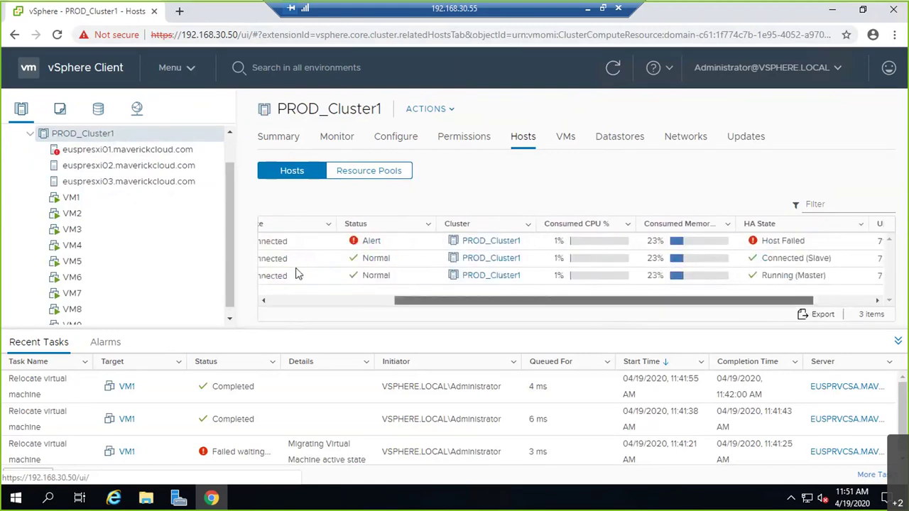
{"action": "scroll", "coordinate": [298, 274], "scroll_direction": "left", "scroll_amount": 5}
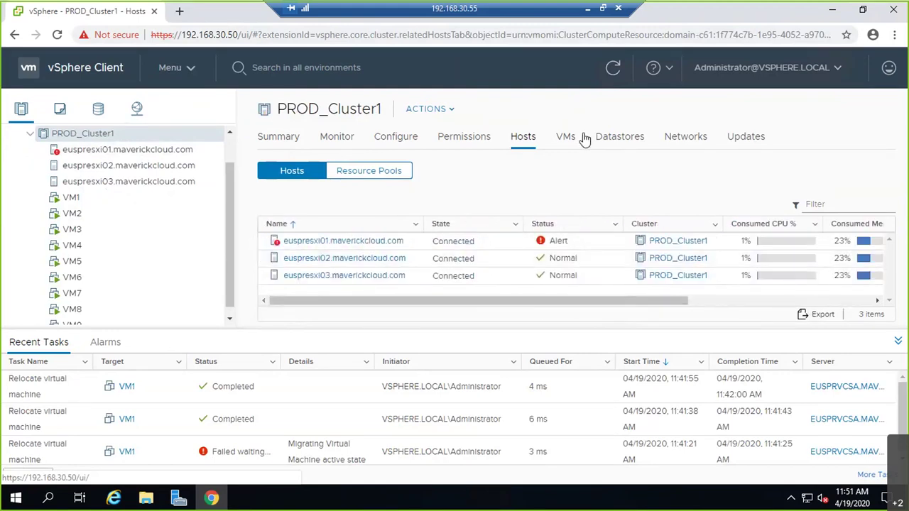
{"action": "left_click", "coordinate": [898, 343]}
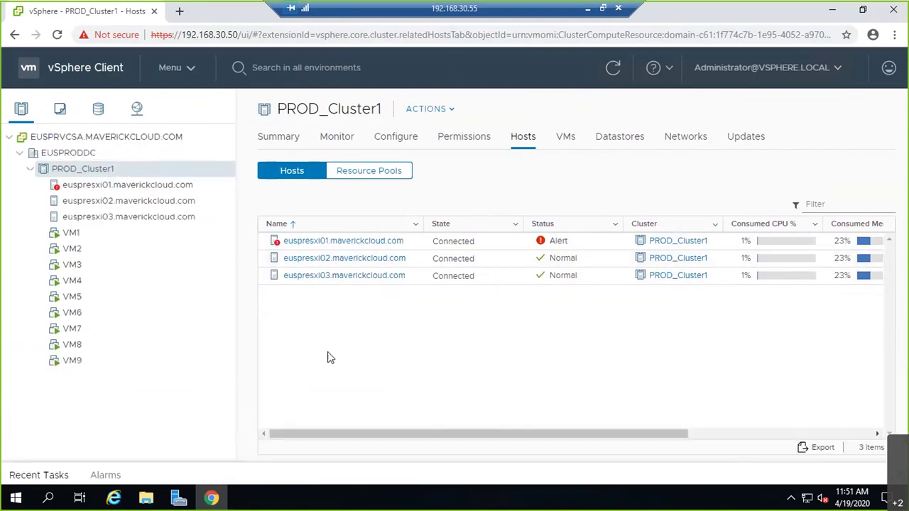
Step: Show and refresh PROD_Cluster1's VMs tab: VM1 disconnected, VM2 and VM3 running
{"action": "left_click", "coordinate": [565, 136]}
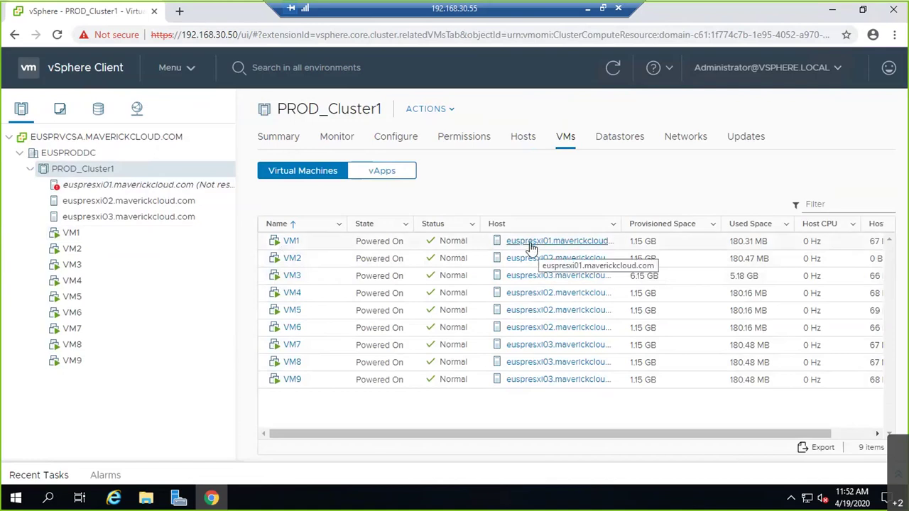
{"action": "left_click", "coordinate": [617, 81]}
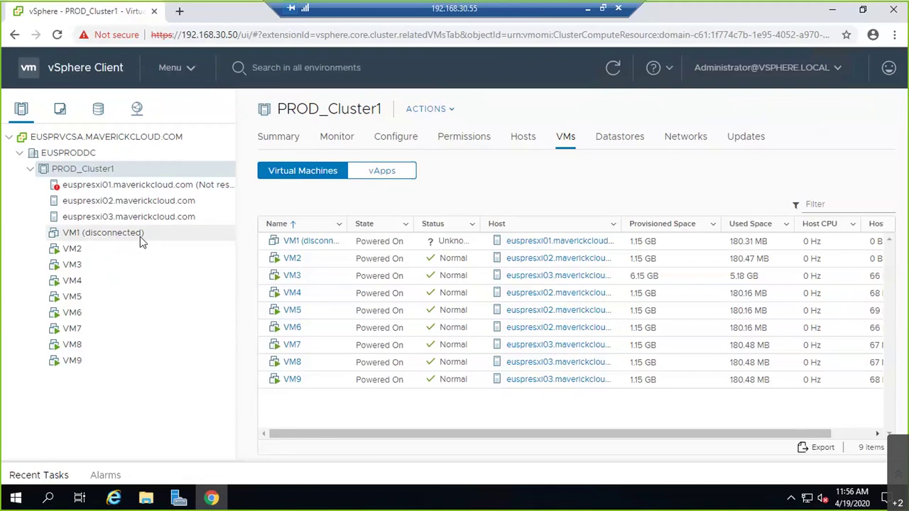
Step: Minimize the remote desktop and power the EUSPRESXI01 VM back on in ESXi Host Client
{"action": "left_click", "coordinate": [588, 12]}
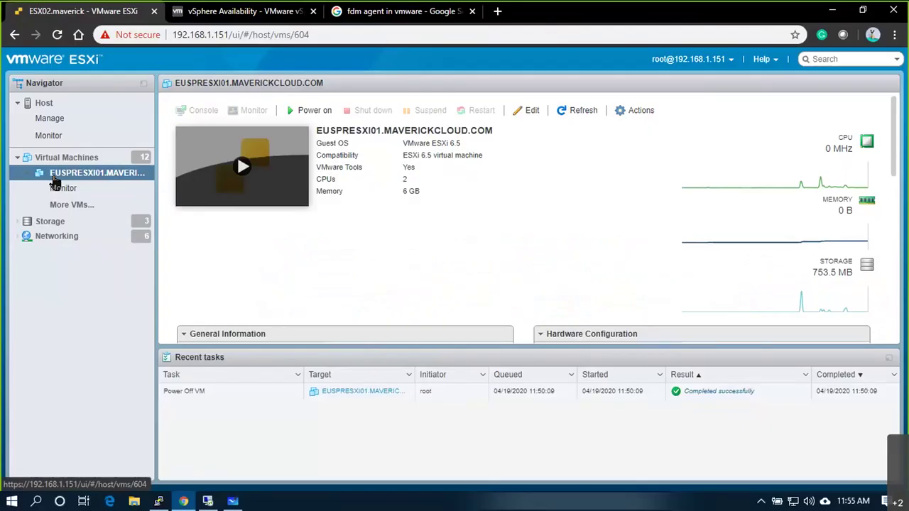
{"action": "left_click", "coordinate": [292, 111]}
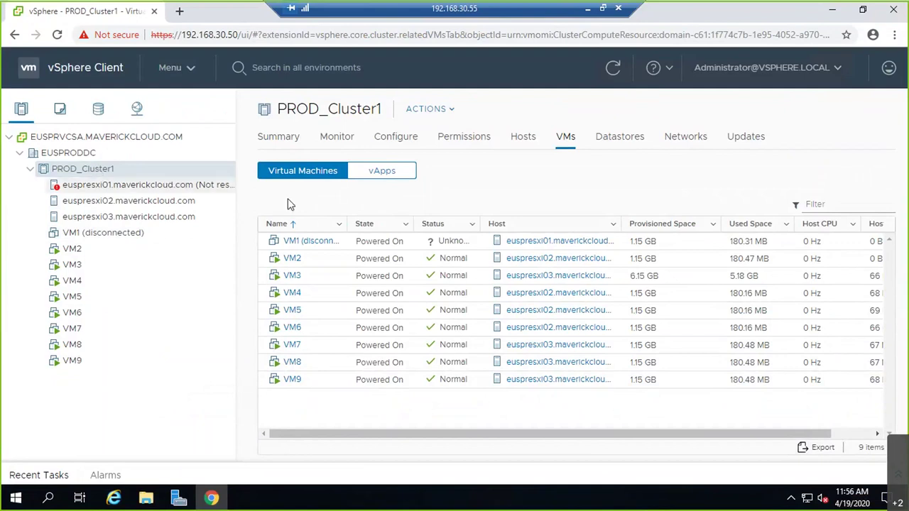
Step: List PROD_Cluster1's three hosts with HA State, euspresxi01 showing Not responding and Host Failed
{"action": "left_click", "coordinate": [118, 216]}
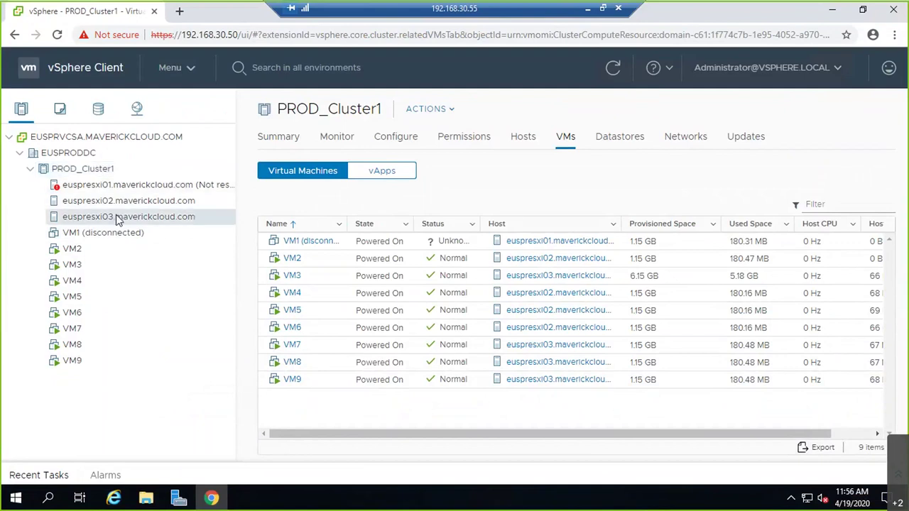
{"action": "left_click", "coordinate": [117, 173]}
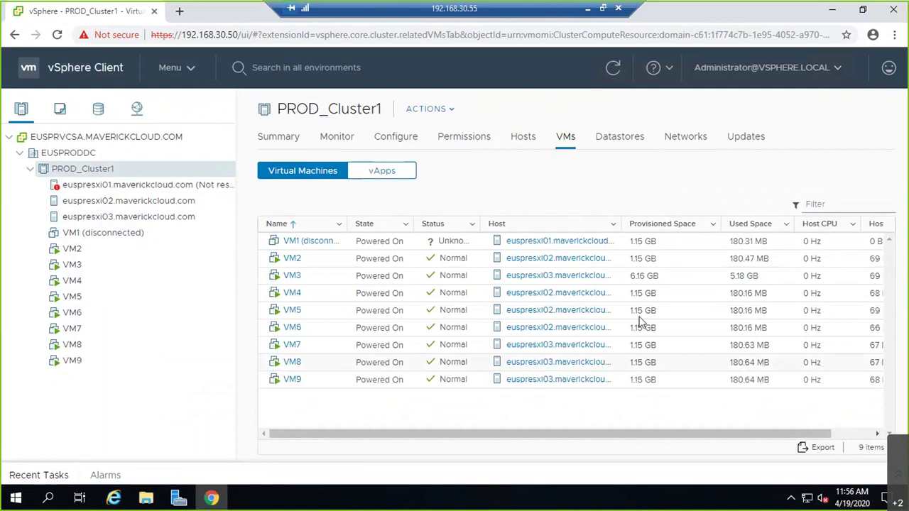
{"action": "left_click", "coordinate": [528, 144]}
{"action": "left_click_drag", "start_coordinate": [622, 432], "coordinate": [740, 359]}
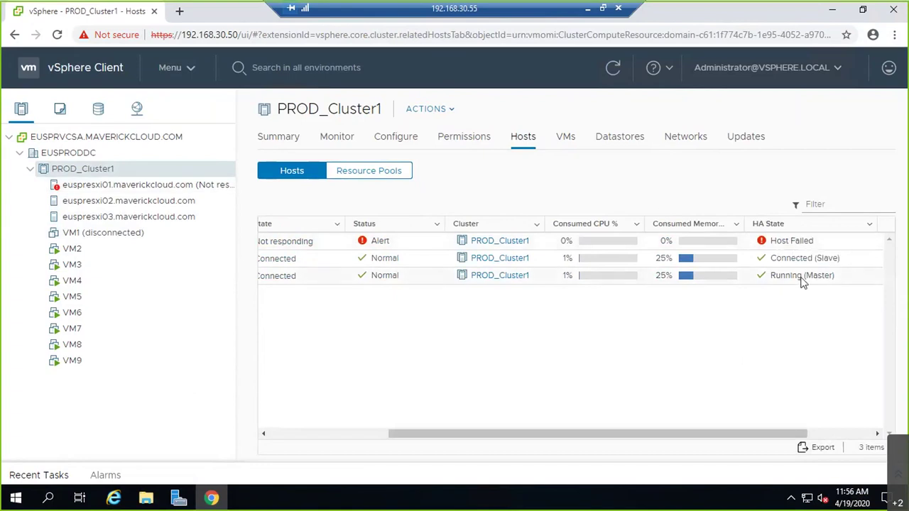
{"action": "right_click", "coordinate": [186, 217]}
{"action": "left_click", "coordinate": [642, 305]}
Step: Refresh the host list repeatedly until euspresxi01 shows Connected and Normal
{"action": "right_click", "coordinate": [112, 218]}
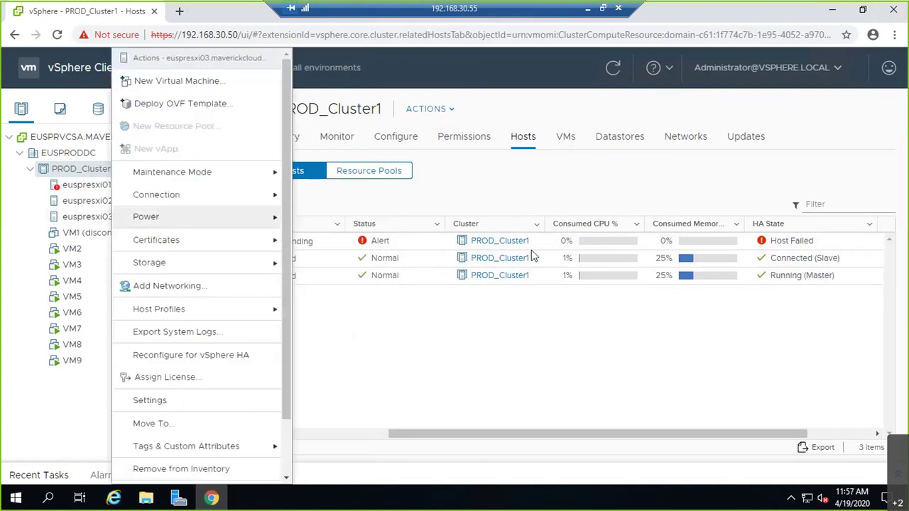
{"action": "key", "text": "Escape"}
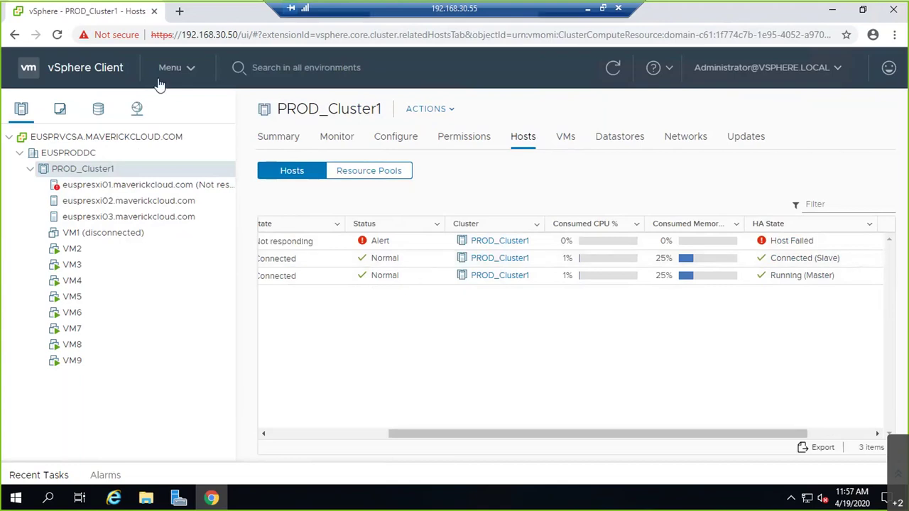
{"action": "left_click", "coordinate": [610, 69]}
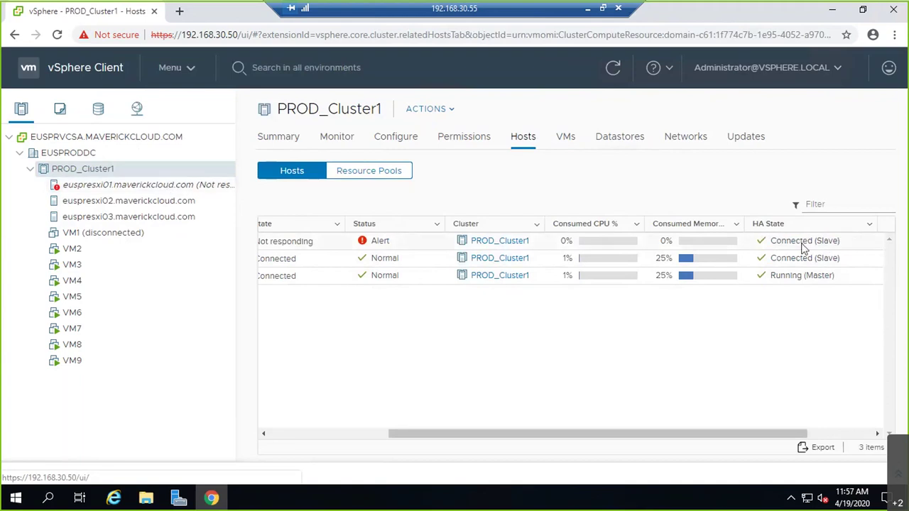
{"action": "left_click", "coordinate": [612, 67]}
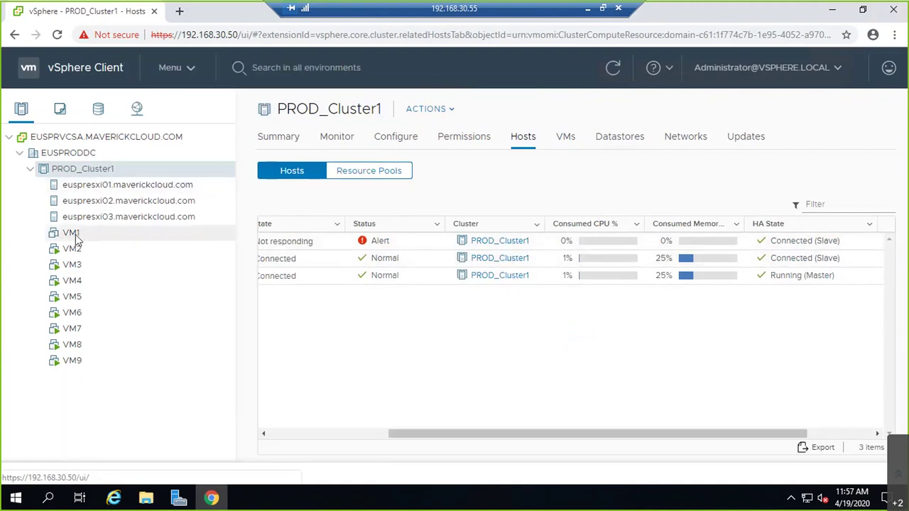
{"action": "left_click", "coordinate": [610, 77]}
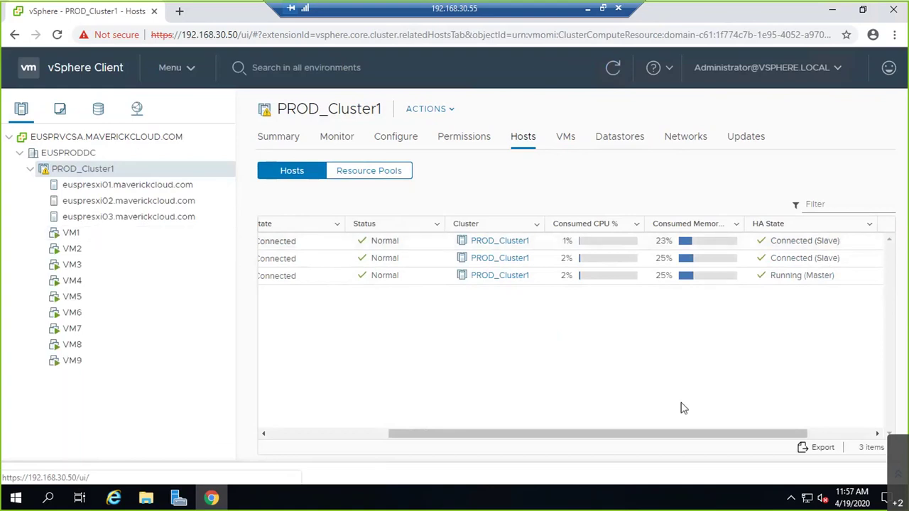
{"action": "left_click_drag", "start_coordinate": [655, 434], "coordinate": [535, 435]}
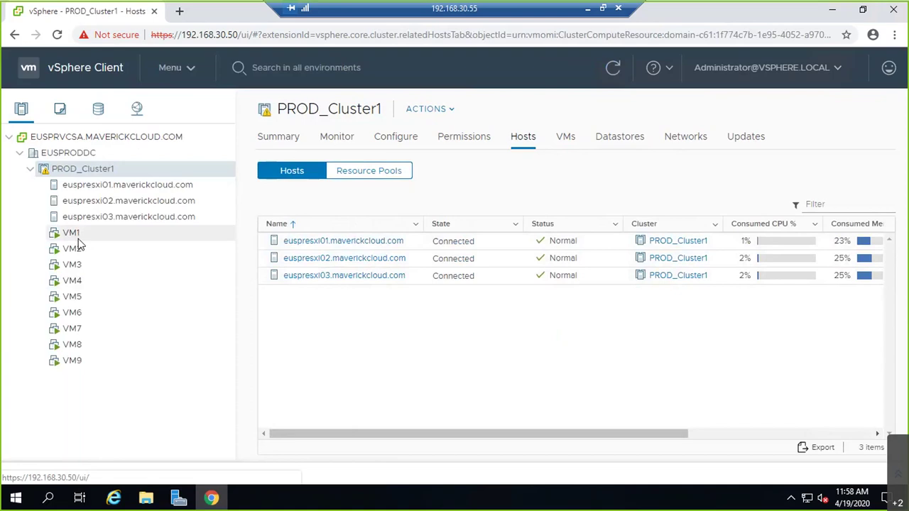
Step: Minimize the RDP session and browser and close the PuTTY session
{"action": "left_click", "coordinate": [586, 9]}
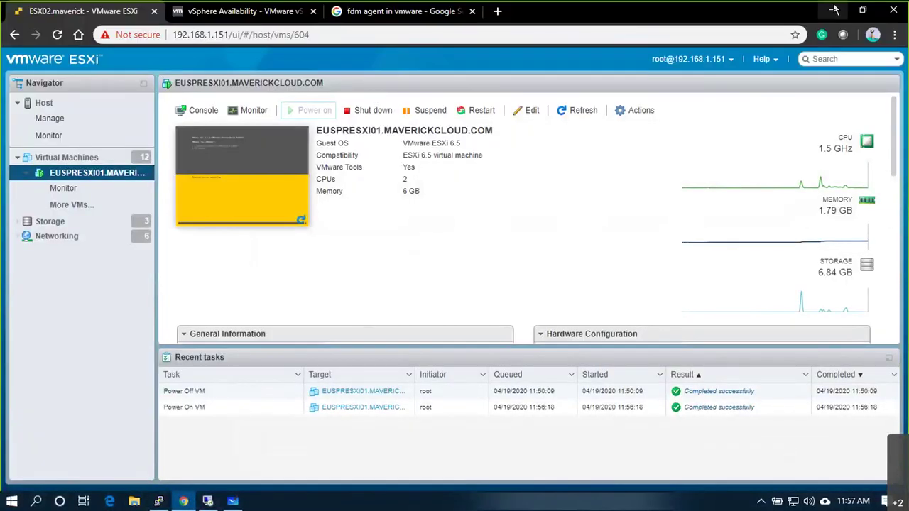
{"action": "left_click", "coordinate": [833, 8]}
{"action": "left_click", "coordinate": [507, 110]}
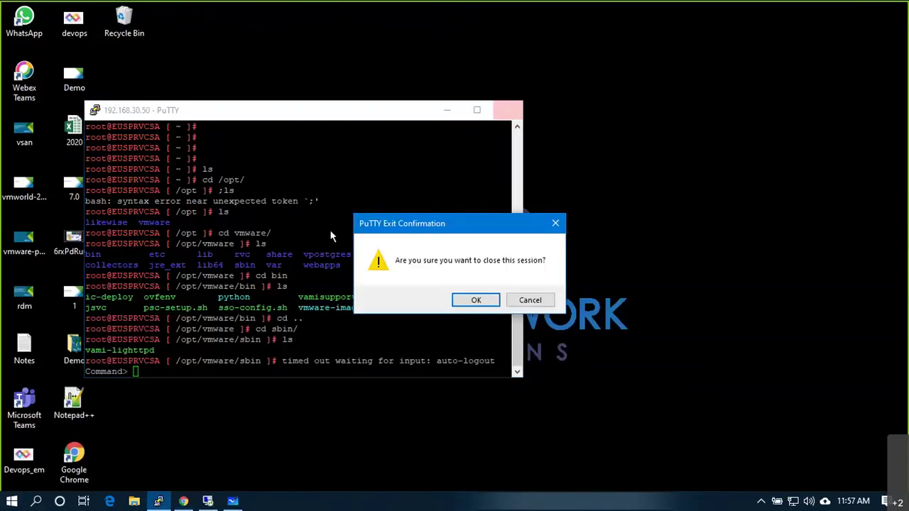
{"action": "left_click", "coordinate": [473, 299]}
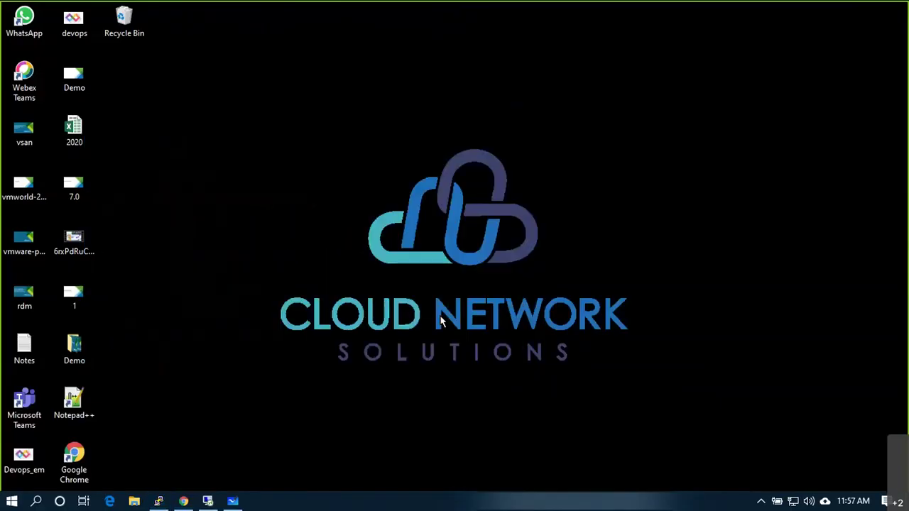
{"action": "left_click", "coordinate": [239, 501]}
Step: Create a new blank whiteboard from the boards list and select the pen
{"action": "left_click", "coordinate": [861, 69]}
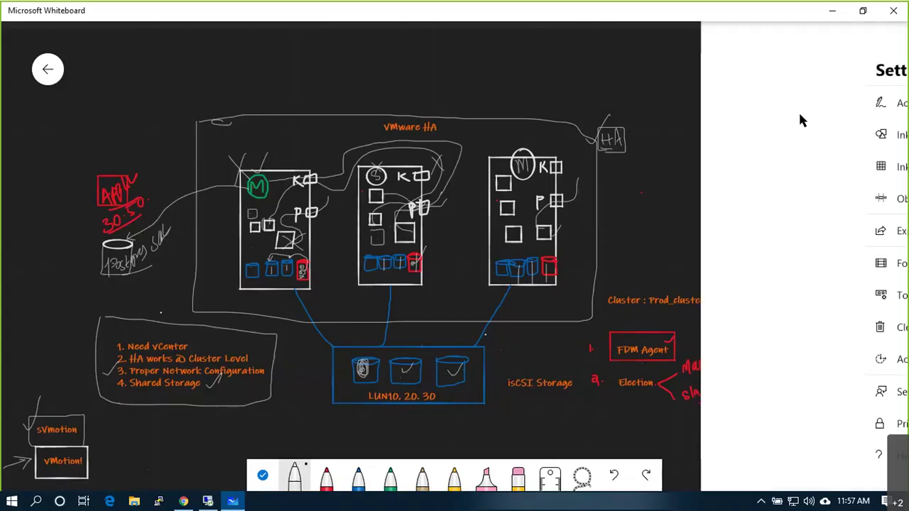
{"action": "left_click", "coordinate": [40, 69]}
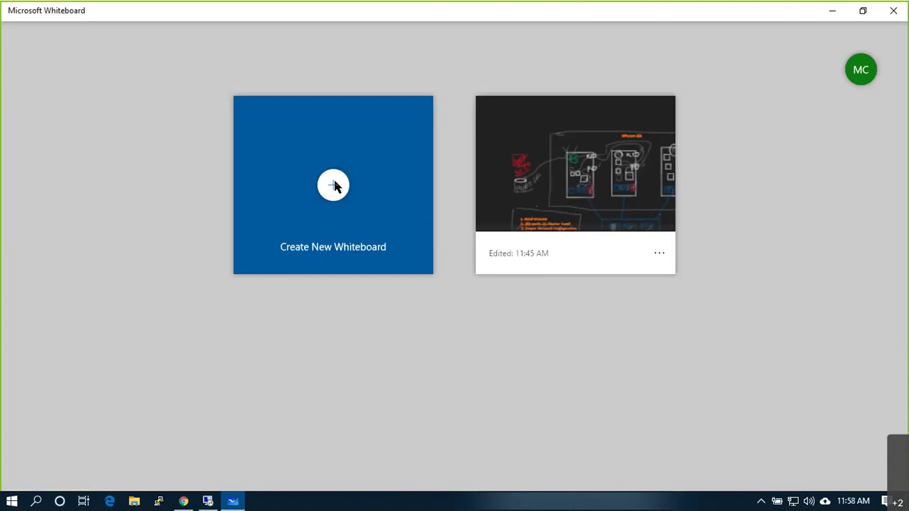
{"action": "left_click", "coordinate": [334, 185]}
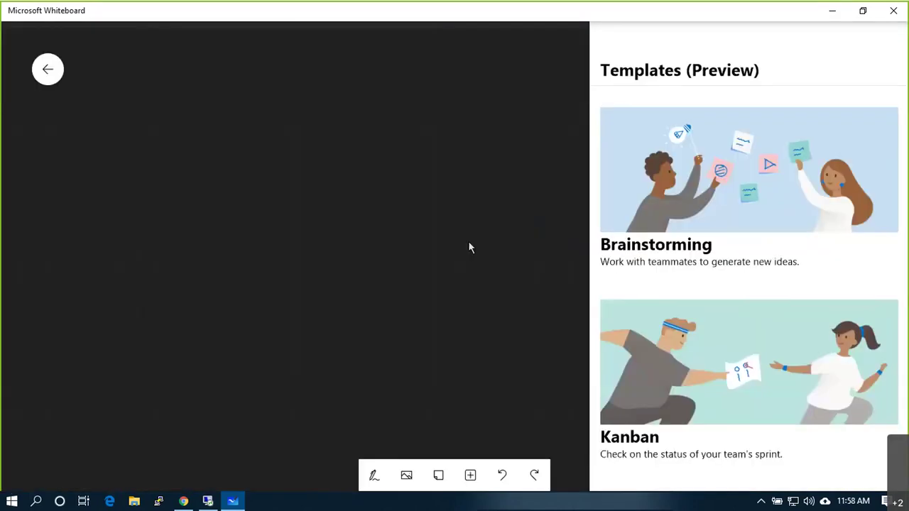
{"action": "left_click", "coordinate": [599, 61]}
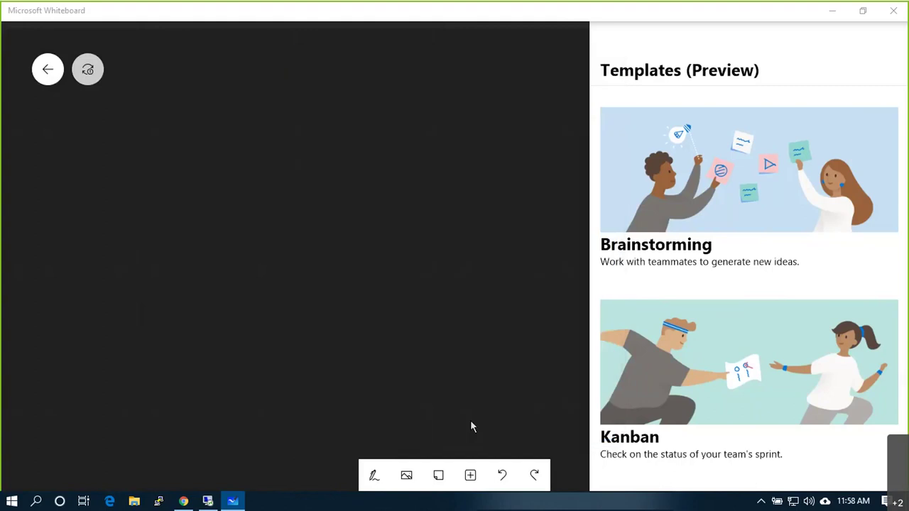
{"action": "left_click", "coordinate": [374, 477]}
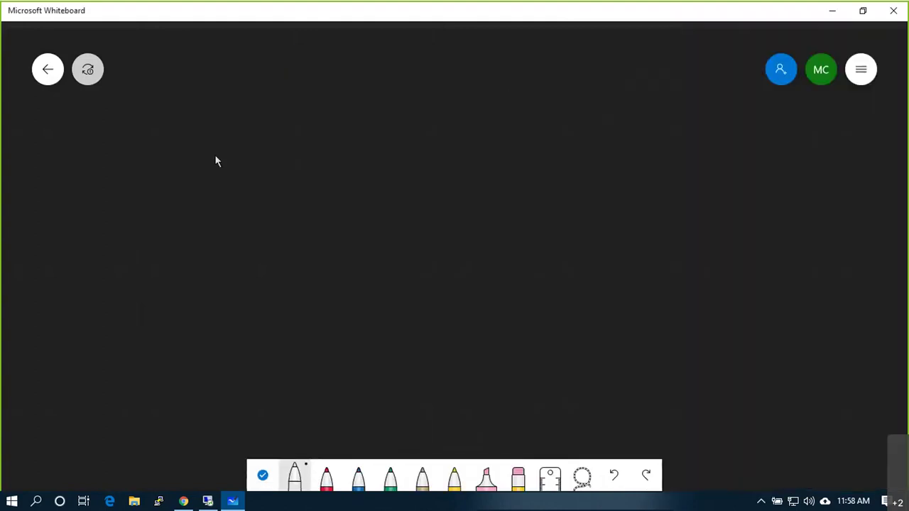
Step: Draw three host boxes, cross out the first with an X, and add VM ovals in it
{"action": "mouse_move", "coordinate": [193, 139]}
{"action": "left_mouse_down"}
{"action": "mouse_move", "coordinate": [222, 281]}
{"action": "mouse_move", "coordinate": [327, 142]}
{"action": "mouse_move", "coordinate": [240, 125]}
{"action": "left_mouse_up"}
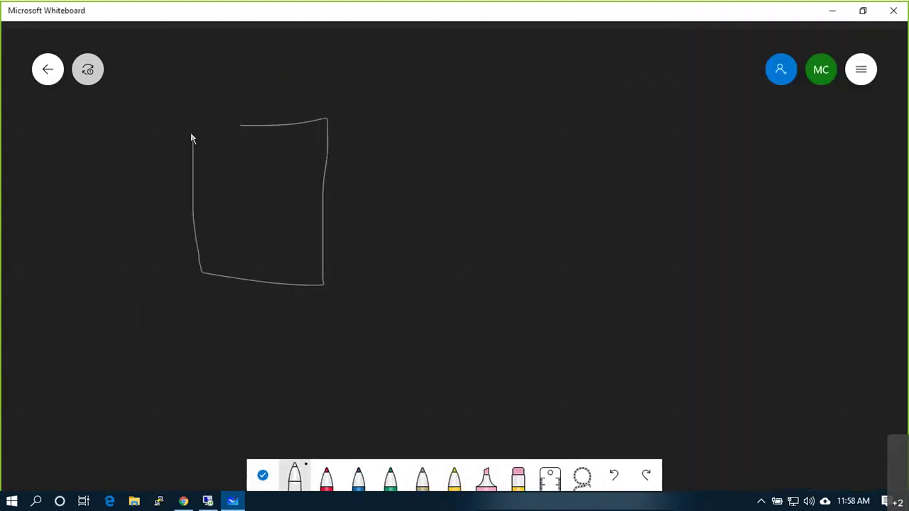
{"action": "mouse_move", "coordinate": [387, 122]}
{"action": "left_mouse_down"}
{"action": "mouse_move", "coordinate": [399, 288]}
{"action": "mouse_move", "coordinate": [570, 144]}
{"action": "mouse_move", "coordinate": [377, 138]}
{"action": "left_mouse_up"}
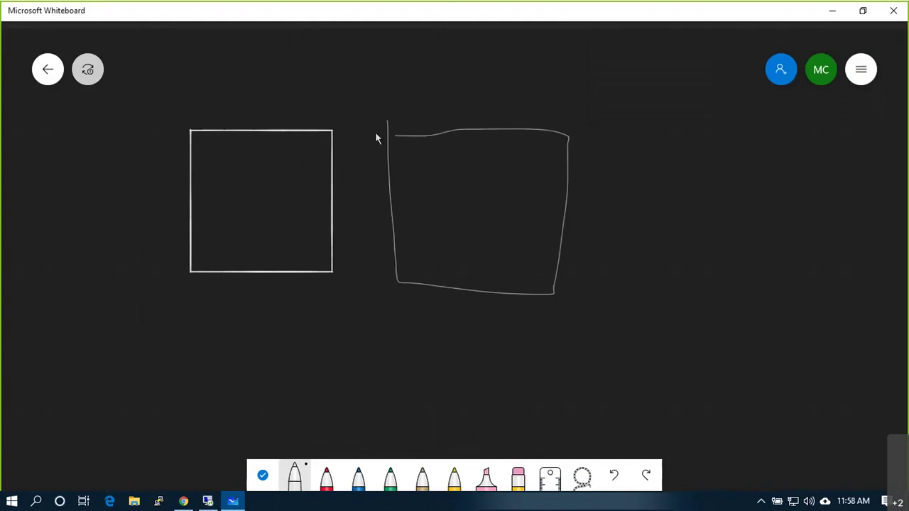
{"action": "mouse_move", "coordinate": [609, 132]}
{"action": "left_mouse_down"}
{"action": "mouse_move", "coordinate": [619, 312]}
{"action": "mouse_move", "coordinate": [825, 136]}
{"action": "mouse_move", "coordinate": [600, 134]}
{"action": "left_mouse_up"}
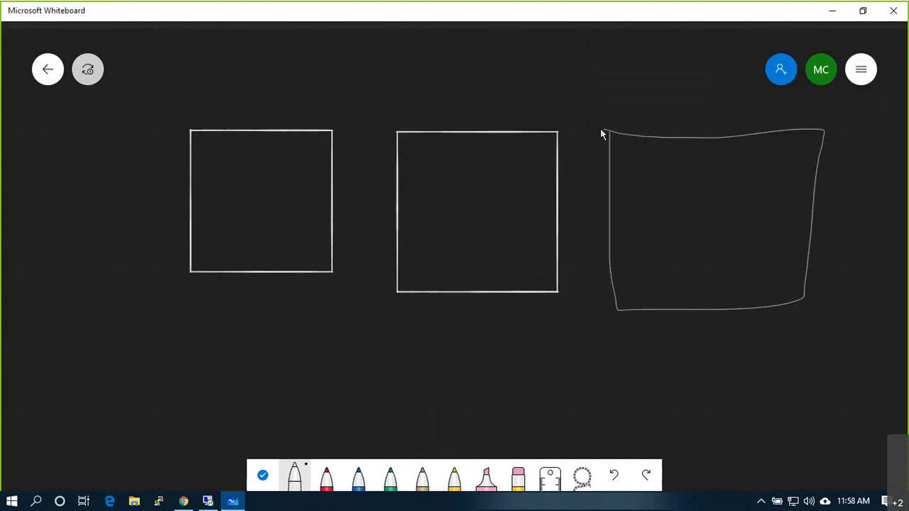
{"action": "left_click_drag", "start_coordinate": [158, 166], "coordinate": [263, 285]}
{"action": "left_click_drag", "start_coordinate": [283, 115], "coordinate": [171, 283]}
{"action": "mouse_move", "coordinate": [257, 206]}
{"action": "left_mouse_down"}
{"action": "mouse_move", "coordinate": [252, 186]}
{"action": "mouse_move", "coordinate": [277, 182]}
{"action": "mouse_move", "coordinate": [262, 206]}
{"action": "mouse_move", "coordinate": [269, 186]}
{"action": "left_mouse_up"}
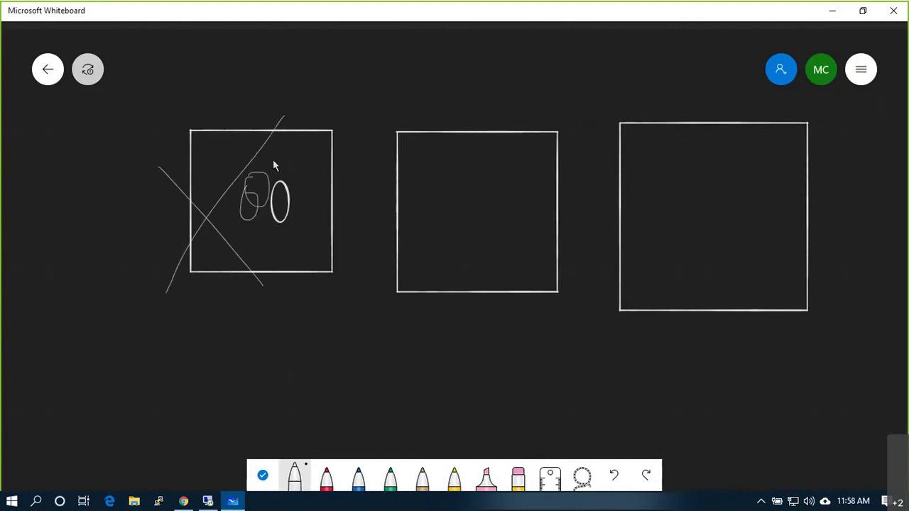
{"action": "mouse_move", "coordinate": [277, 155]}
{"action": "left_mouse_down"}
{"action": "mouse_move", "coordinate": [275, 186]}
{"action": "mouse_move", "coordinate": [291, 176]}
{"action": "left_mouse_up"}
{"action": "mouse_move", "coordinate": [303, 182]}
{"action": "left_mouse_down"}
{"action": "mouse_move", "coordinate": [316, 212]}
{"action": "mouse_move", "coordinate": [277, 209]}
{"action": "mouse_move", "coordinate": [291, 210]}
{"action": "left_mouse_up"}
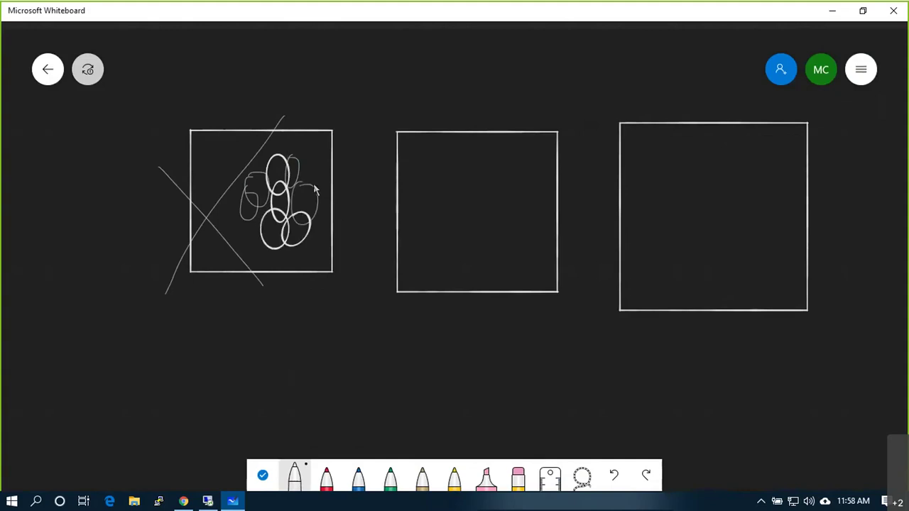
Step: Draw failover arrows from the first host box to the other two
{"action": "left_click_drag", "start_coordinate": [287, 246], "coordinate": [327, 336]}
{"action": "mouse_move", "coordinate": [384, 338]}
{"action": "left_mouse_down"}
{"action": "mouse_move", "coordinate": [441, 267]}
{"action": "mouse_move", "coordinate": [442, 287]}
{"action": "mouse_move", "coordinate": [594, 353]}
{"action": "mouse_move", "coordinate": [618, 278]}
{"action": "mouse_move", "coordinate": [624, 306]}
{"action": "mouse_move", "coordinate": [605, 377]}
{"action": "mouse_move", "coordinate": [753, 380]}
{"action": "left_mouse_up"}
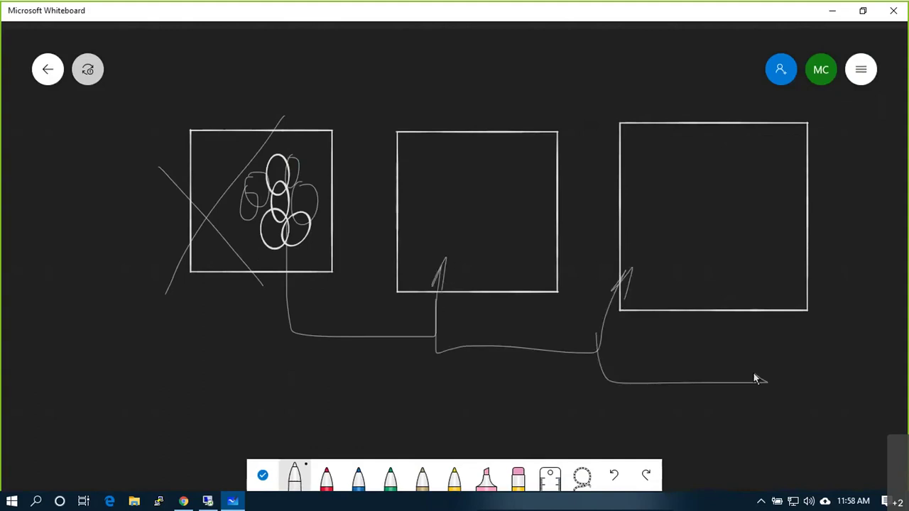
{"action": "left_click_drag", "start_coordinate": [599, 433], "coordinate": [600, 408]}
{"action": "left_click_drag", "start_coordinate": [517, 341], "coordinate": [442, 401]}
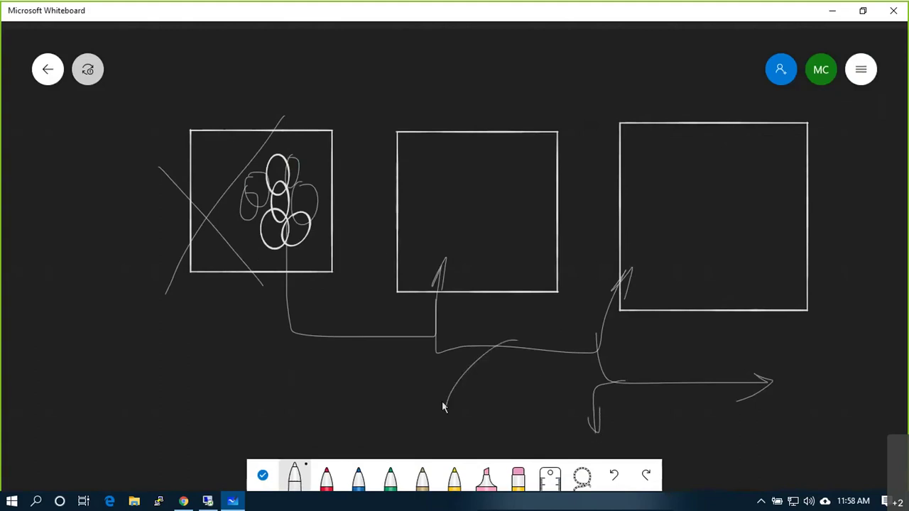
Step: In red ink, loop all three boxes, add a check mark, and start a 'cluster' label
{"action": "left_click", "coordinate": [326, 476]}
{"action": "left_click_drag", "start_coordinate": [133, 148], "coordinate": [544, 84]}
{"action": "mouse_move", "coordinate": [621, 89]}
{"action": "left_mouse_down"}
{"action": "mouse_move", "coordinate": [882, 278]}
{"action": "mouse_move", "coordinate": [771, 400]}
{"action": "mouse_move", "coordinate": [629, 432]}
{"action": "mouse_move", "coordinate": [387, 433]}
{"action": "mouse_move", "coordinate": [199, 377]}
{"action": "mouse_move", "coordinate": [110, 198]}
{"action": "left_mouse_up"}
{"action": "left_click_drag", "start_coordinate": [133, 148], "coordinate": [163, 118]}
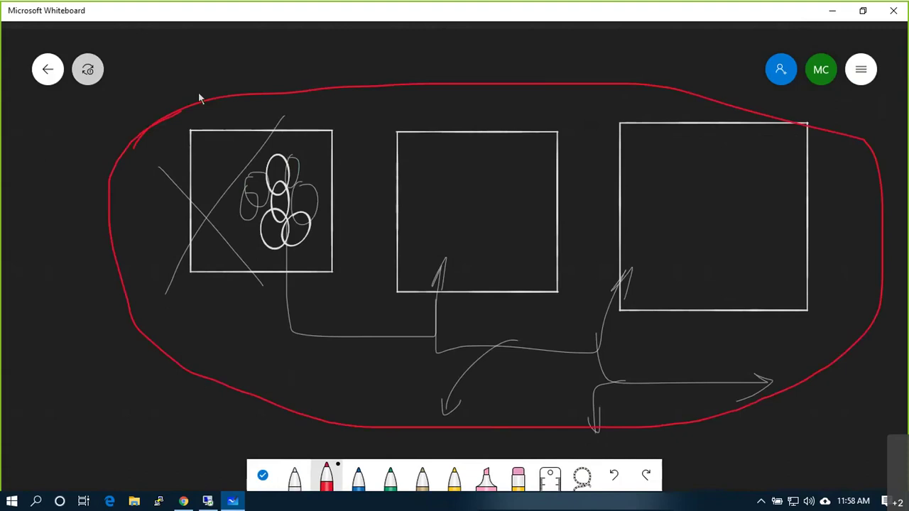
{"action": "mouse_move", "coordinate": [201, 93]}
{"action": "left_mouse_down"}
{"action": "mouse_move", "coordinate": [236, 52]}
{"action": "mouse_move", "coordinate": [248, 88]}
{"action": "mouse_move", "coordinate": [260, 88]}
{"action": "left_mouse_up"}
{"action": "left_click", "coordinate": [310, 81]}
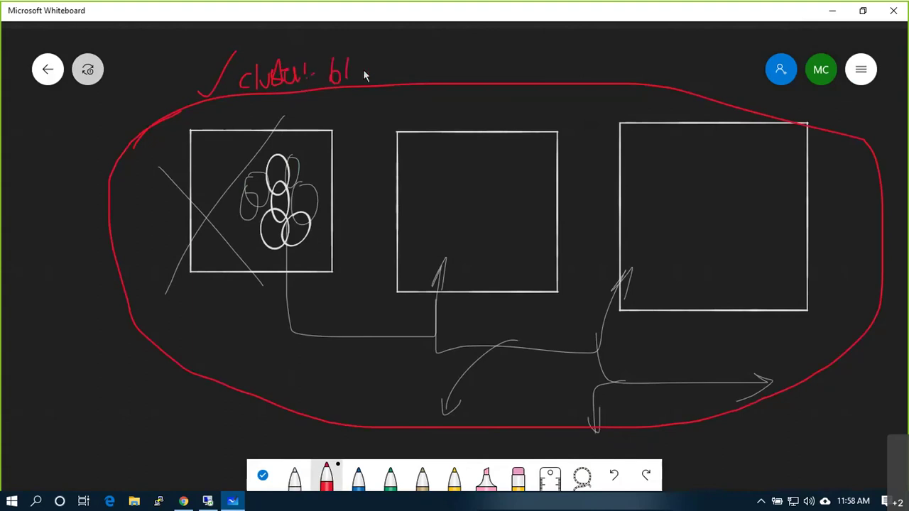